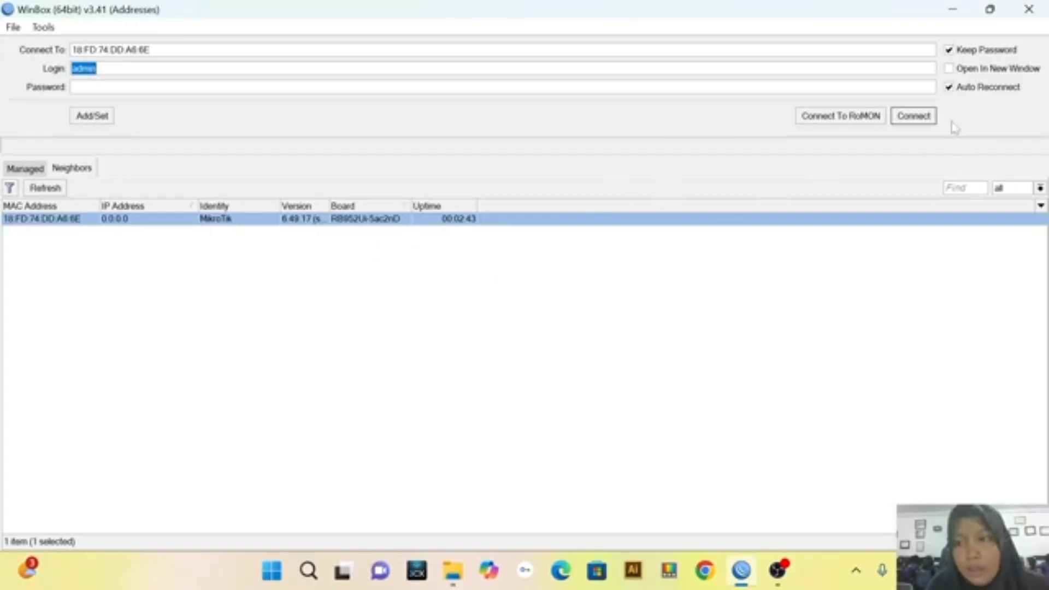
# Connect to the listed MikroTik router as admin and close the password-change request and all leftover windows in the workspace
pyautogui.click(930, 118)
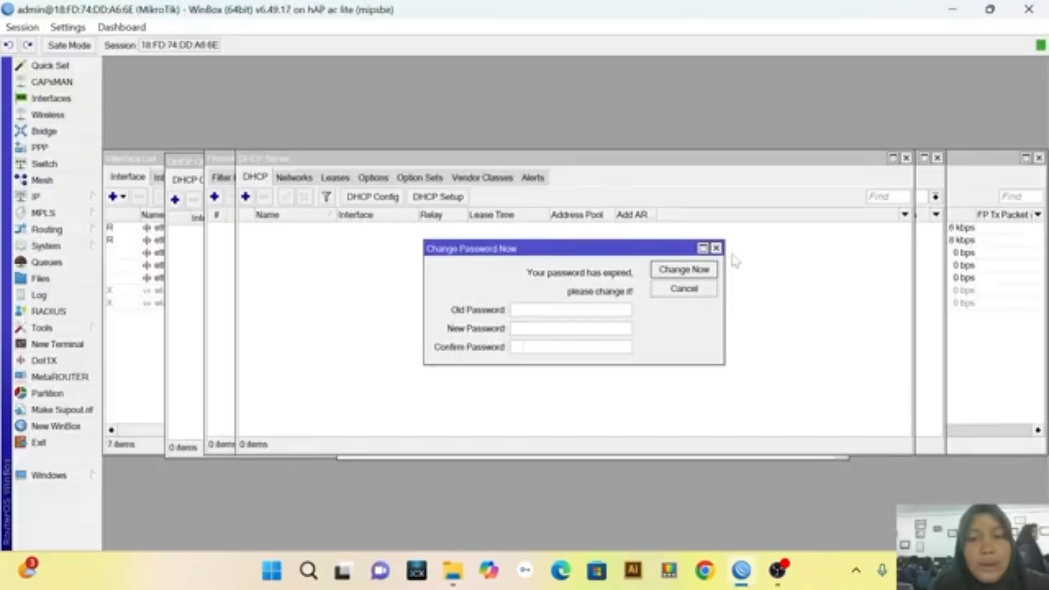
pyautogui.click(717, 249)
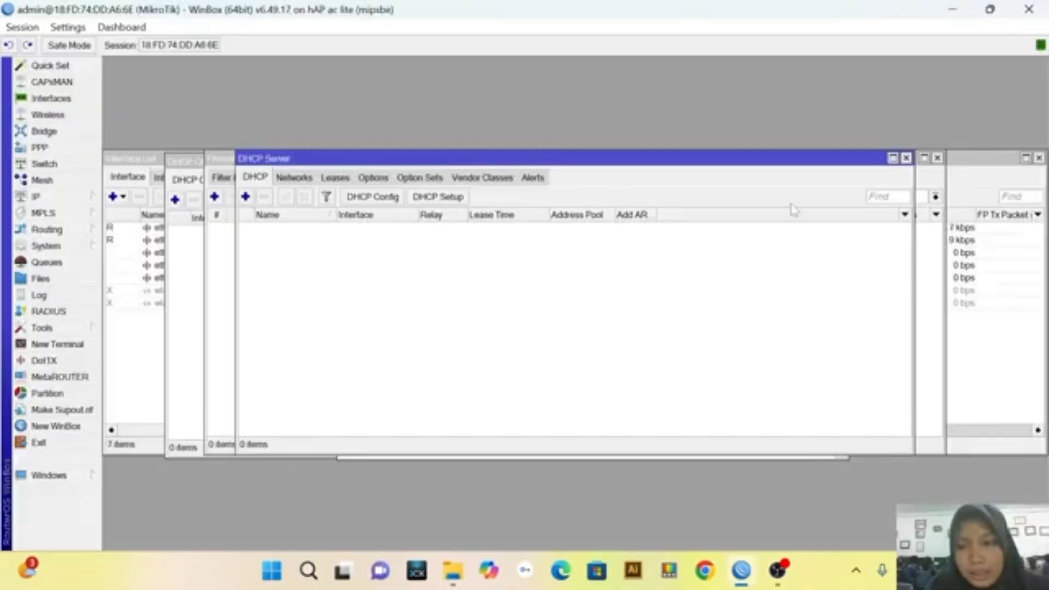
pyautogui.click(906, 159)
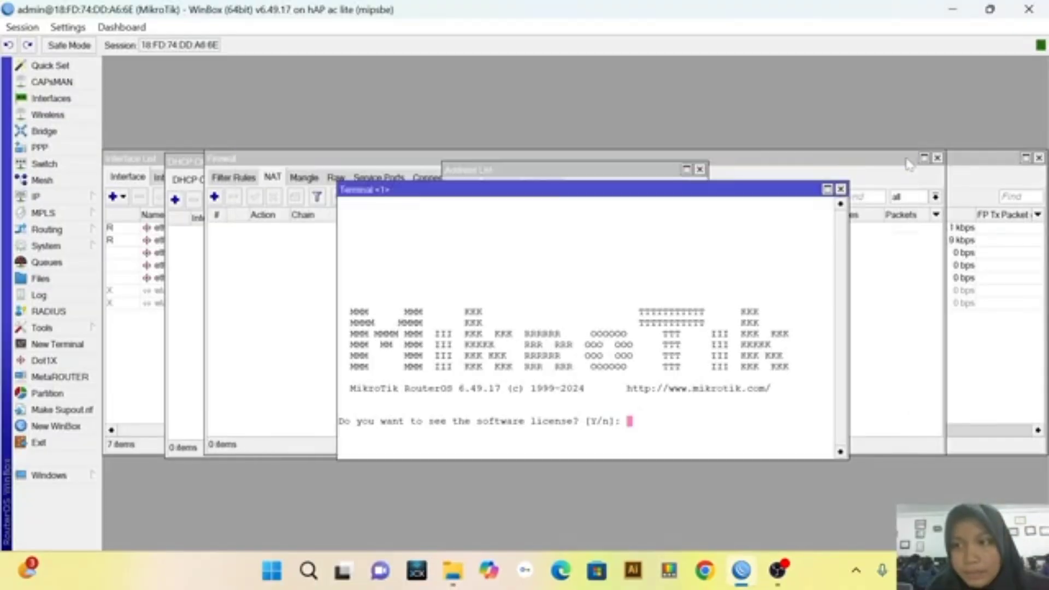
pyautogui.click(840, 189)
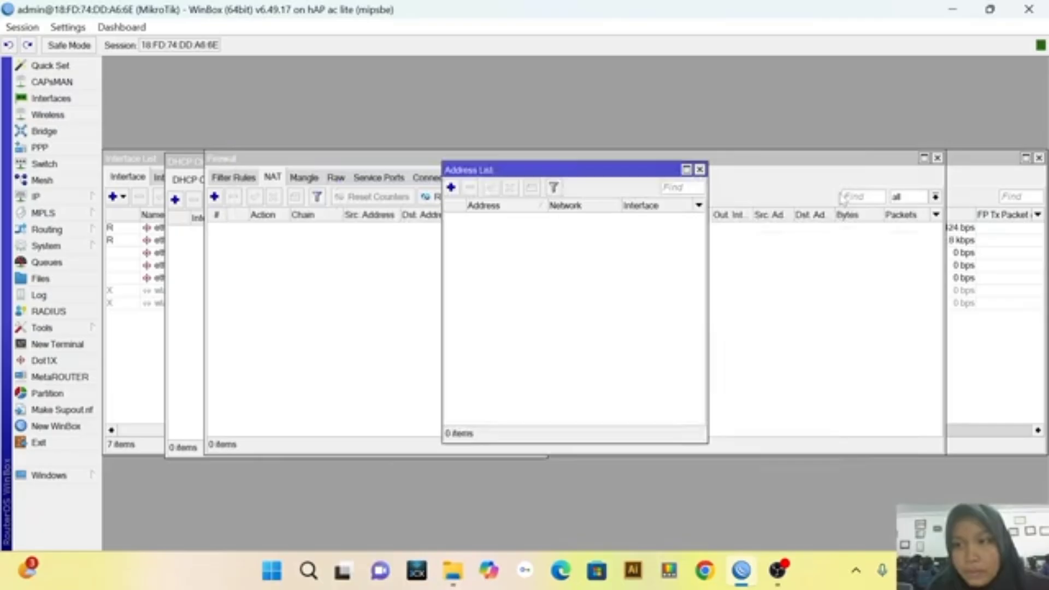
pyautogui.click(700, 170)
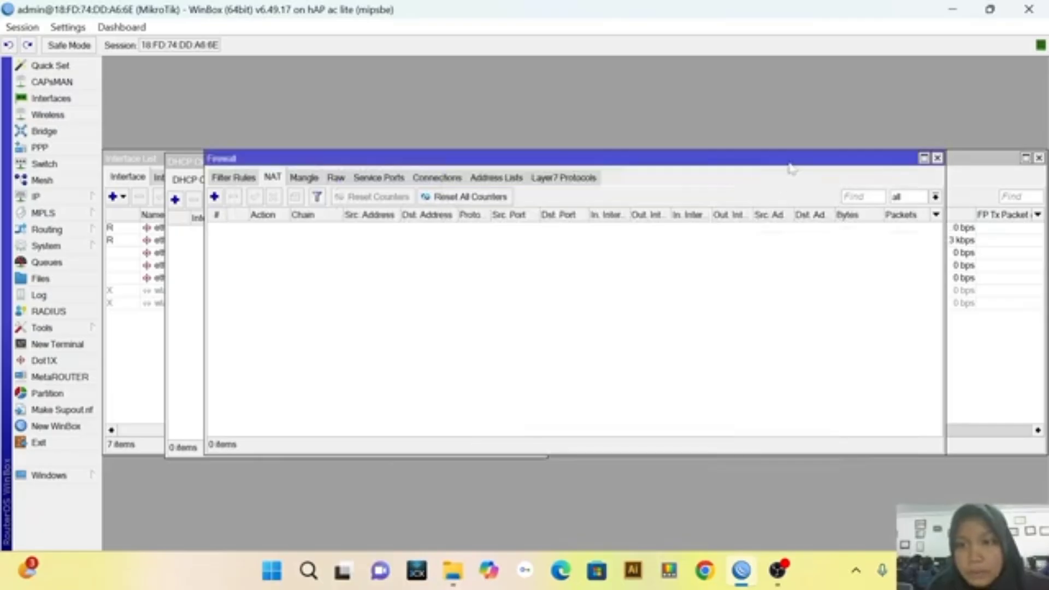
pyautogui.click(938, 158)
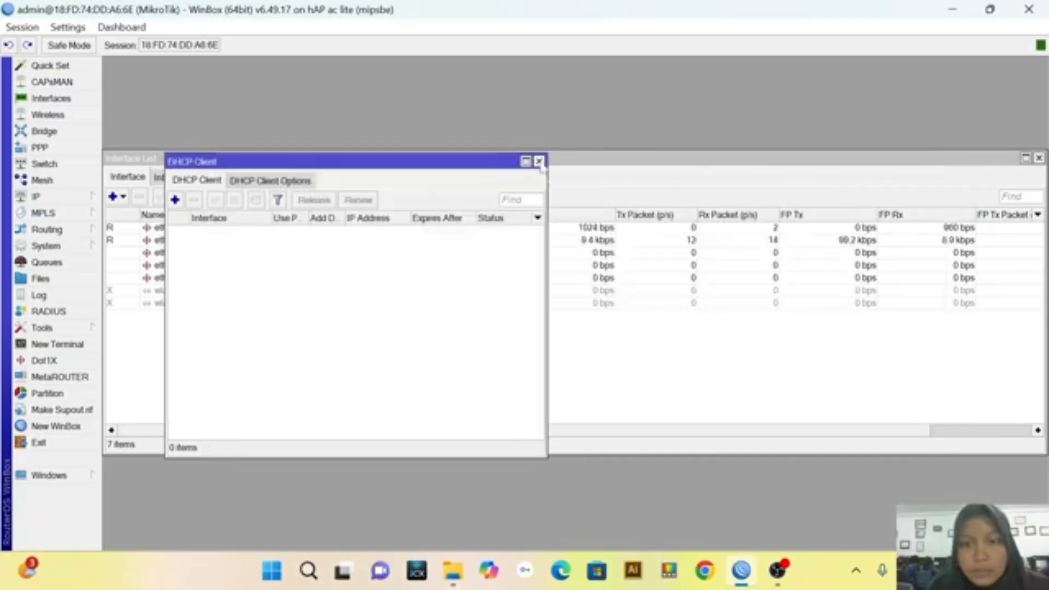
pyautogui.click(539, 161)
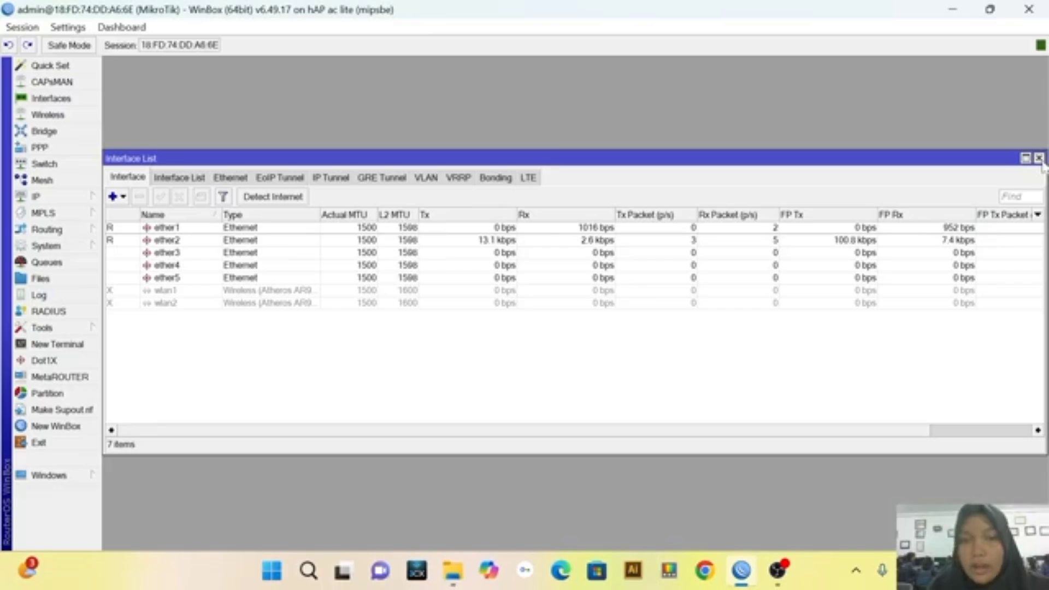
pyautogui.click(1038, 158)
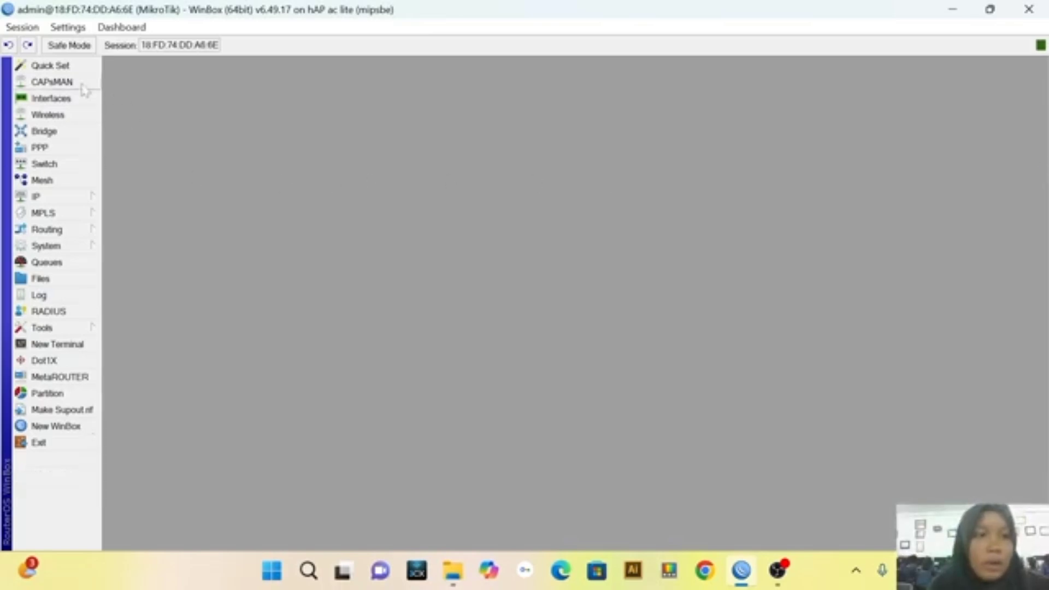
# Add the comment INTERNET to the ether1 interface and apply it
pyautogui.click(60, 101)
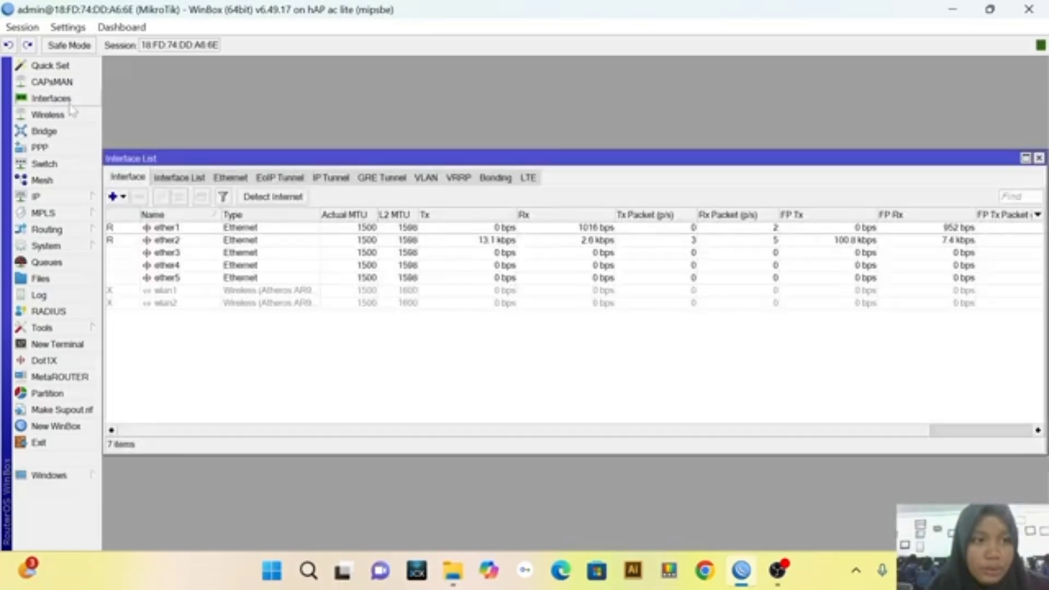
pyautogui.doubleClick(208, 229)
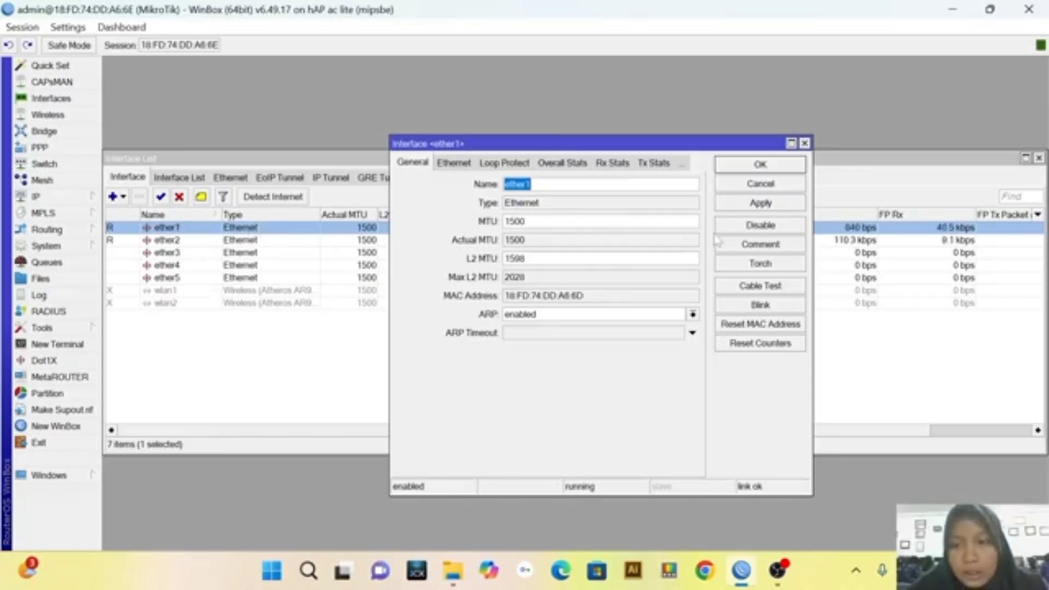
pyautogui.click(761, 247)
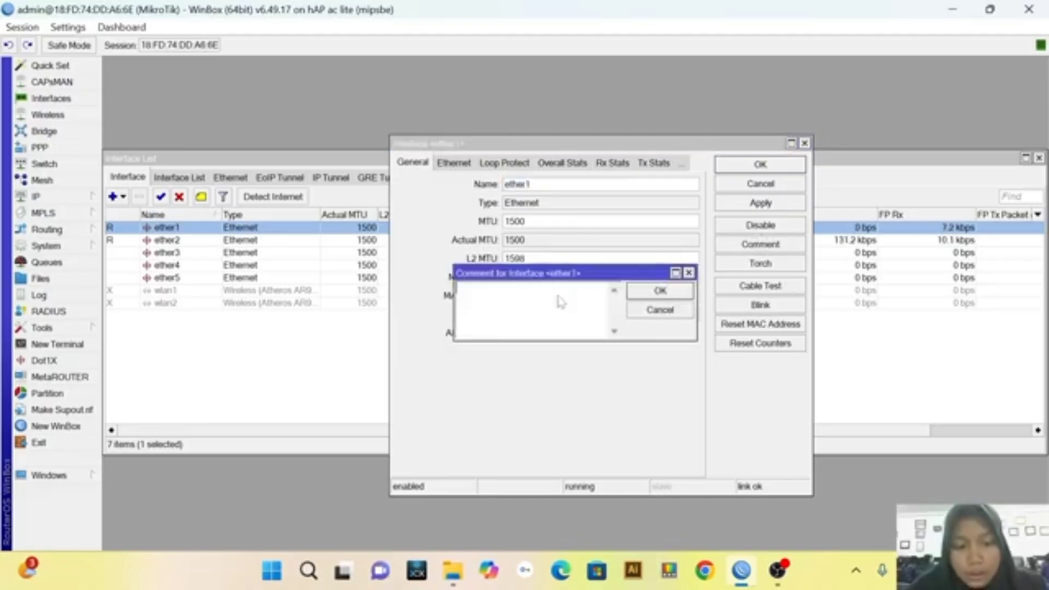
pyautogui.write('INTERNET')
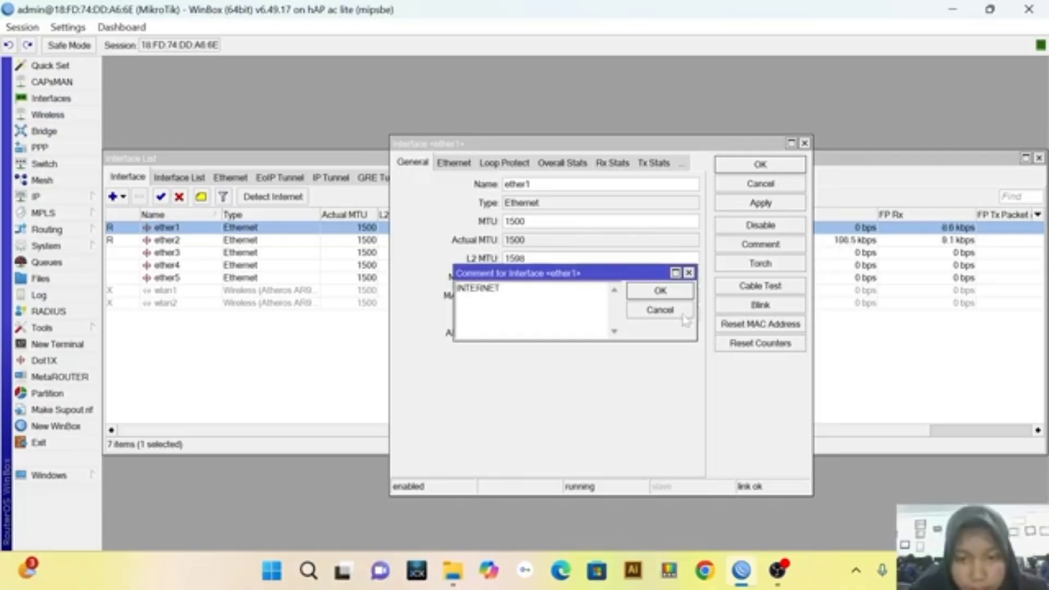
pyautogui.click(691, 296)
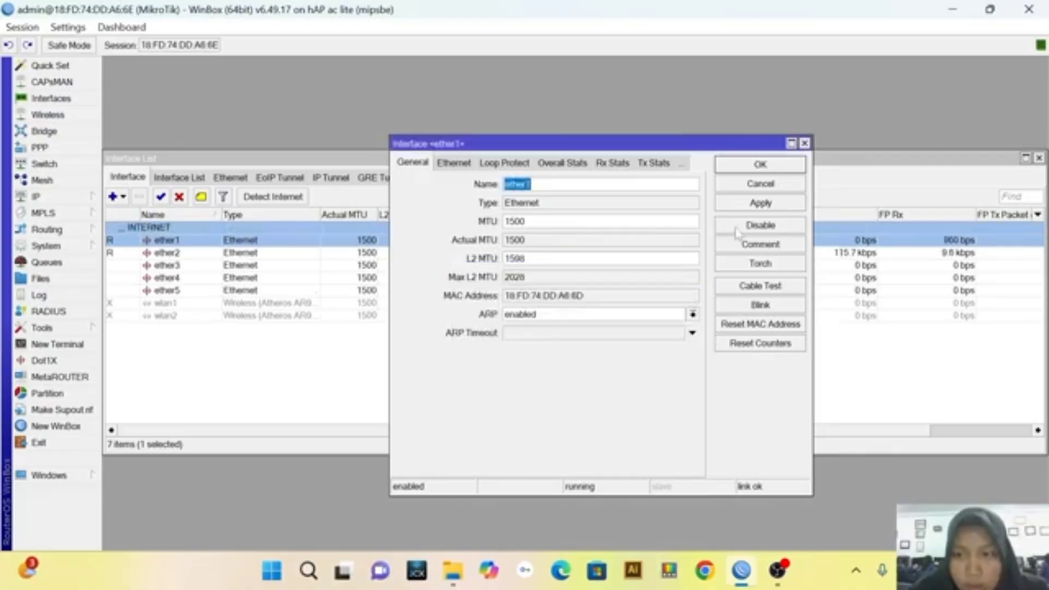
pyautogui.click(762, 203)
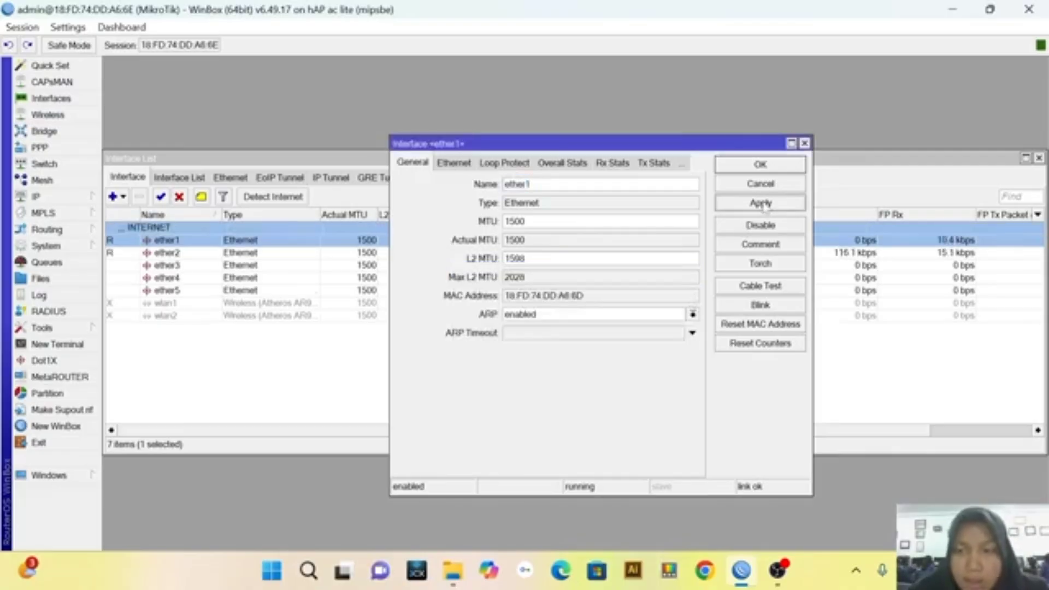
pyautogui.click(766, 167)
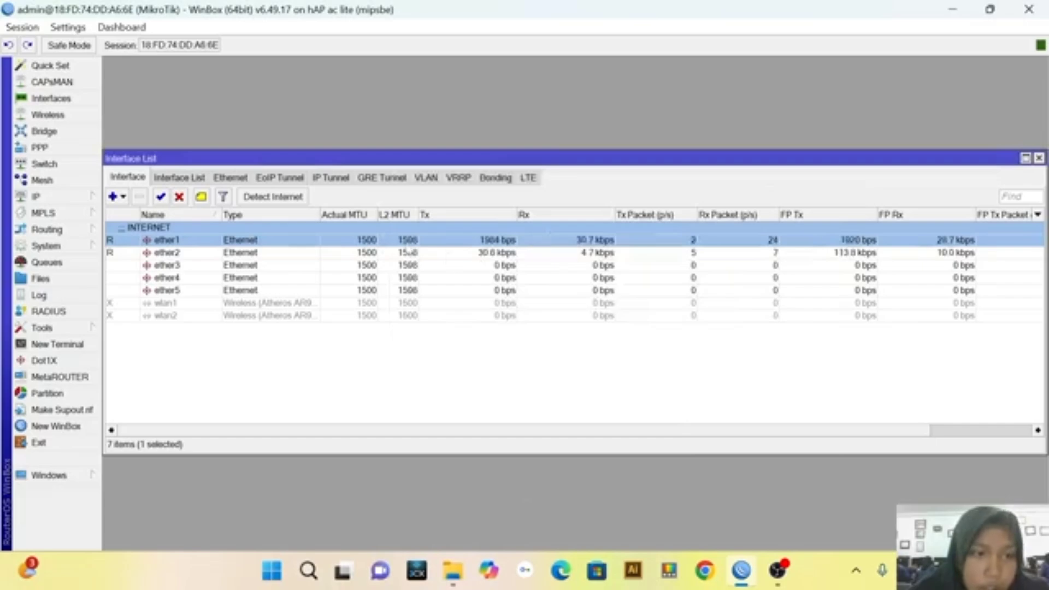
# Add the comment LAN to the ether2 interface and apply it
pyautogui.doubleClick(282, 253)
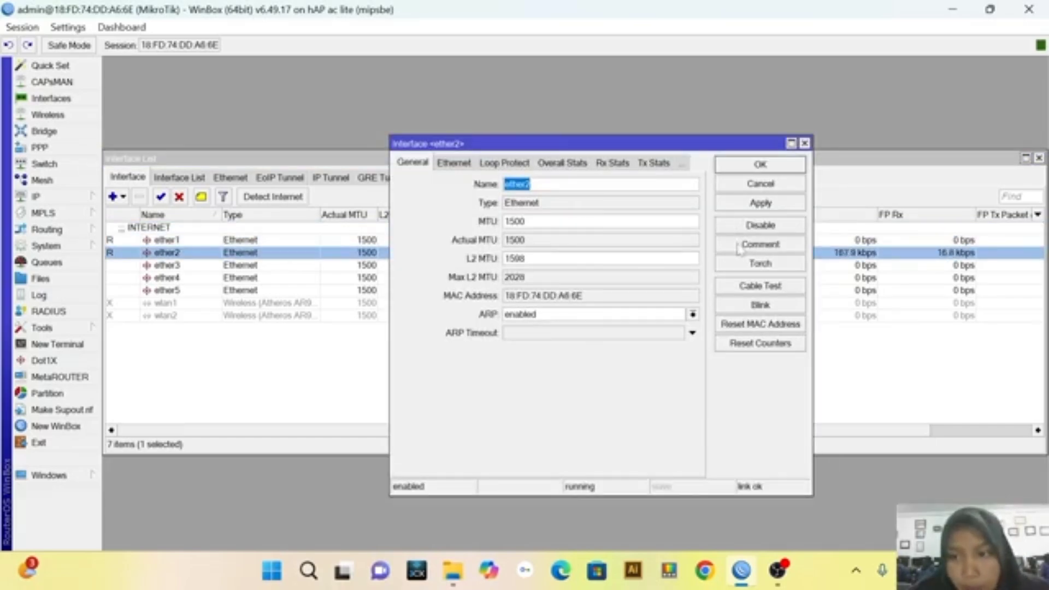
pyautogui.click(739, 247)
pyautogui.write('LAN')
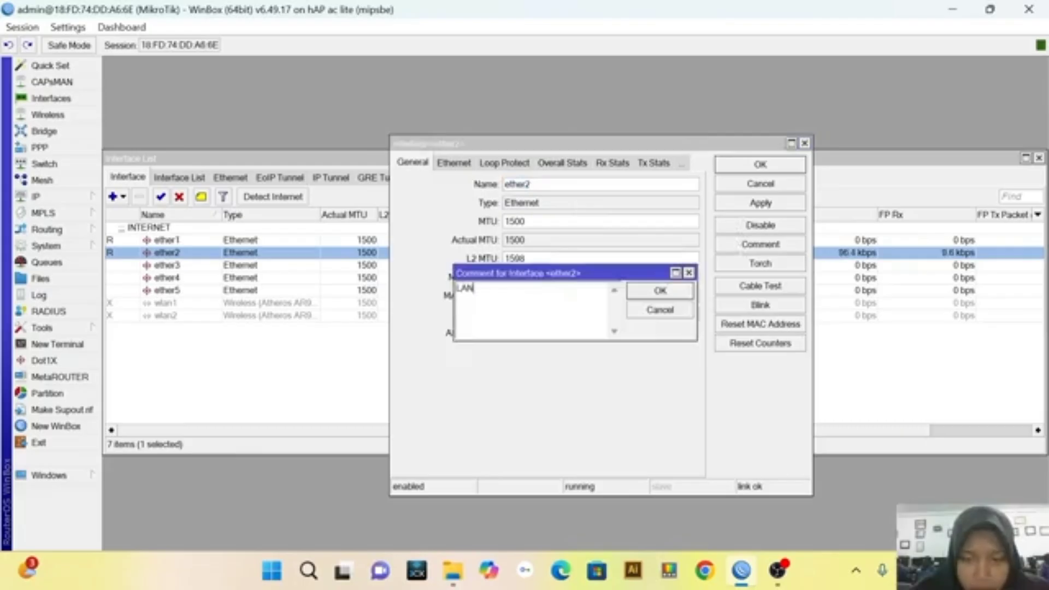
pyautogui.click(636, 291)
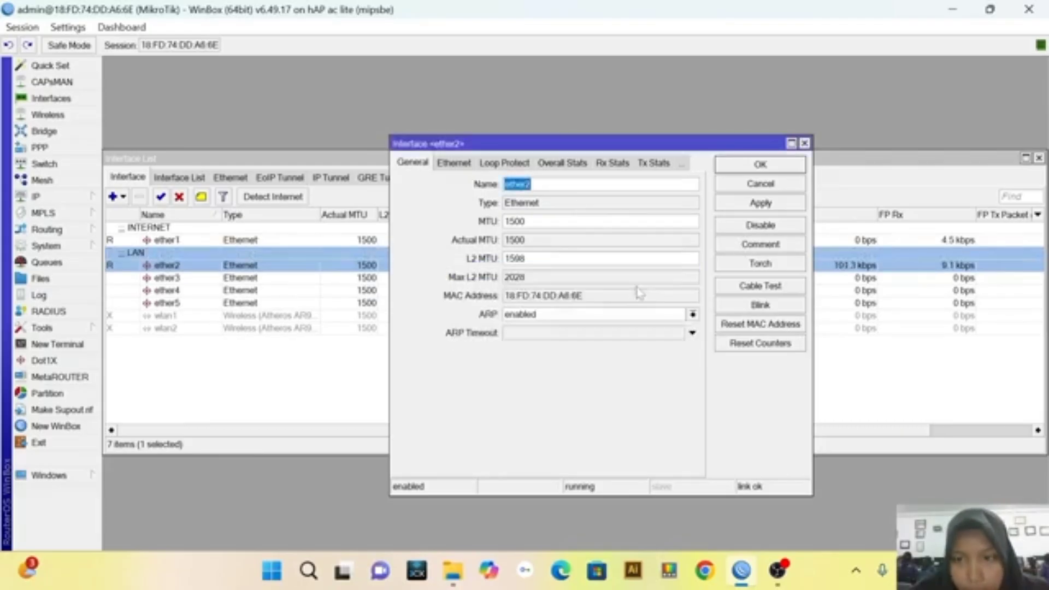
pyautogui.click(753, 204)
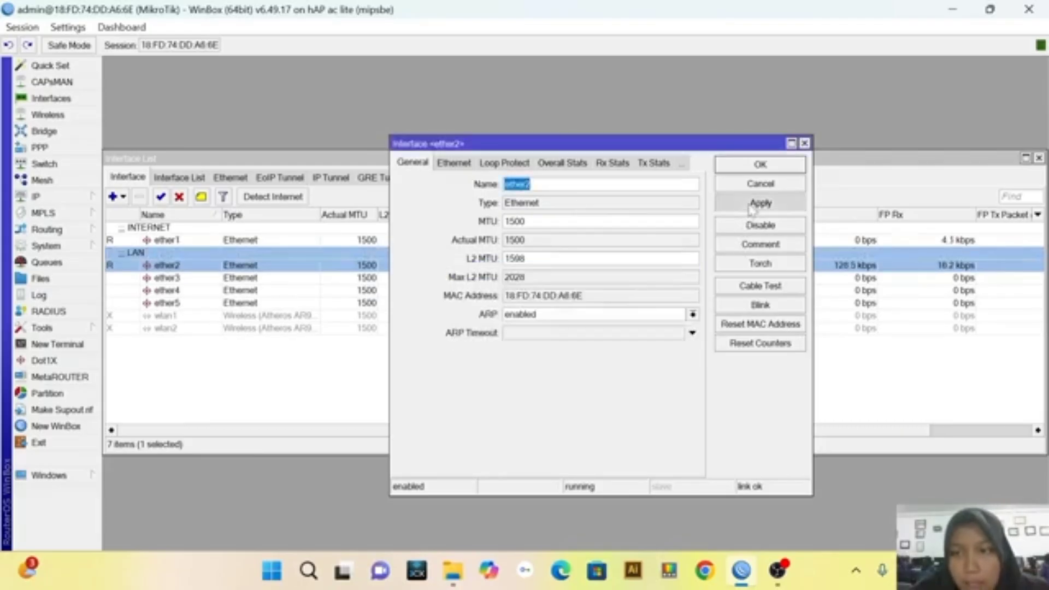
pyautogui.click(761, 165)
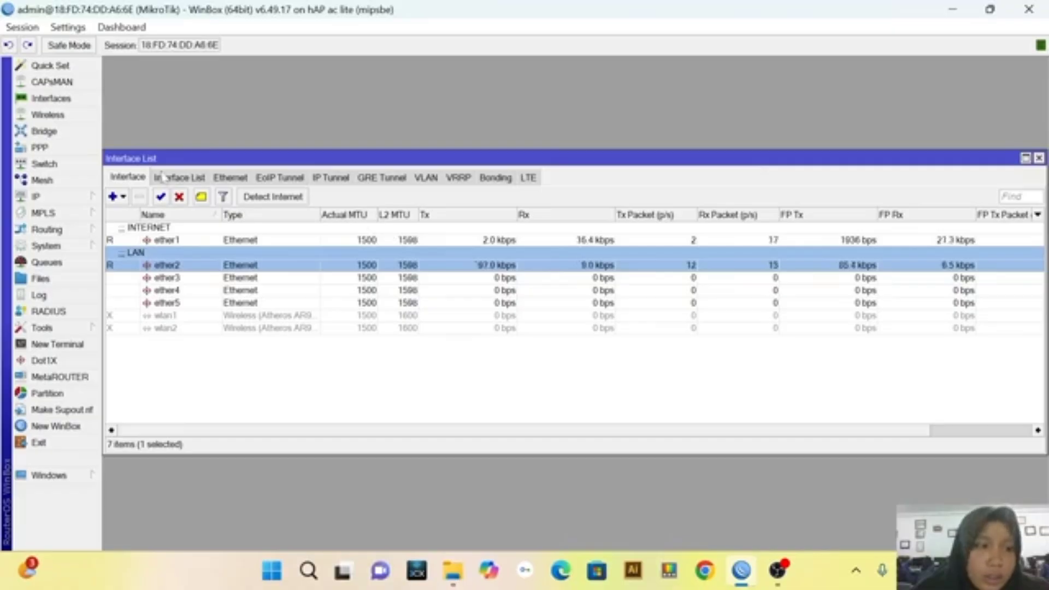
# Set the router's system identity to cichy
pyautogui.click(81, 247)
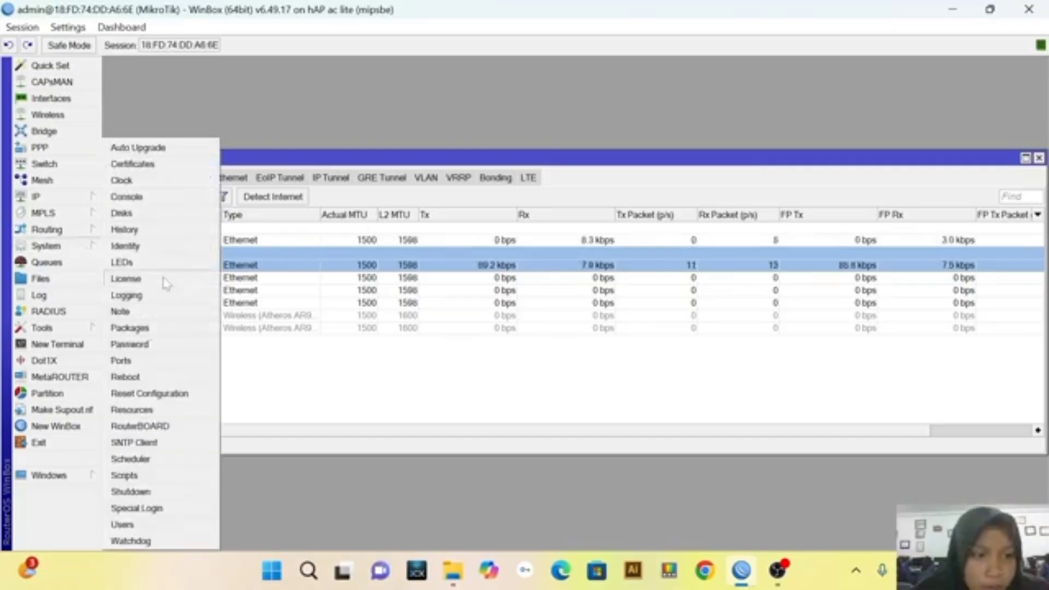
pyautogui.click(126, 247)
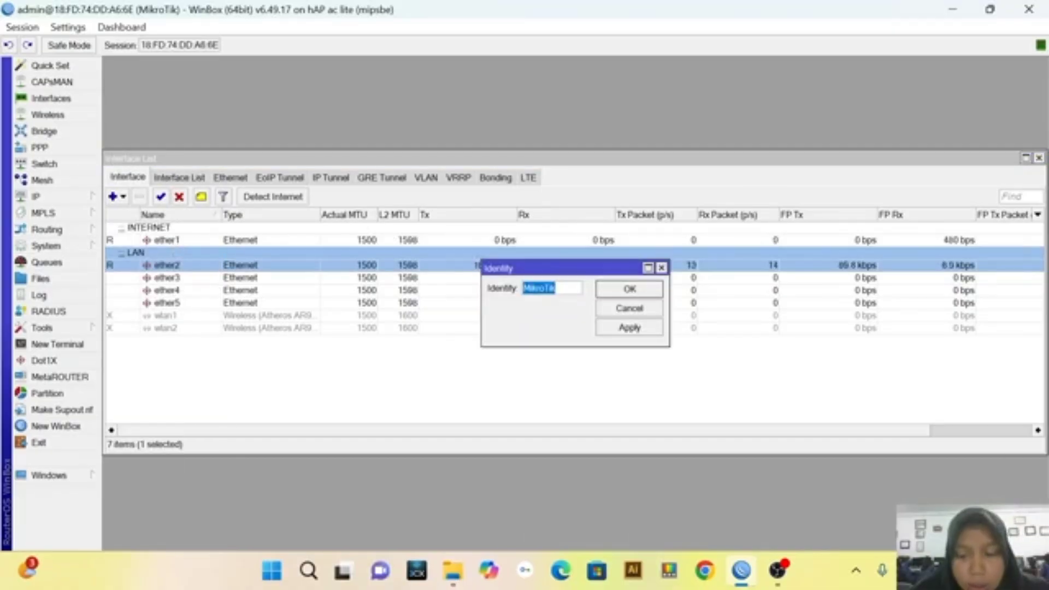
pyautogui.press('BackSpace')
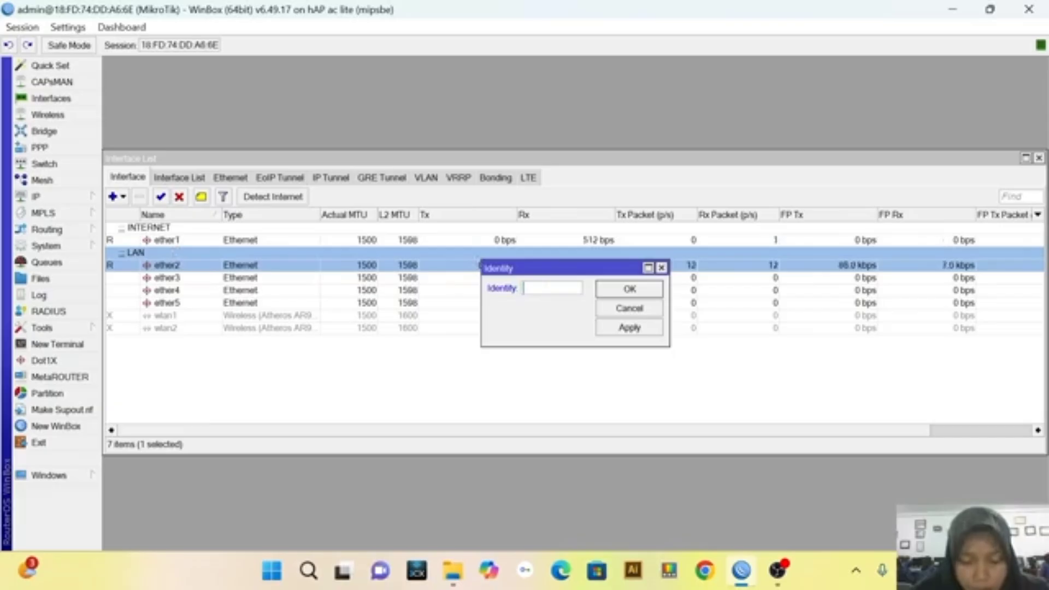
pyautogui.write('cd')
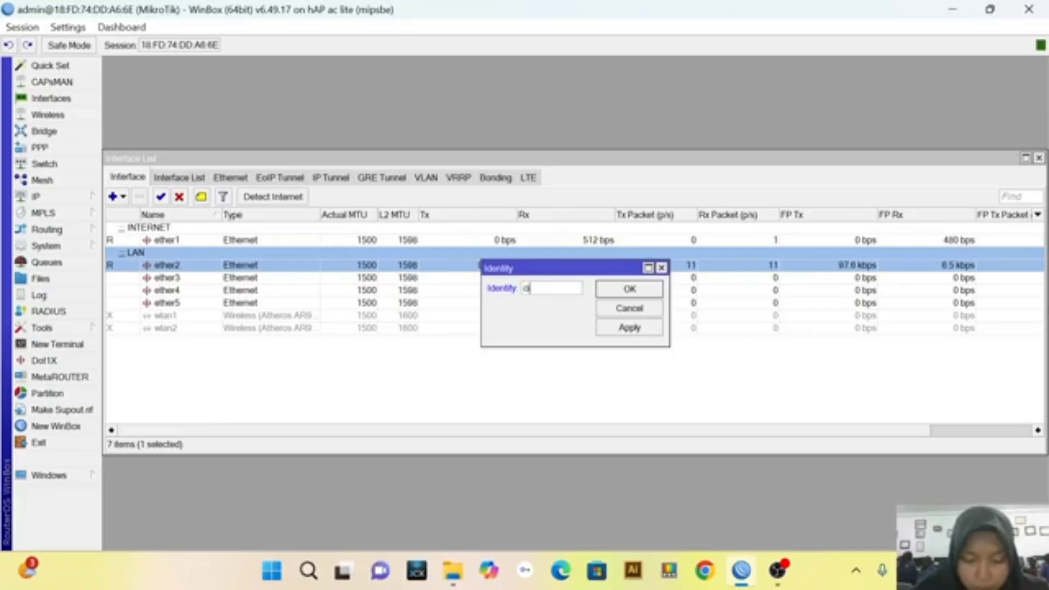
pyautogui.click(622, 333)
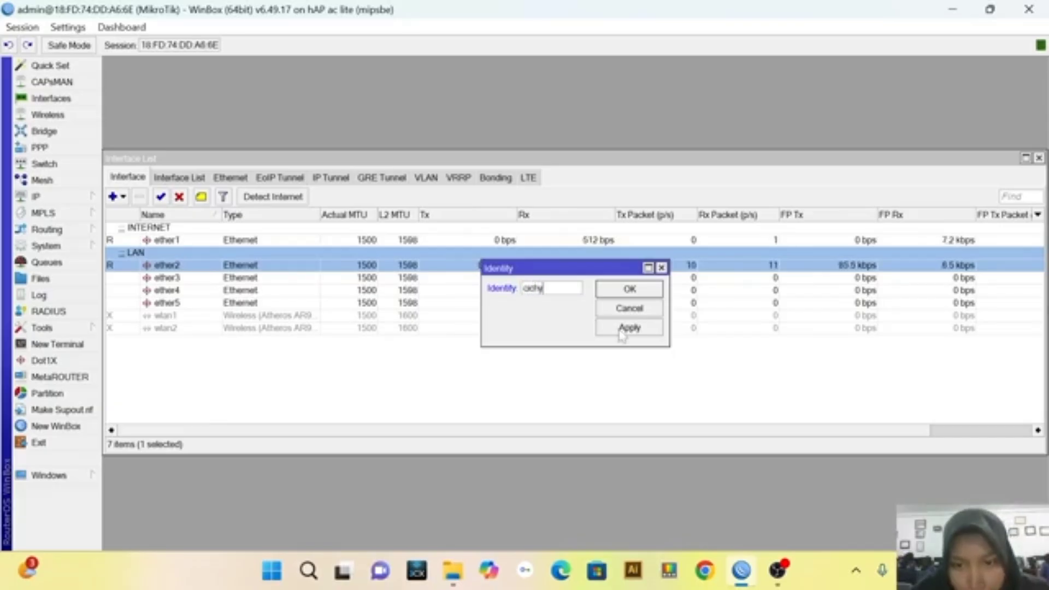
pyautogui.click(625, 292)
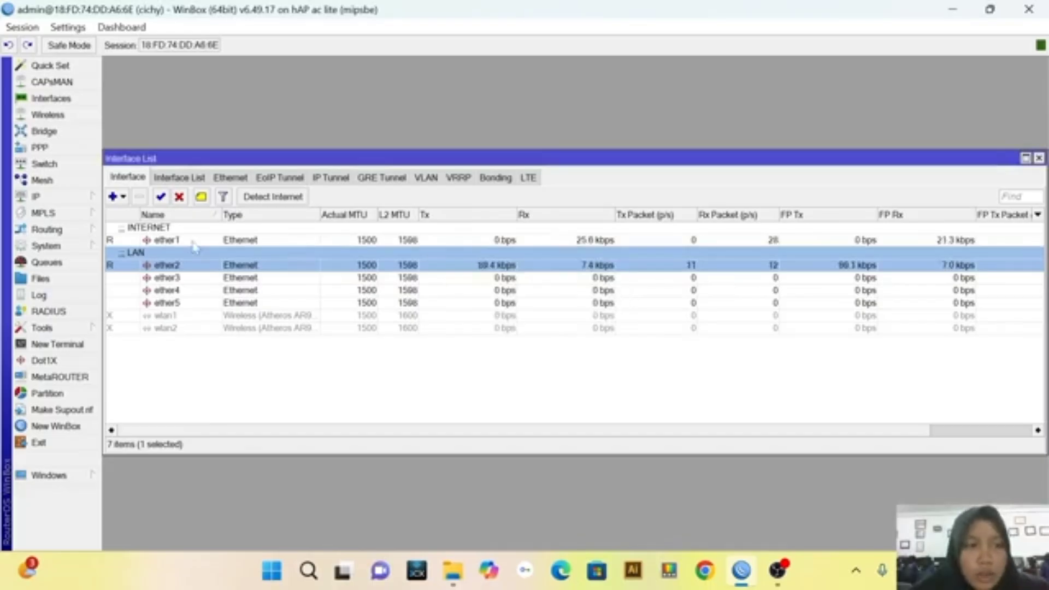
# Create a DHCP client on ether1 with peer DNS and peer NTP enabled and Add Default Route set to yes
pyautogui.click(75, 200)
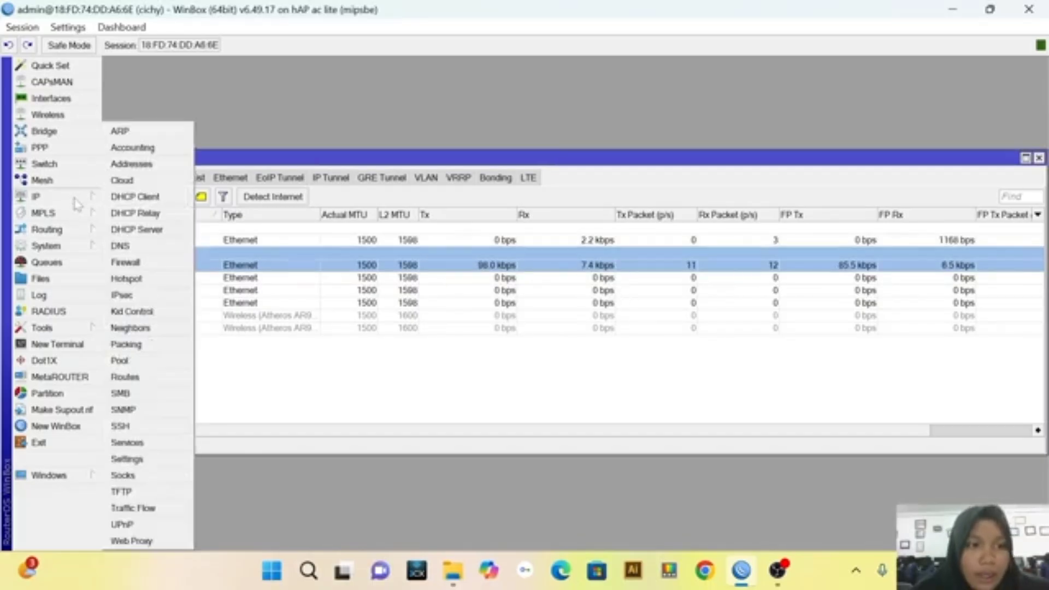
pyautogui.click(139, 196)
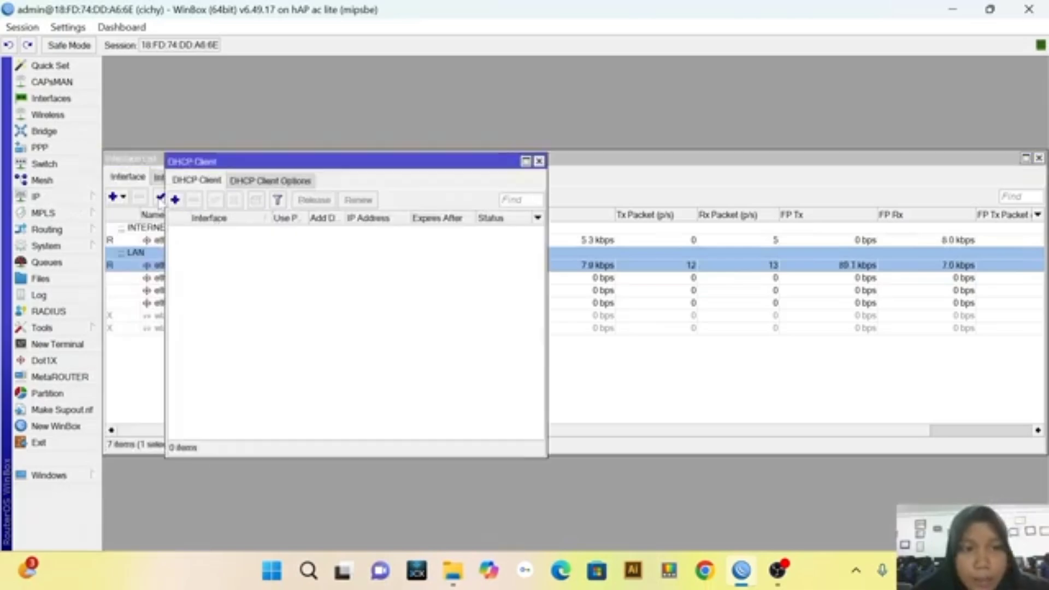
pyautogui.click(175, 201)
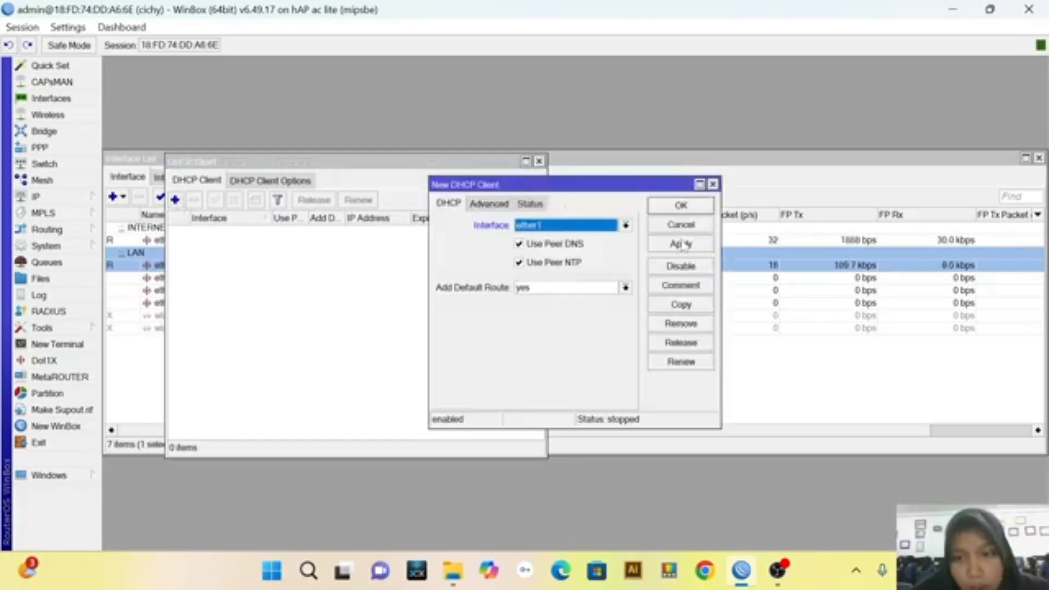
pyautogui.click(681, 245)
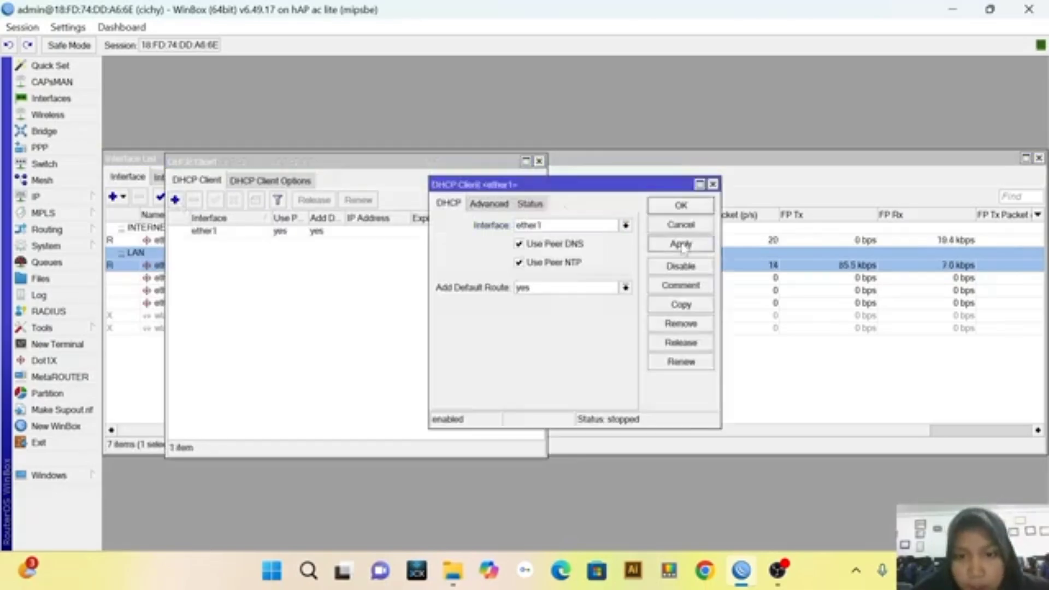
pyautogui.click(682, 206)
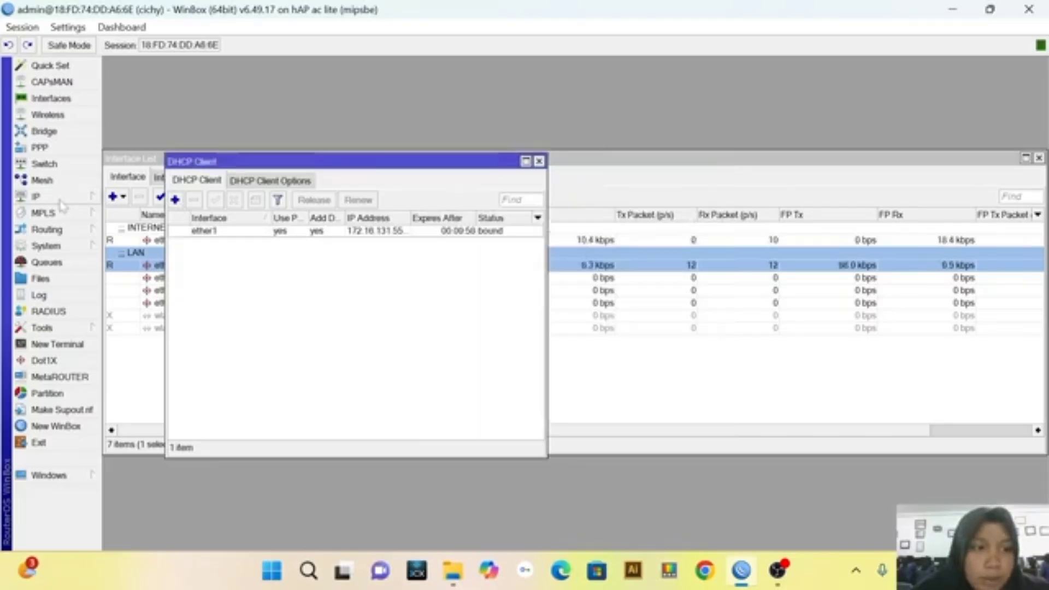
# Set the router's DNS server to 8.8.8.8 and apply the DNS settings
pyautogui.click(39, 196)
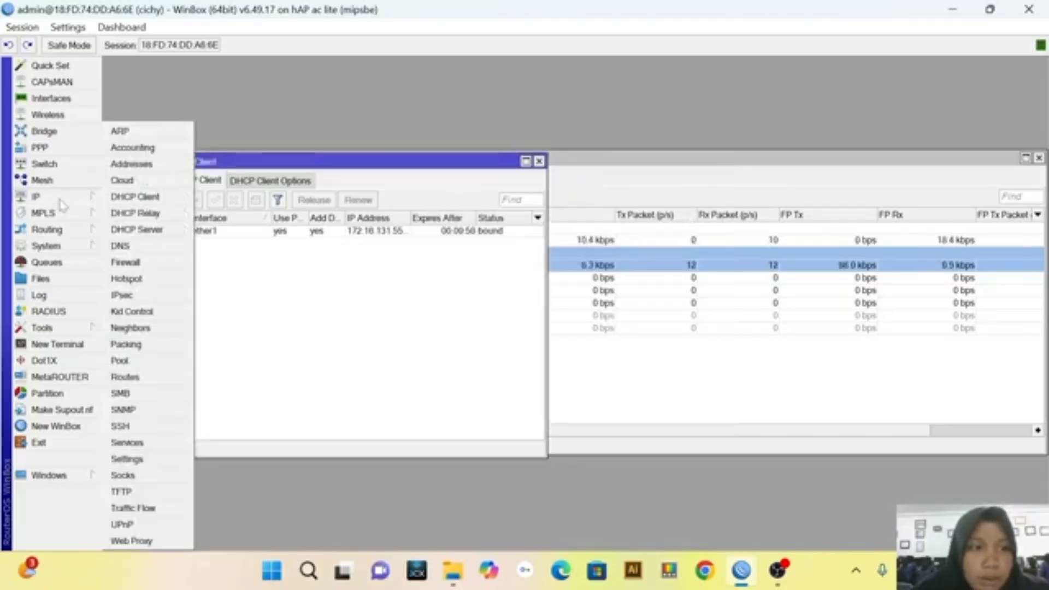
pyautogui.click(149, 247)
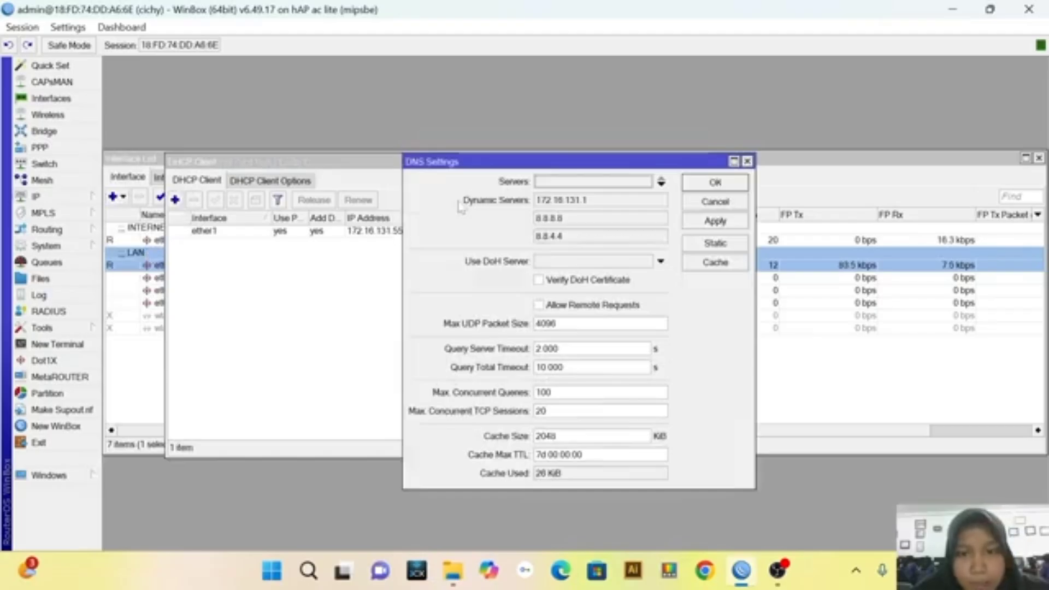
pyautogui.click(558, 182)
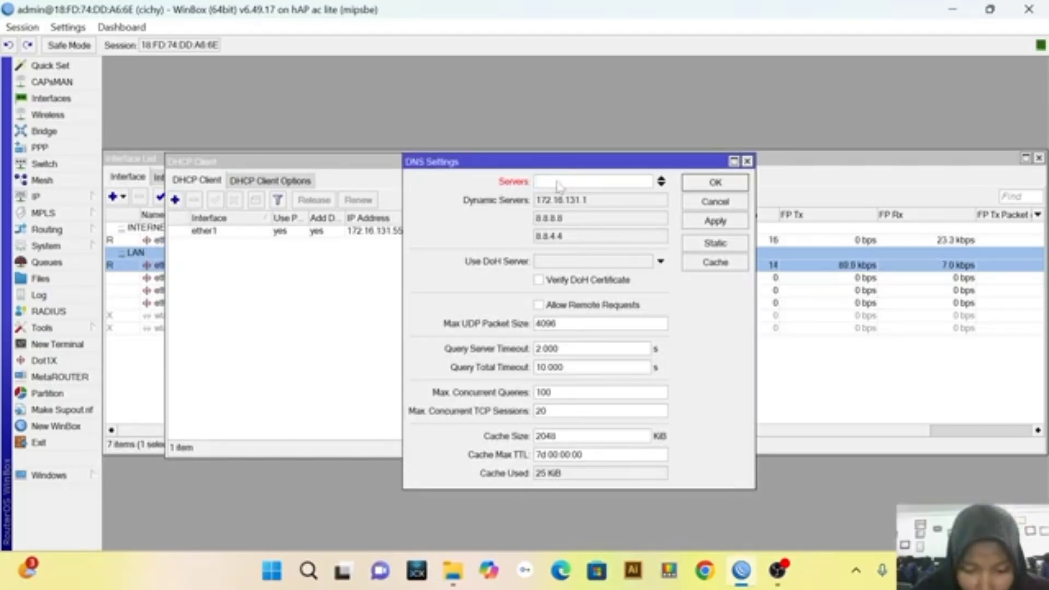
pyautogui.write('8.8')
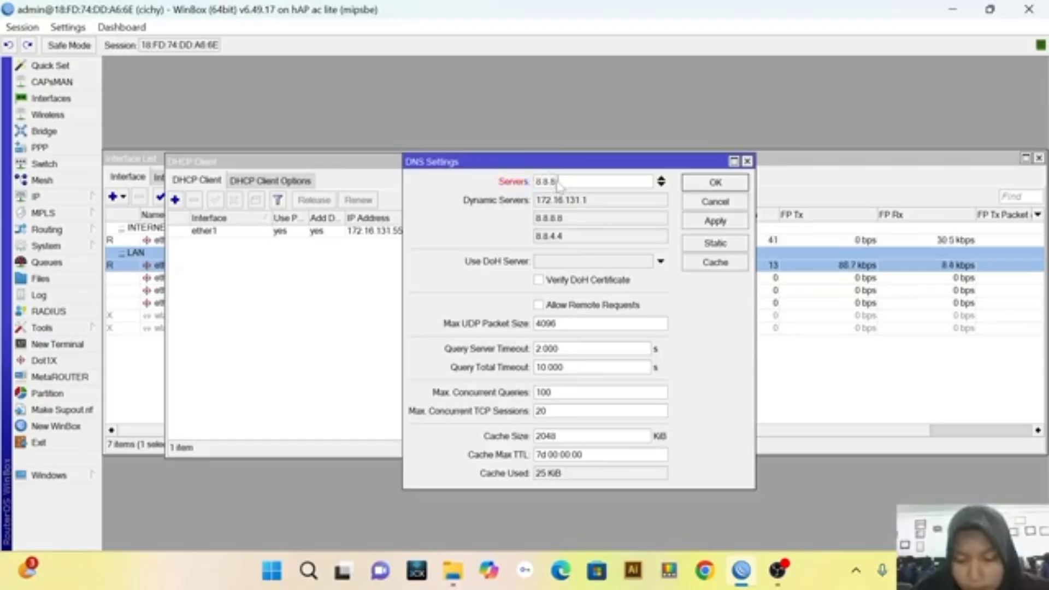
pyautogui.write('.8')
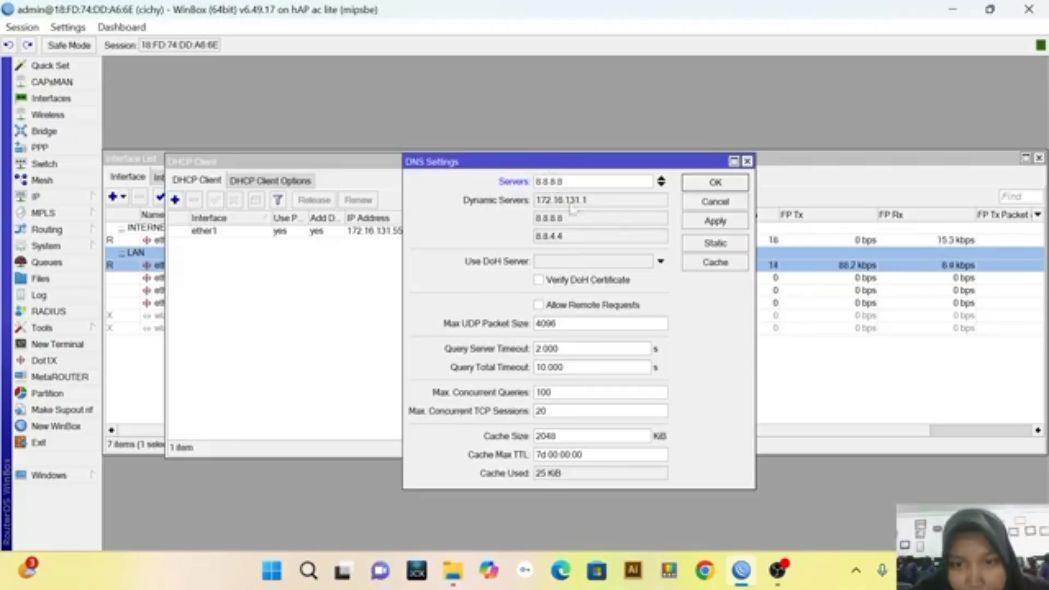
pyautogui.click(739, 228)
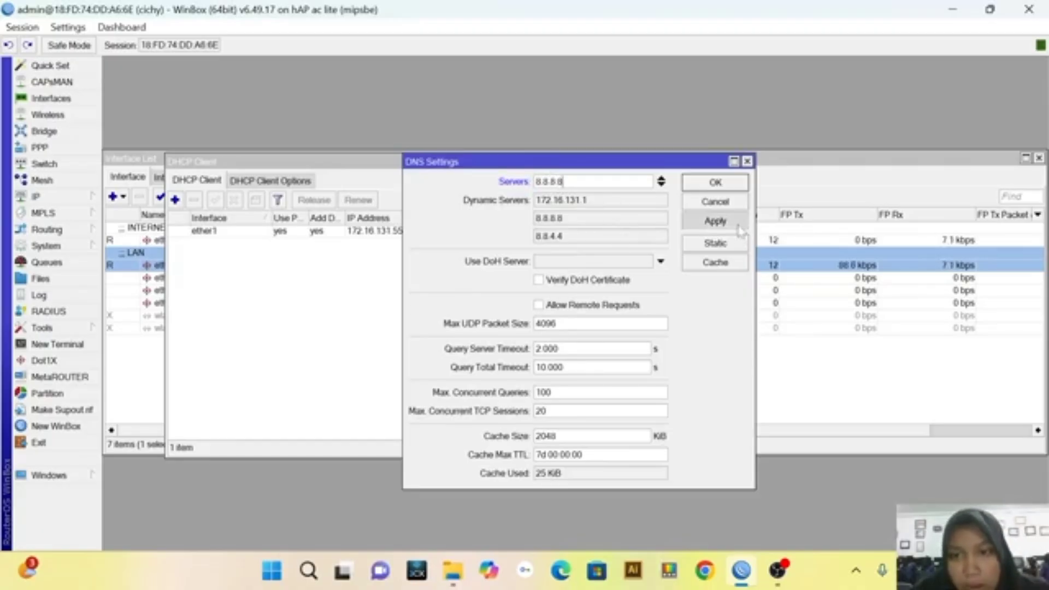
pyautogui.click(739, 186)
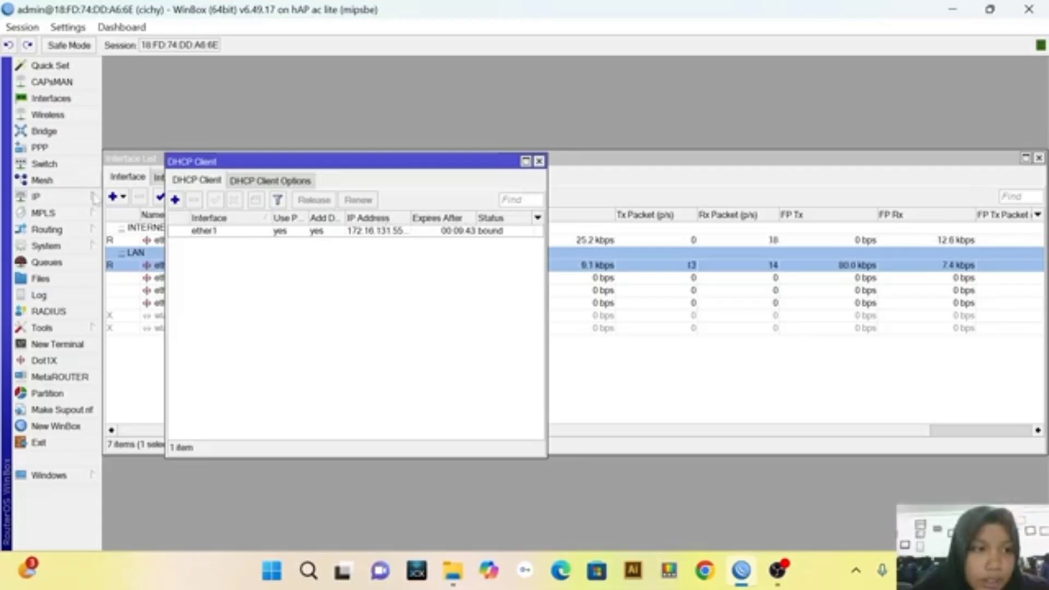
# Add a firewall NAT rule with chain srcnat, out interface ether1 and action masquerade
pyautogui.click(78, 201)
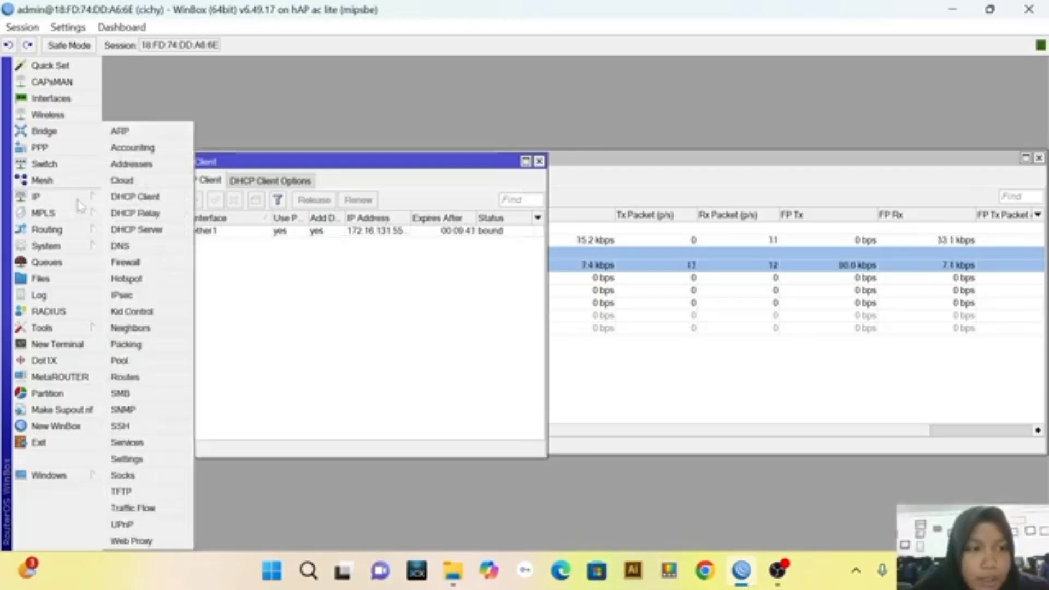
pyautogui.click(173, 264)
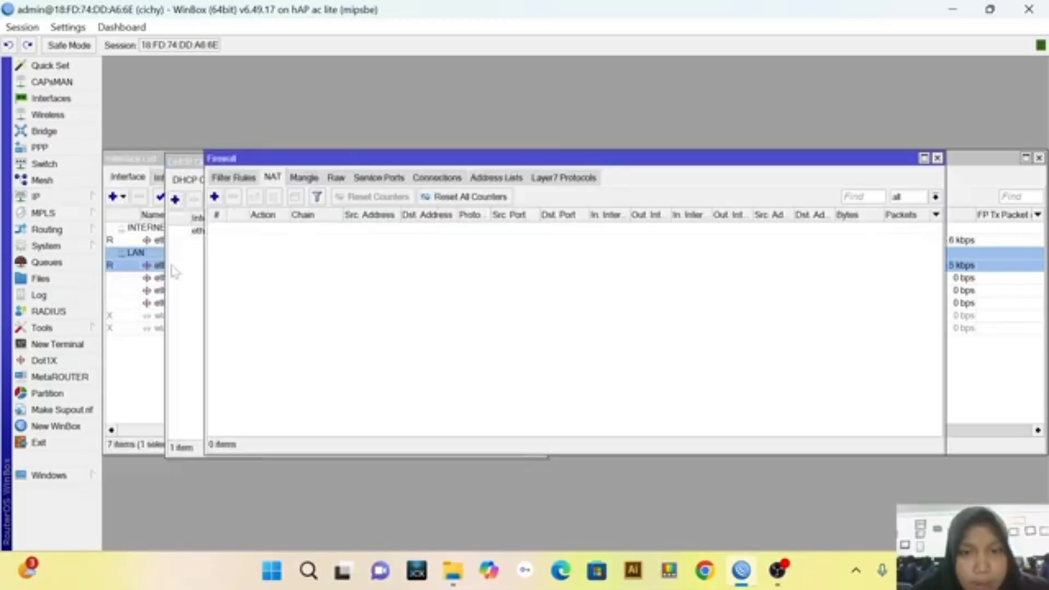
pyautogui.click(270, 178)
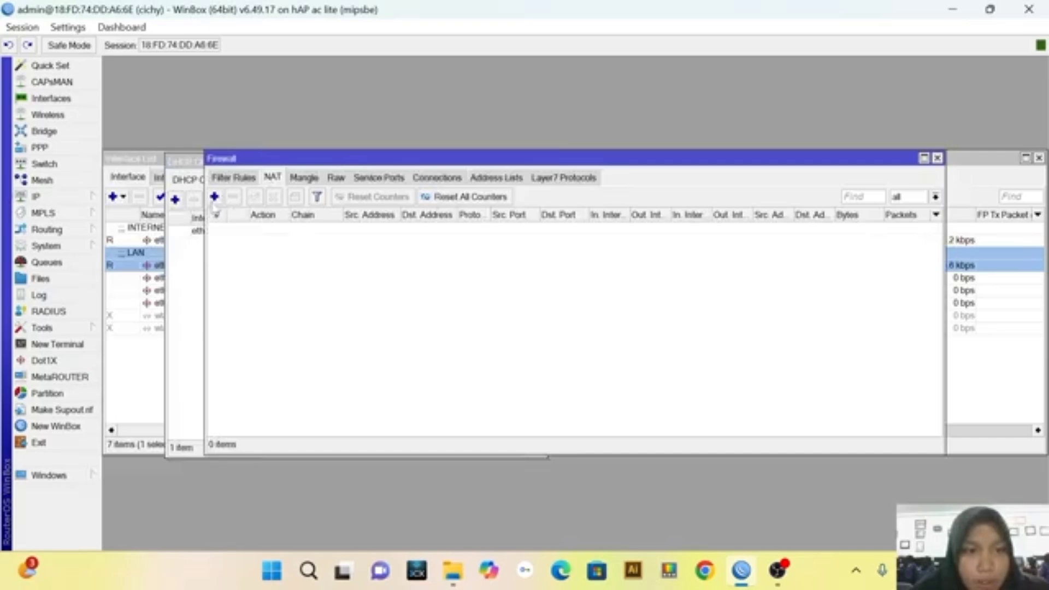
pyautogui.click(214, 197)
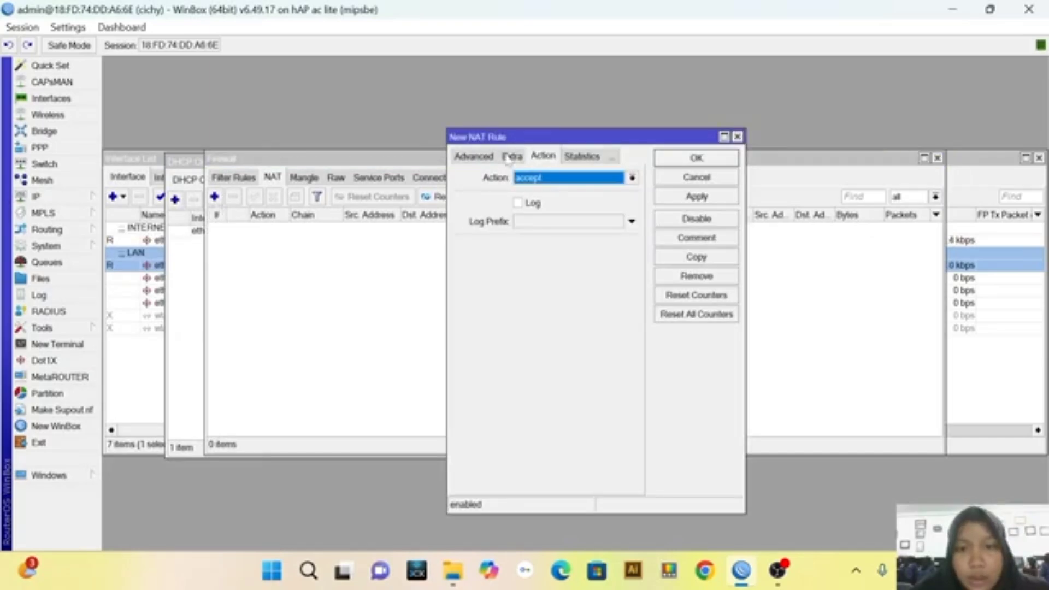
pyautogui.click(632, 178)
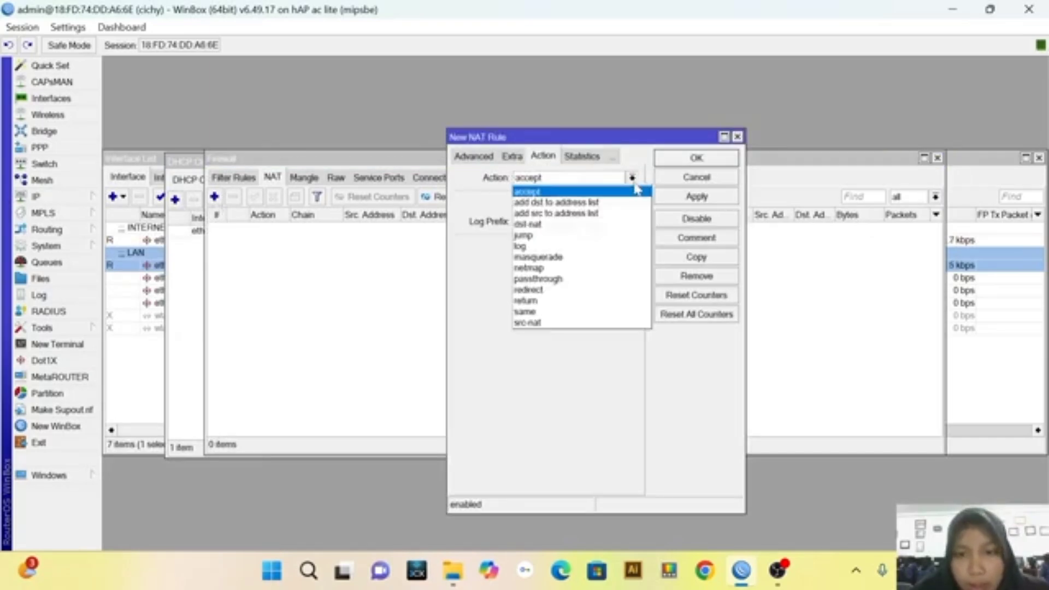
pyautogui.click(614, 256)
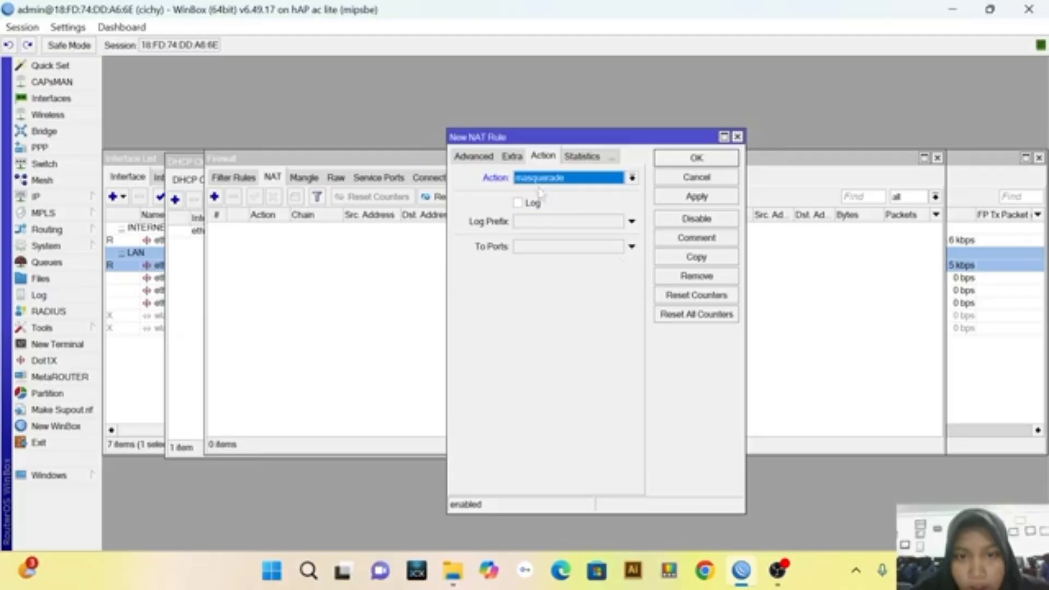
pyautogui.click(484, 161)
pyautogui.click(480, 160)
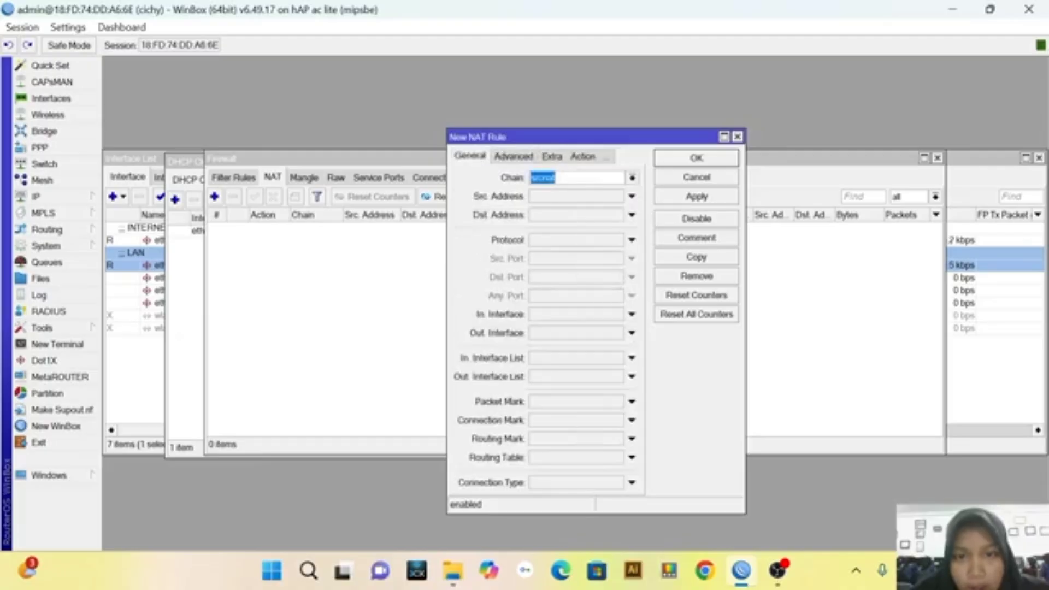
pyautogui.click(563, 333)
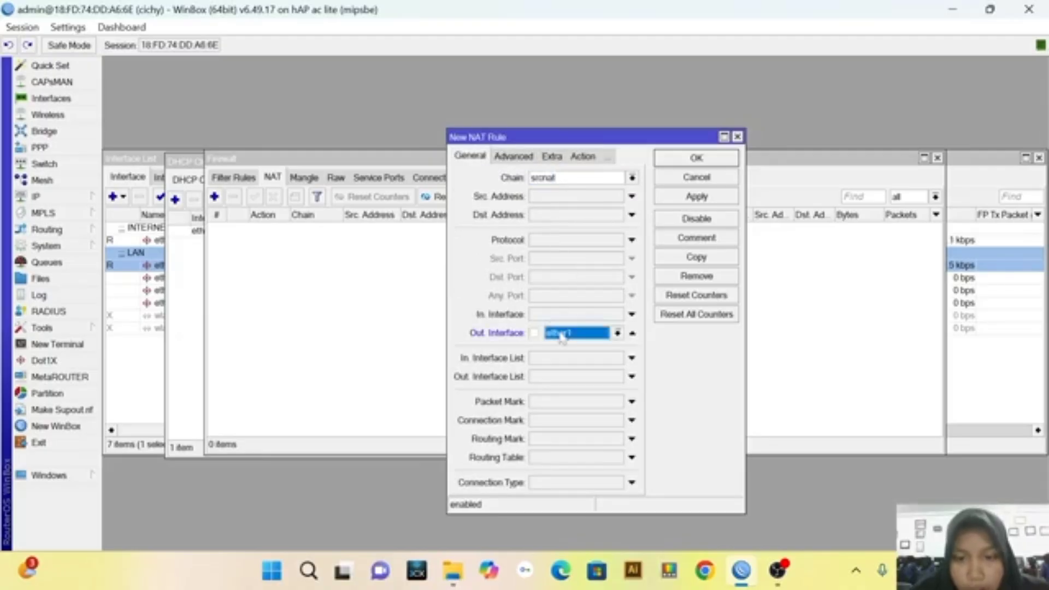
pyautogui.click(693, 197)
pyautogui.click(697, 163)
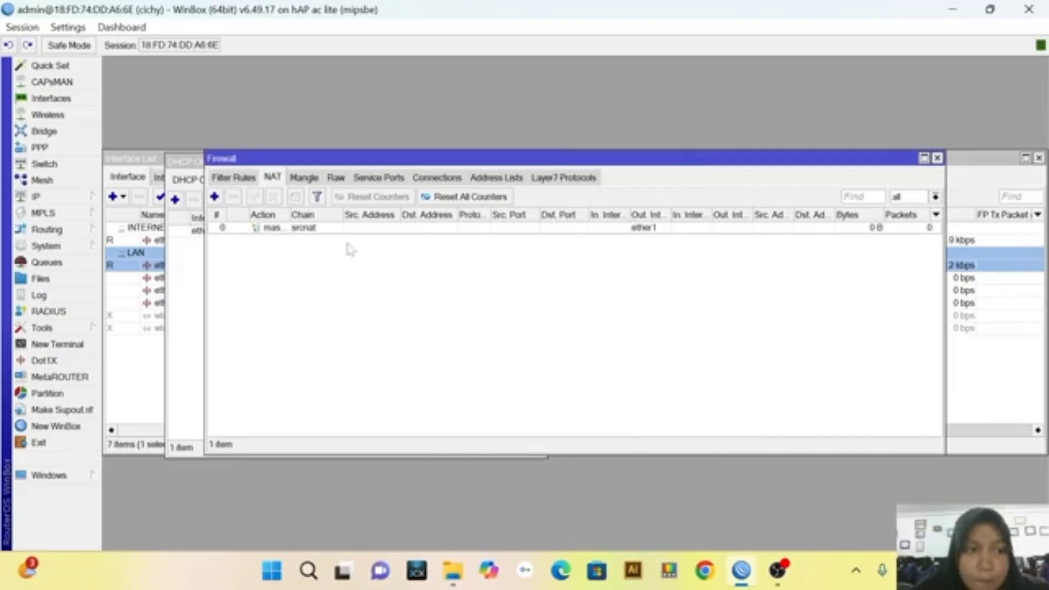
# Add the IP address 192.168.1.1/24 to the ether2 interface and apply it
pyautogui.click(77, 199)
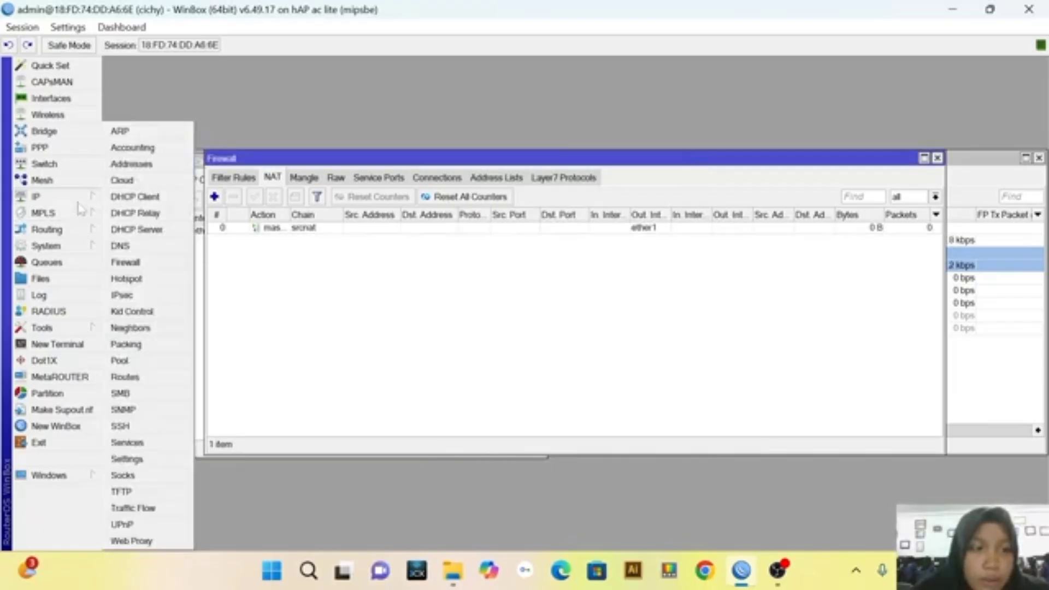
pyautogui.click(154, 165)
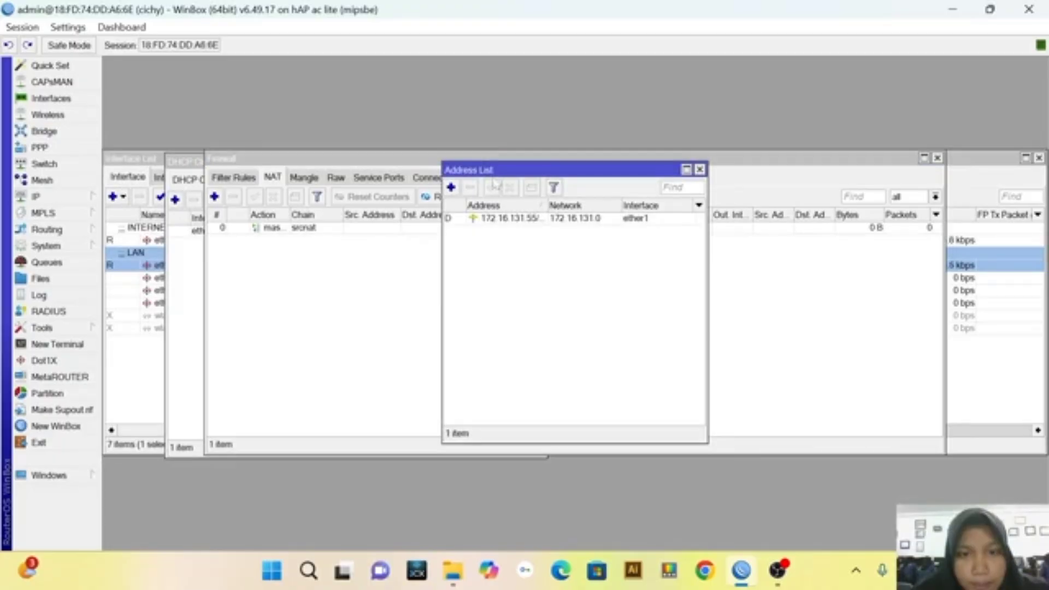
pyautogui.click(452, 188)
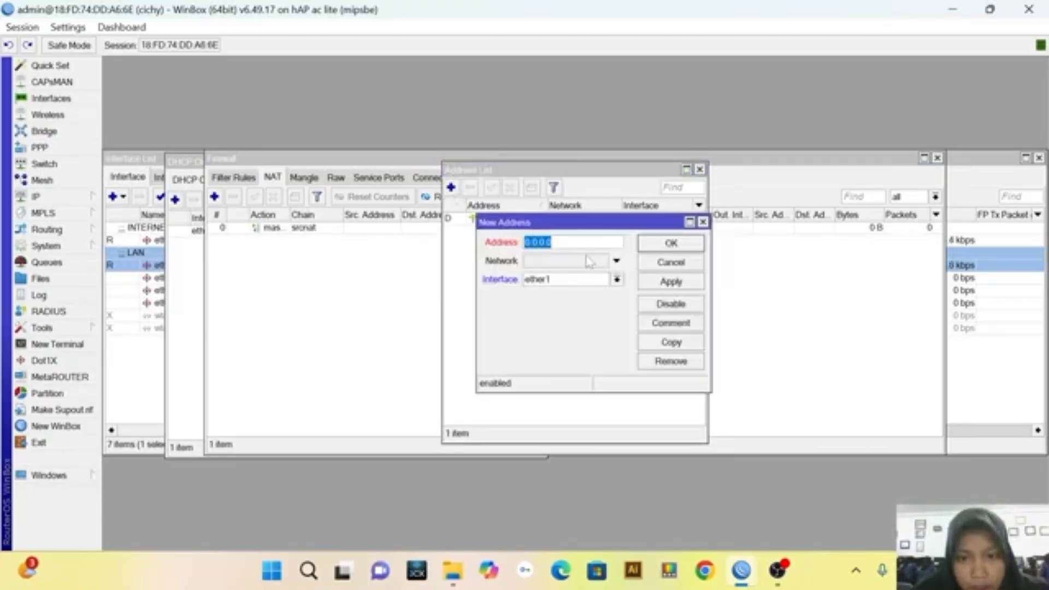
pyautogui.press('BackSpace')
pyautogui.write('192.168.1.1/24')
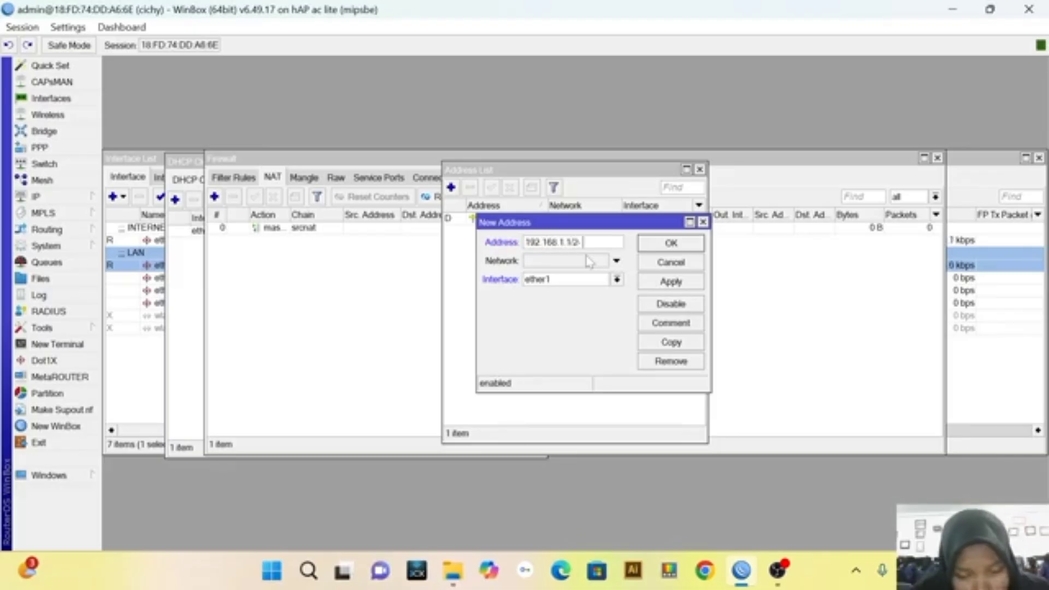
pyautogui.click(618, 280)
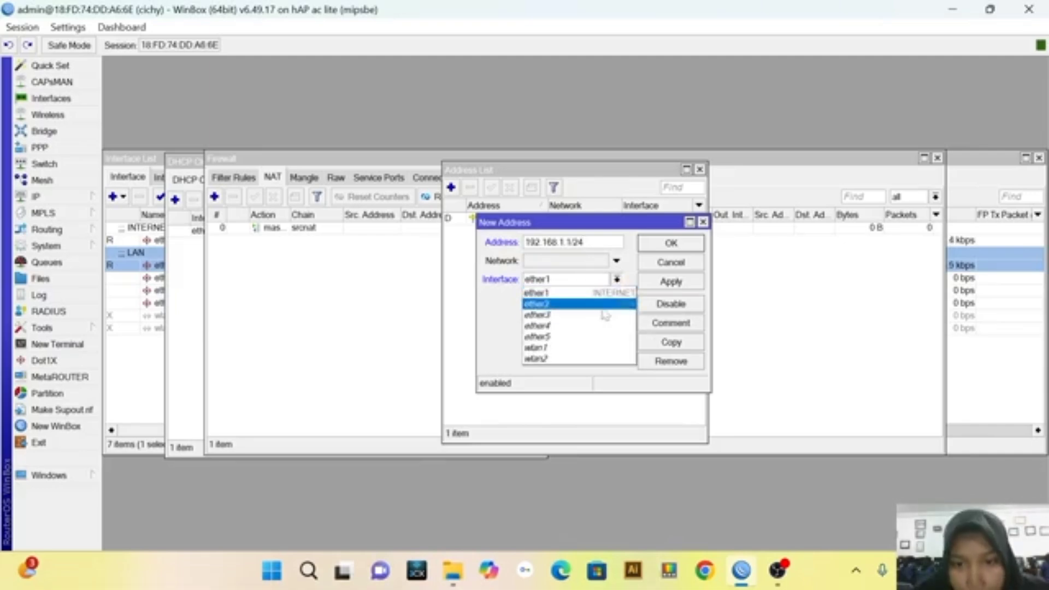
pyautogui.click(605, 305)
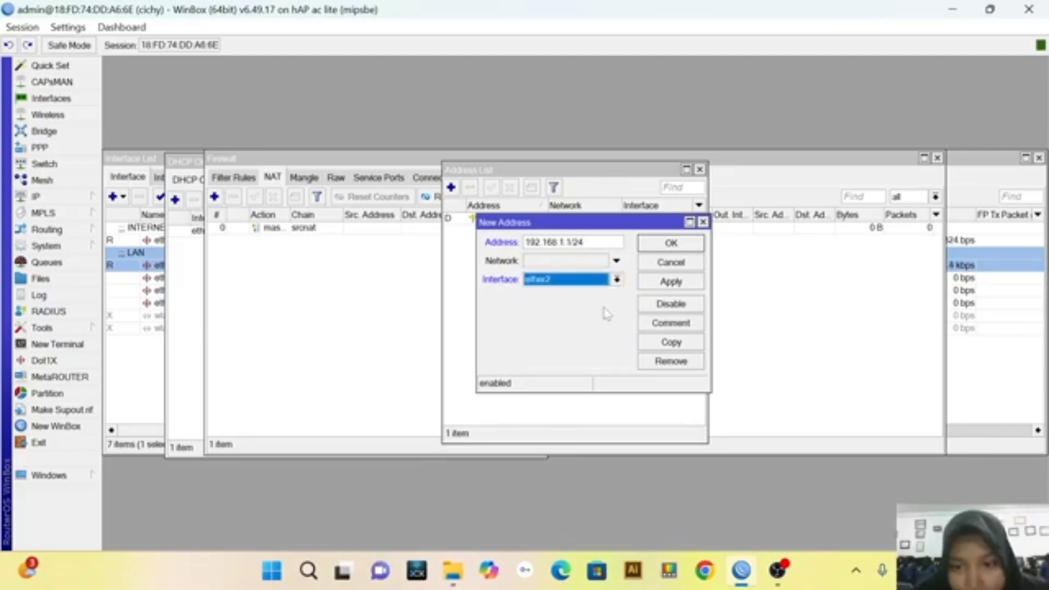
pyautogui.click(671, 283)
pyautogui.click(677, 245)
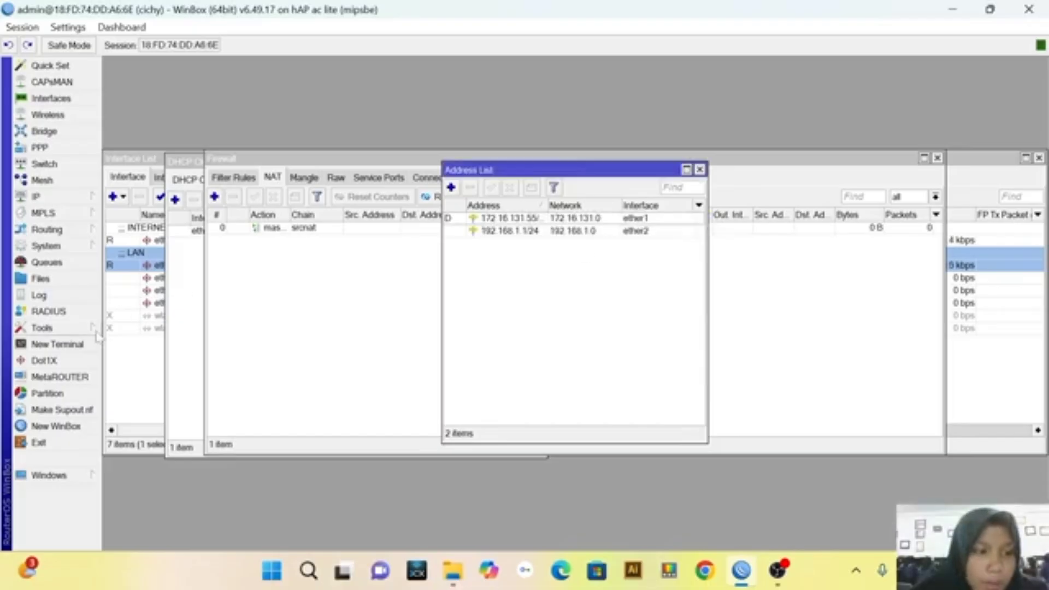
# Open a new router terminal, go through the software license text, and enter and repeat the new admin password
pyautogui.click(55, 344)
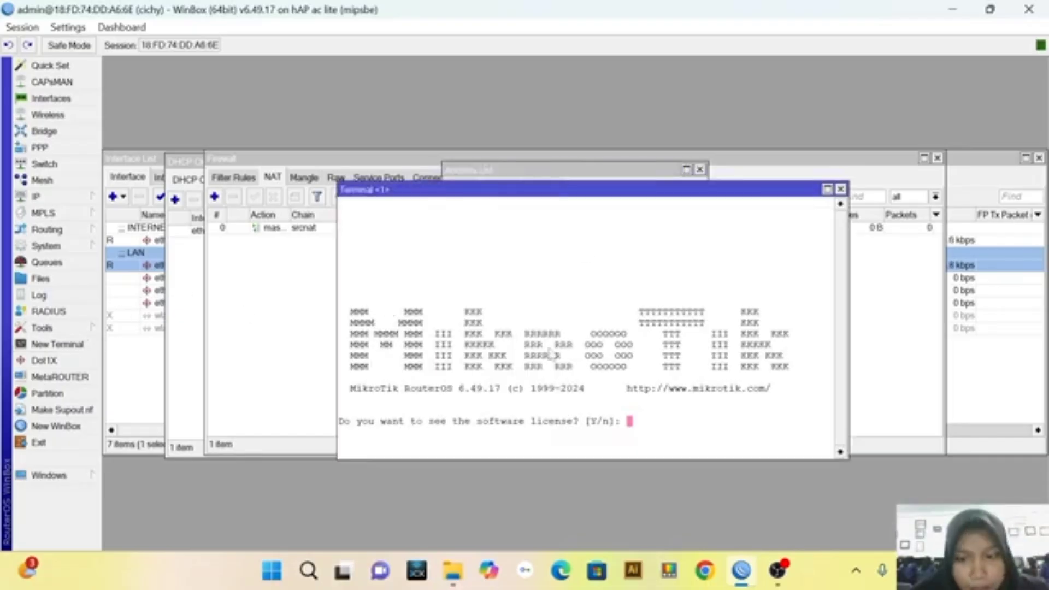
pyautogui.press('Return')
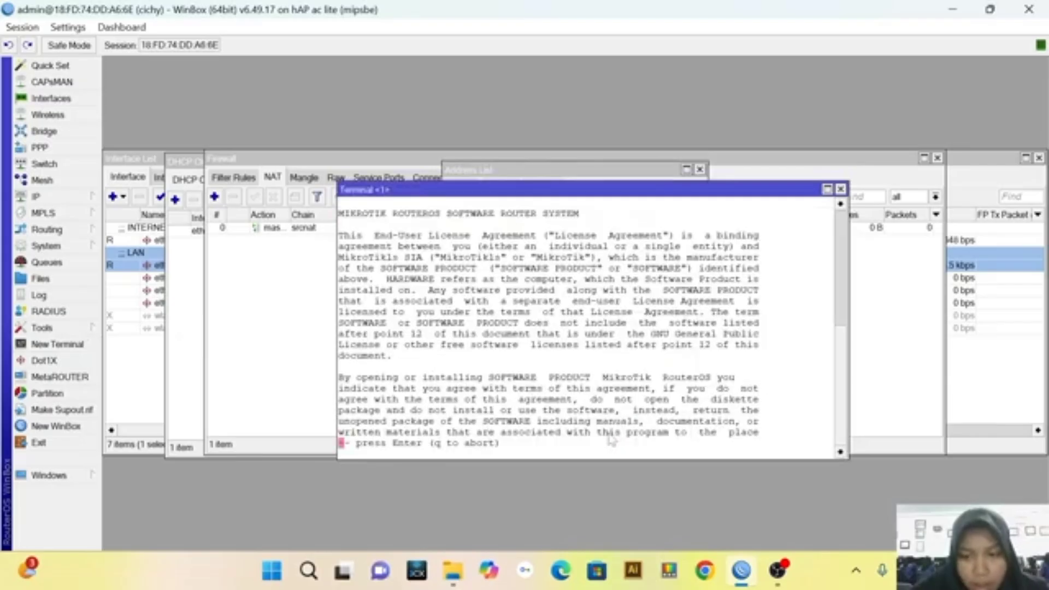
pyautogui.press('Return')
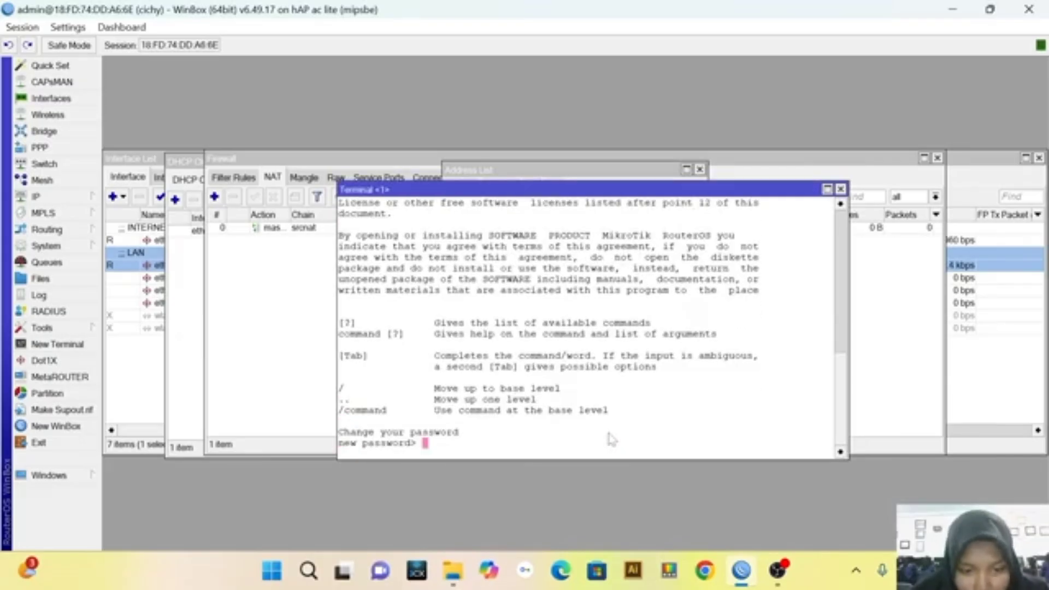
pyautogui.write('*')
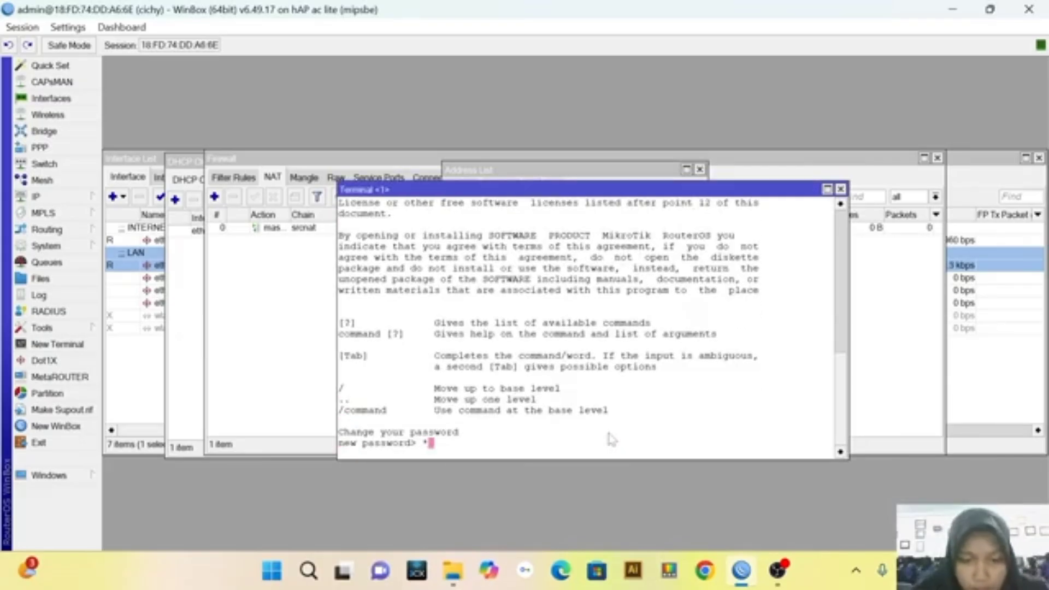
pyautogui.press('Return')
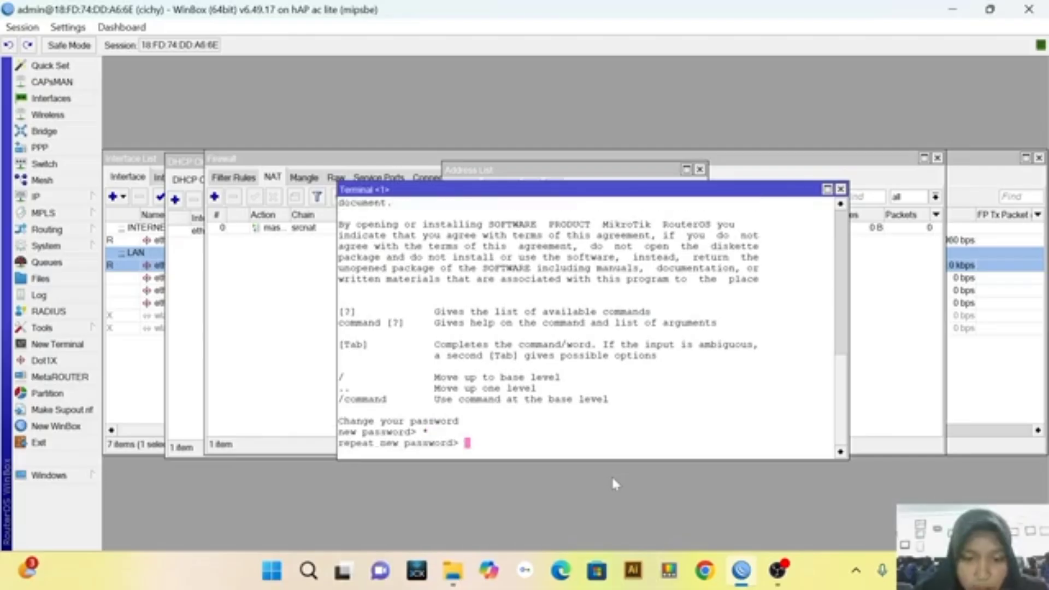
pyautogui.write('*')
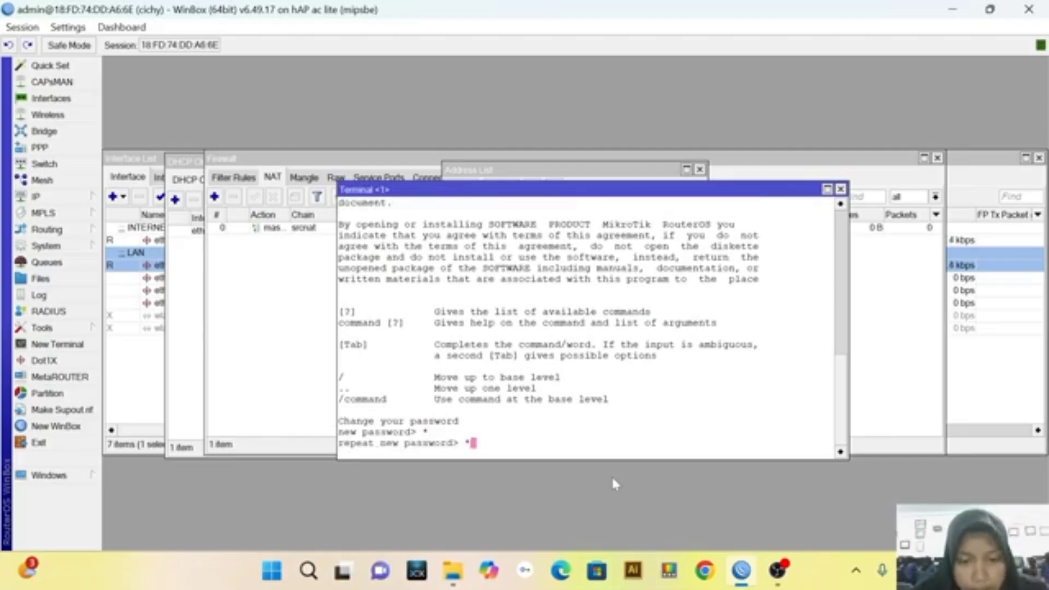
pyautogui.press('Return')
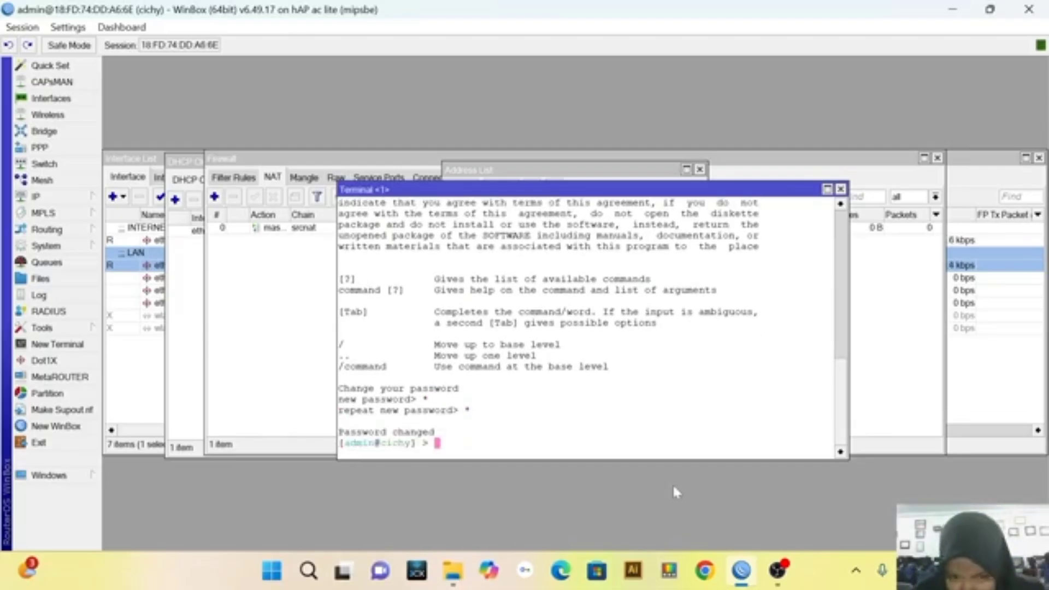
# Ping 8.8.8.8 from the router's terminal to test the internet connection
pyautogui.write('ping')
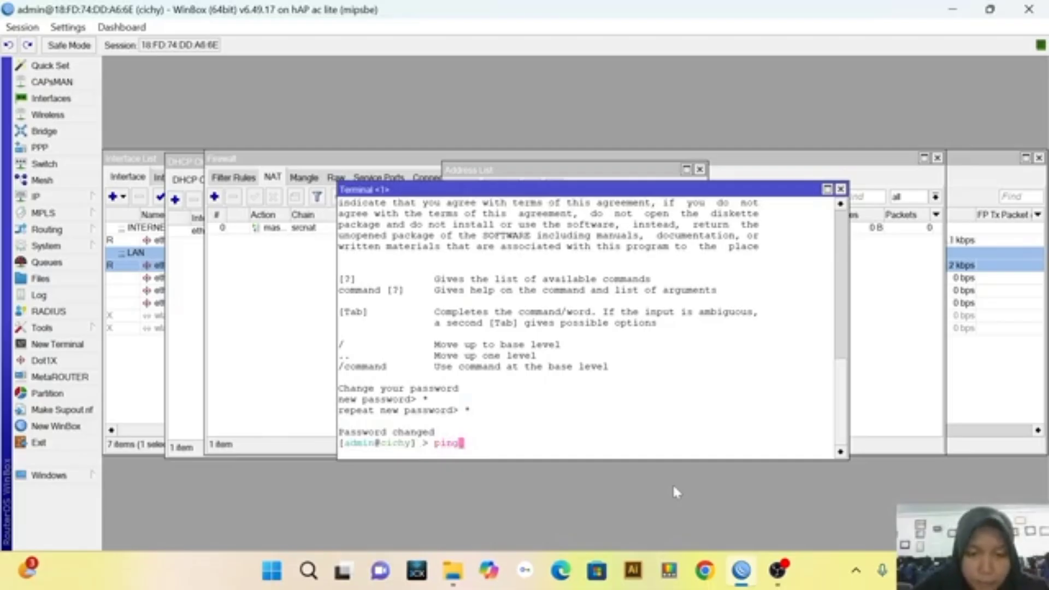
pyautogui.write(' 8.8.')
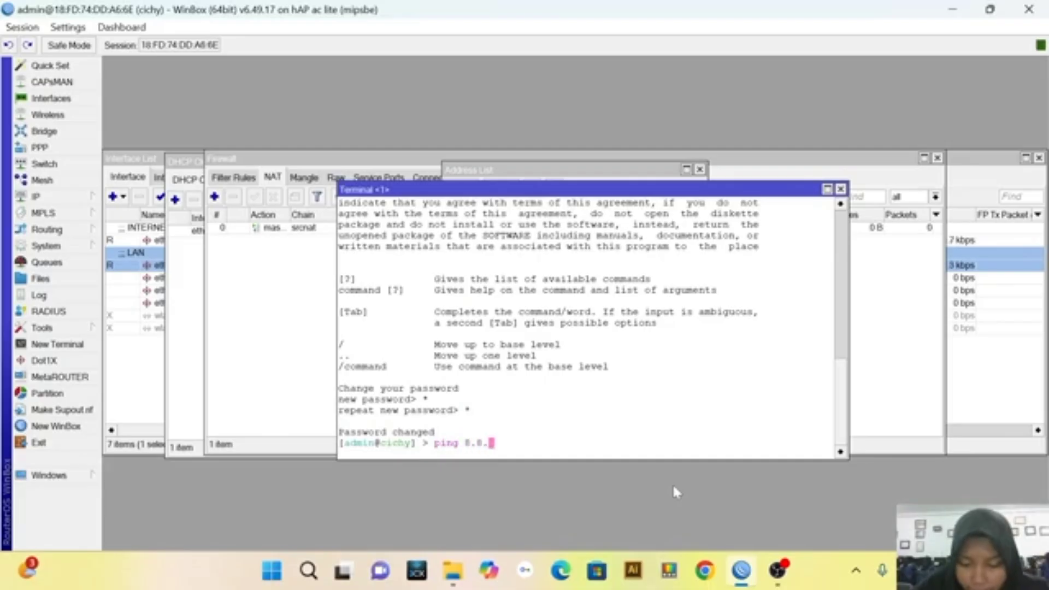
pyautogui.write('8.8')
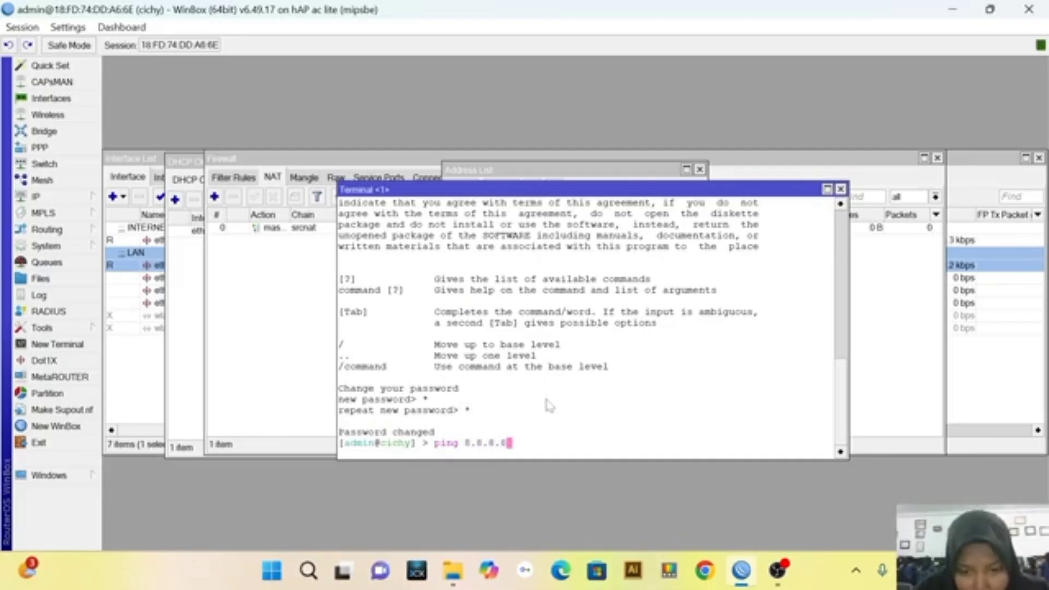
pyautogui.press('Return')
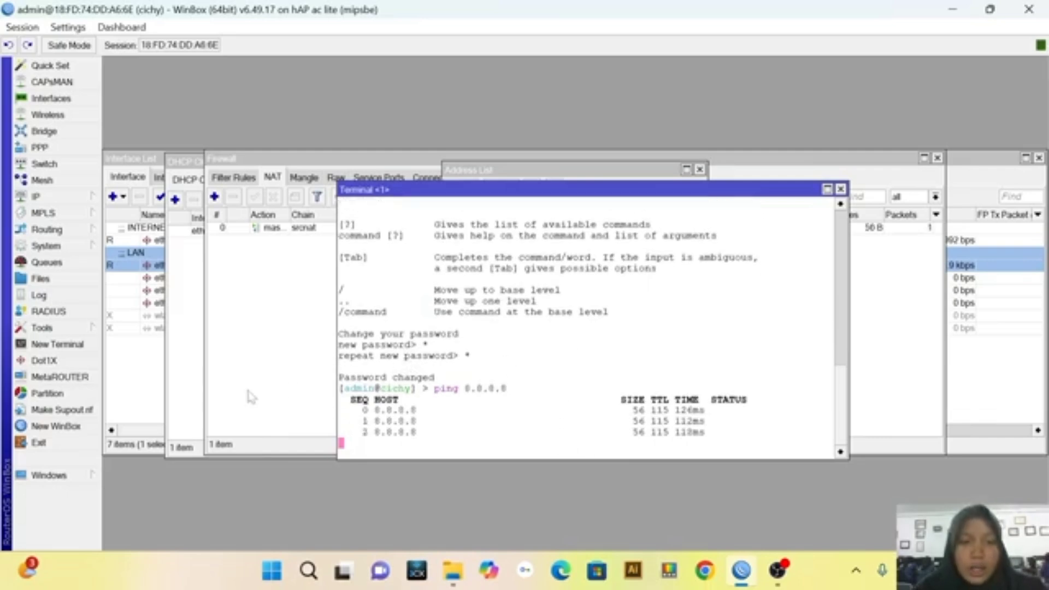
# Set up a DHCP server on ether2 with the DHCP Setup wizard, keeping the proposed 192.168.1.0/24 address space, DNS servers and other suggested values
pyautogui.click(87, 196)
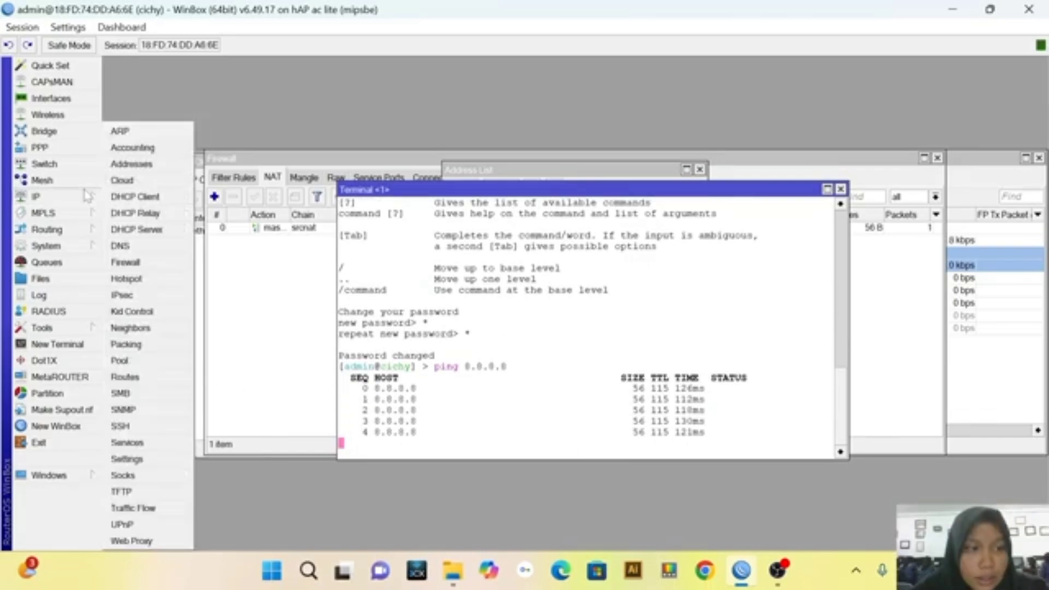
pyautogui.click(173, 230)
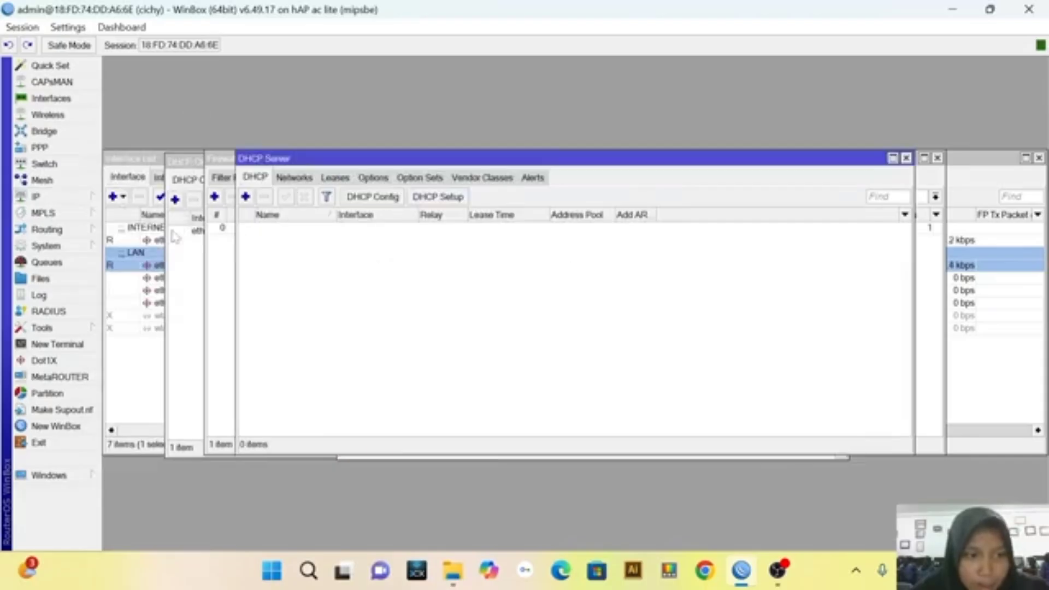
pyautogui.click(426, 198)
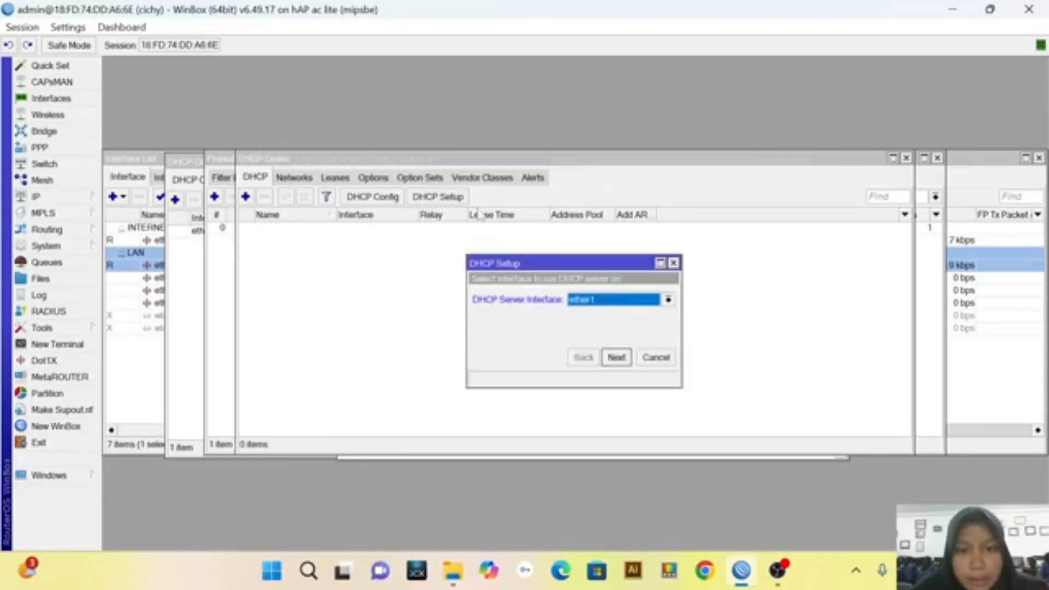
pyautogui.click(668, 300)
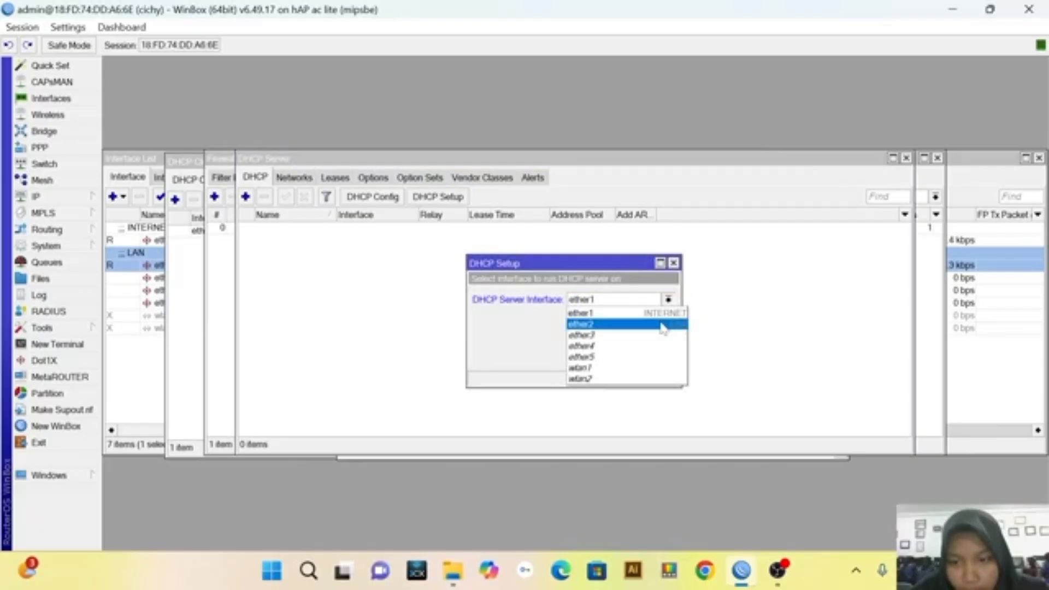
pyautogui.click(663, 325)
pyautogui.click(617, 357)
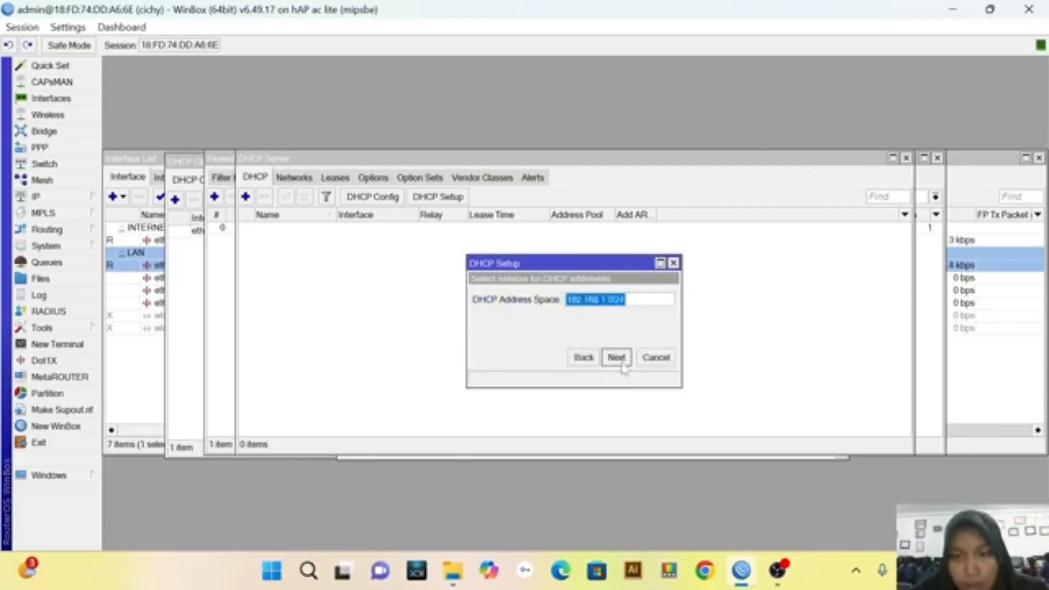
pyautogui.click(622, 365)
pyautogui.click(622, 365)
pyautogui.click(622, 365)
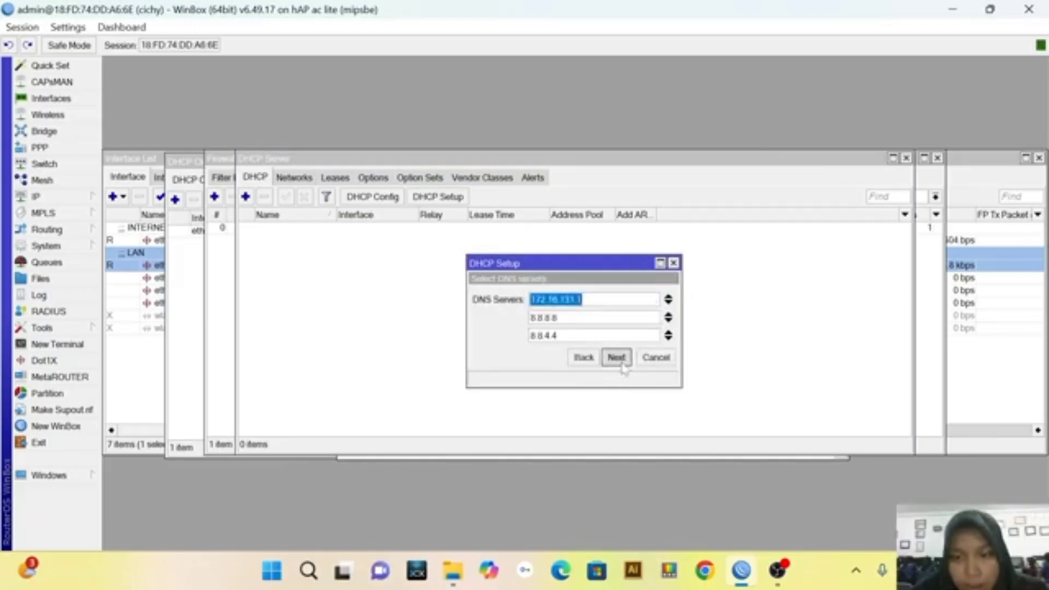
pyautogui.click(621, 363)
pyautogui.click(620, 362)
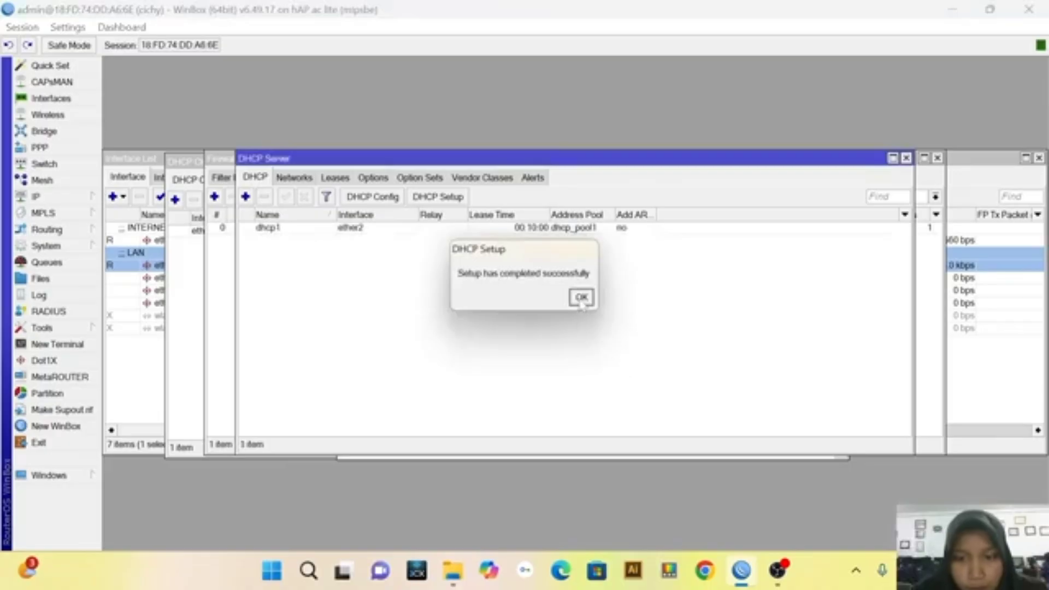
pyautogui.click(581, 298)
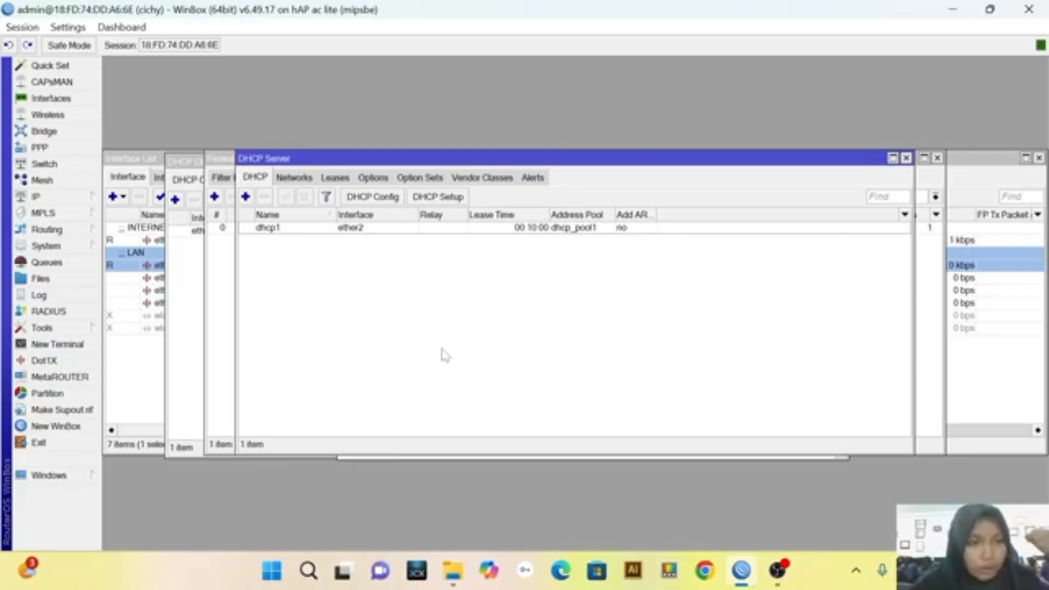
# Create a new IP address entry with the address 192.168.20.1/24
pyautogui.click(78, 105)
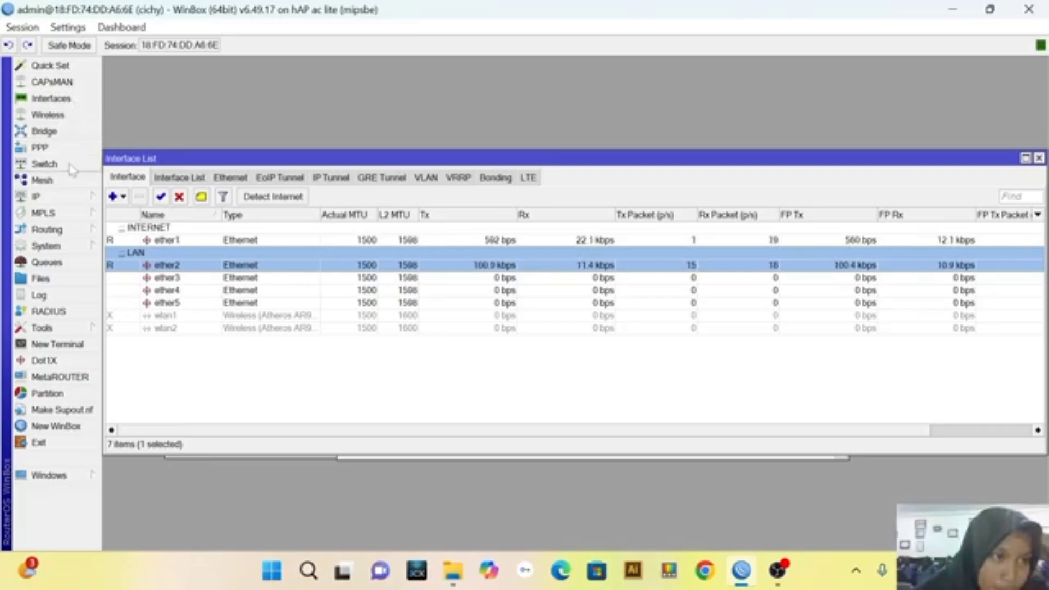
pyautogui.click(80, 199)
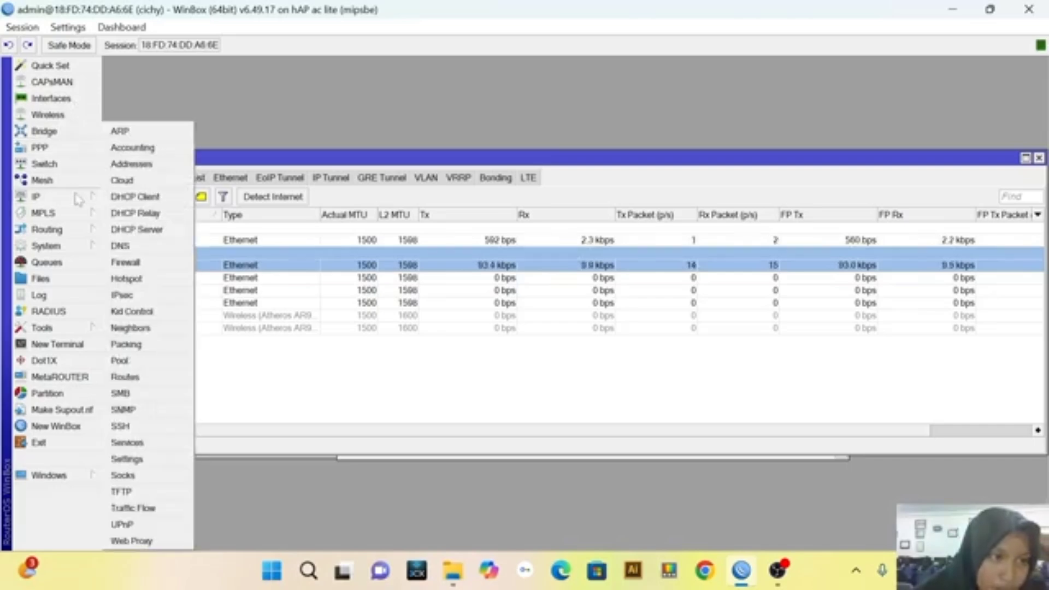
pyautogui.click(133, 164)
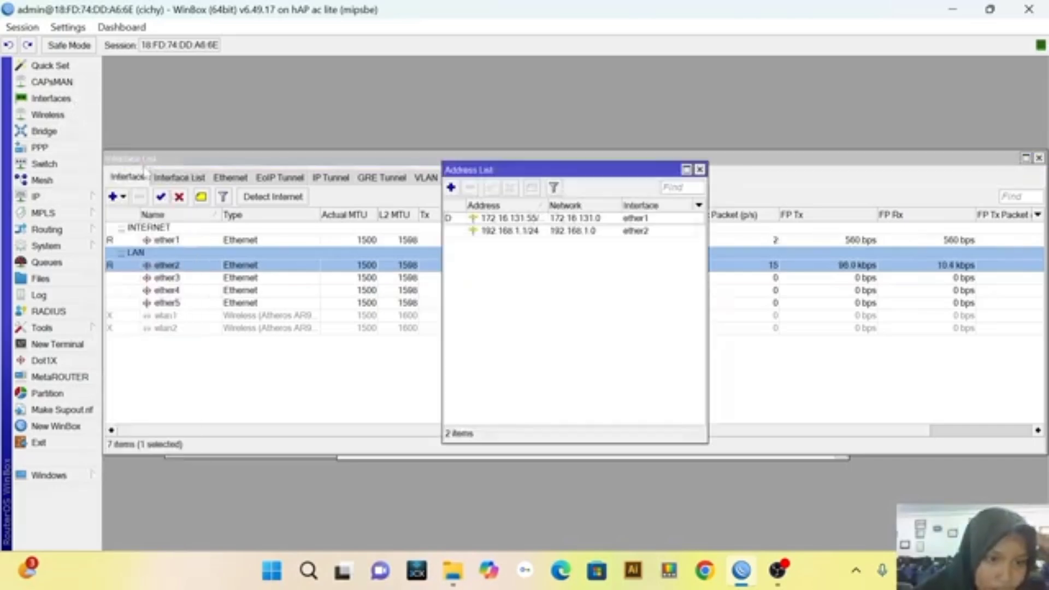
pyautogui.click(451, 188)
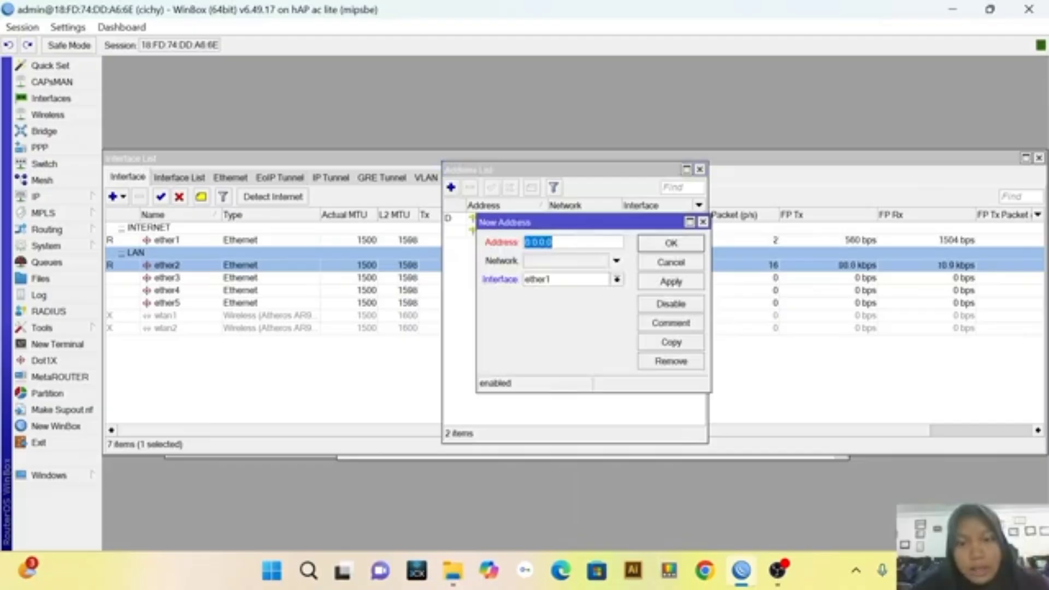
pyautogui.press('BackSpace')
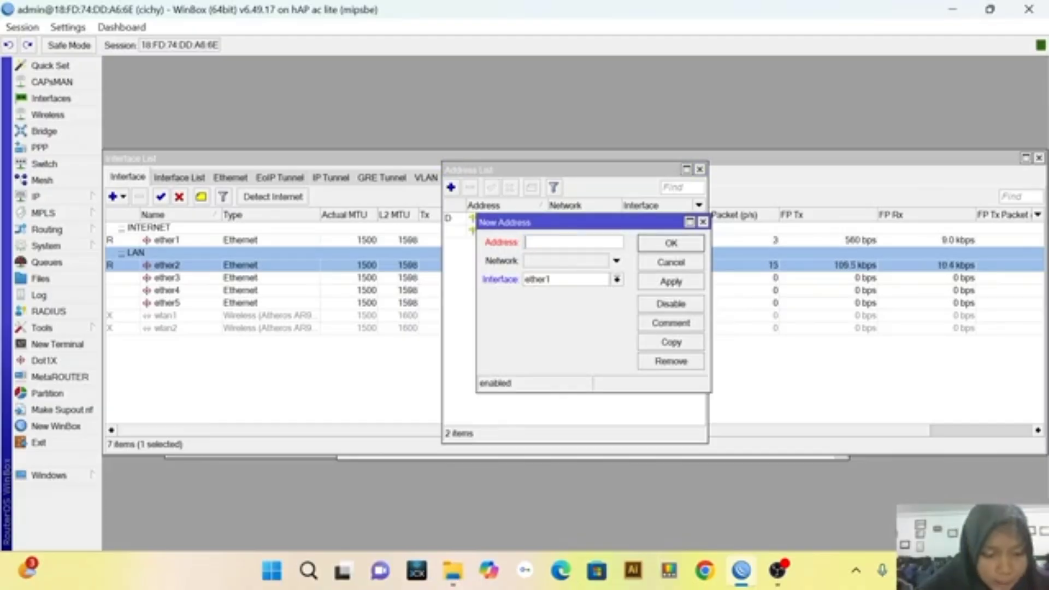
pyautogui.write('192')
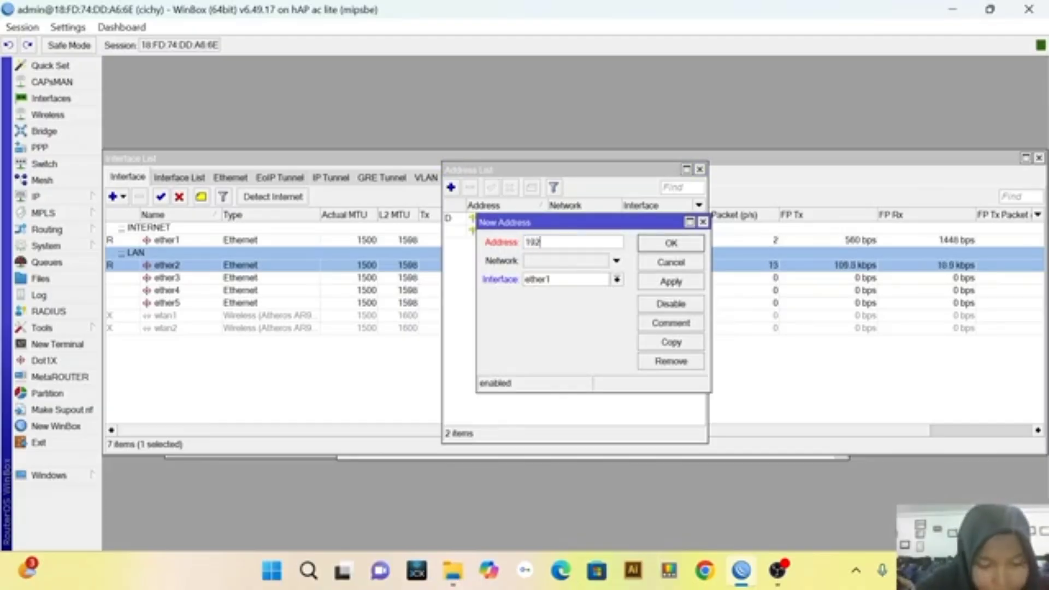
pyautogui.write('.16')
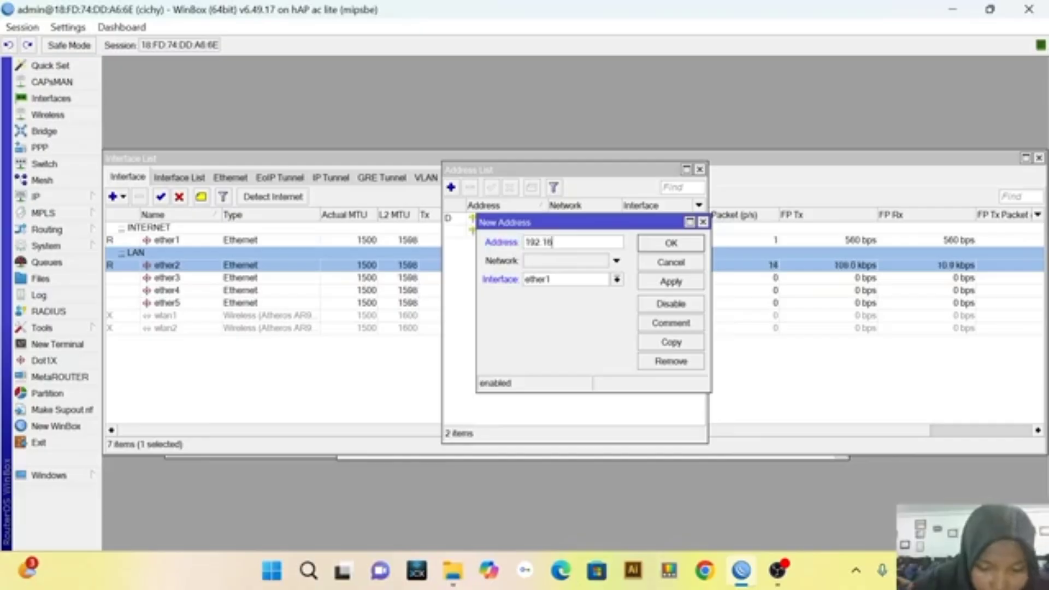
pyautogui.write('8.')
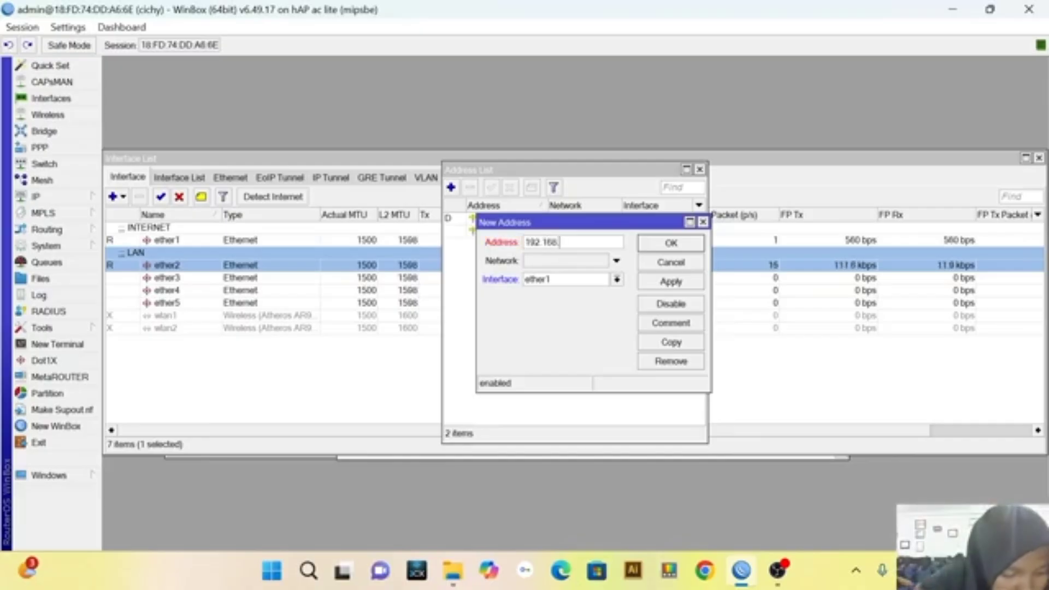
pyautogui.write('20')
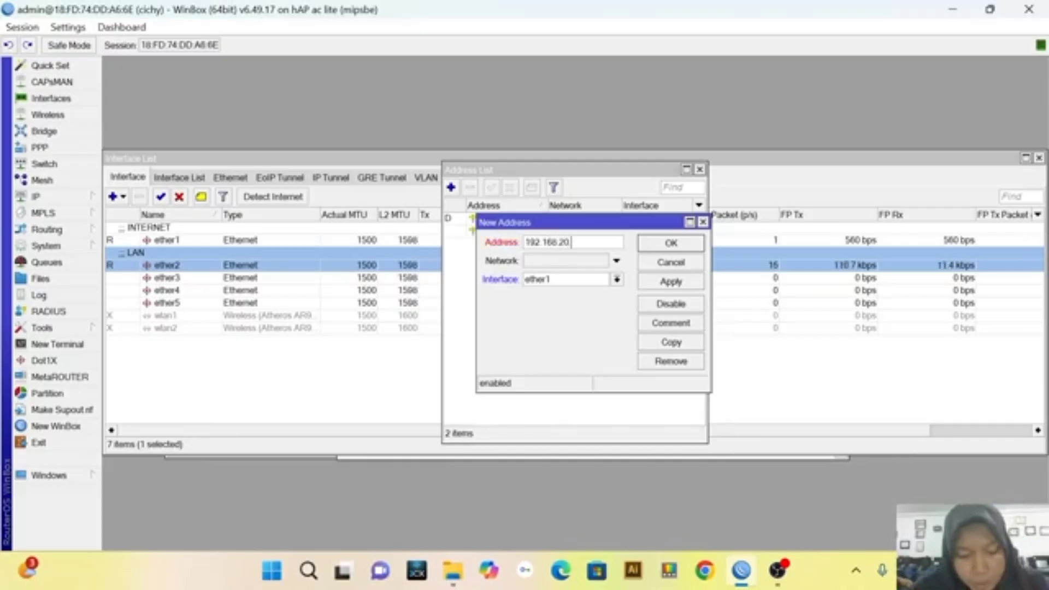
pyautogui.write('.2')
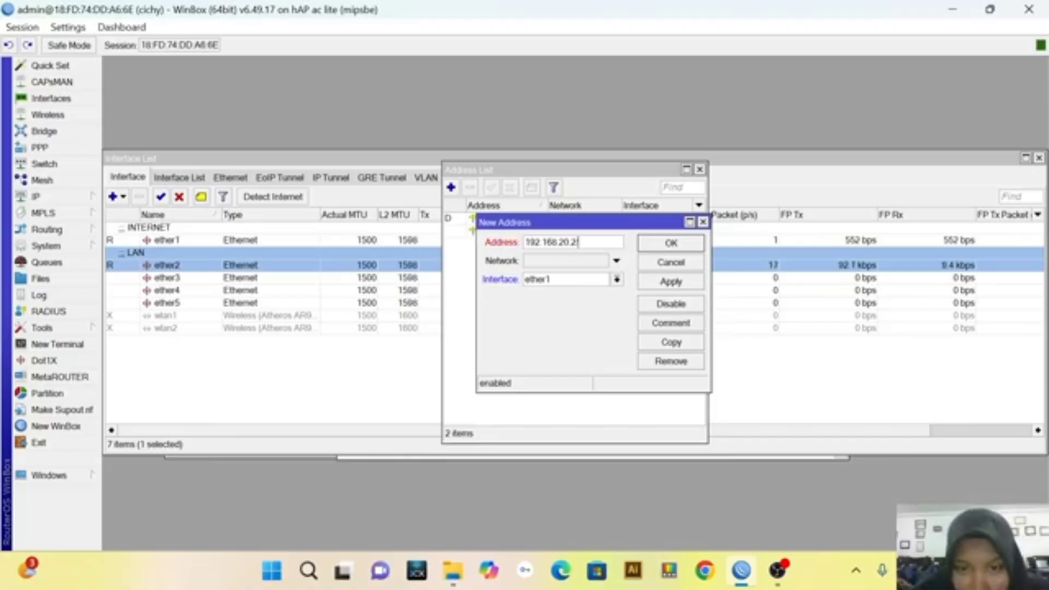
pyautogui.write('/')
pyautogui.press('BackSpace')
pyautogui.press('BackSpace')
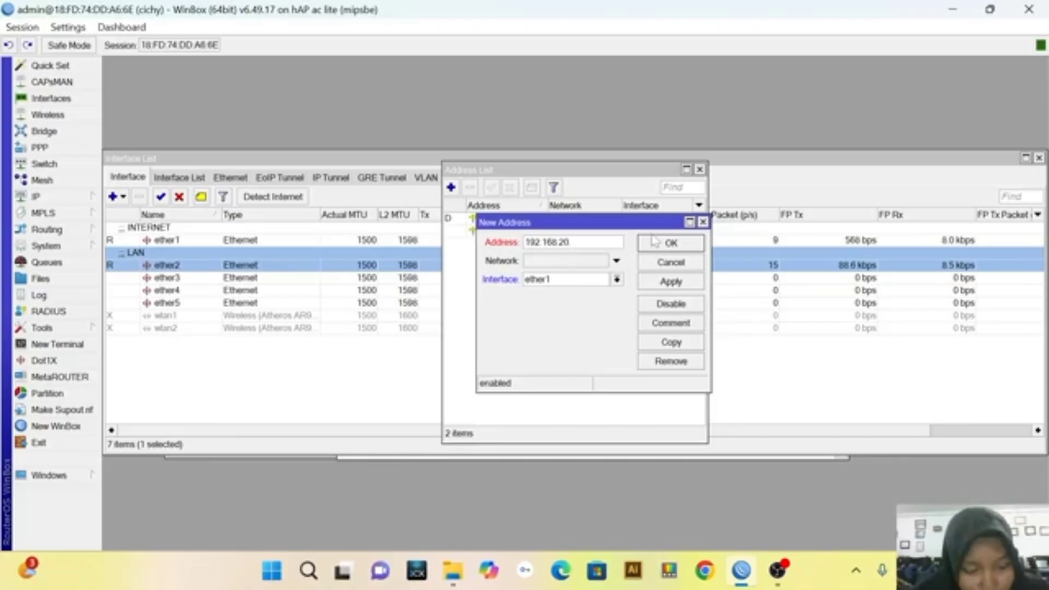
pyautogui.write('1/')
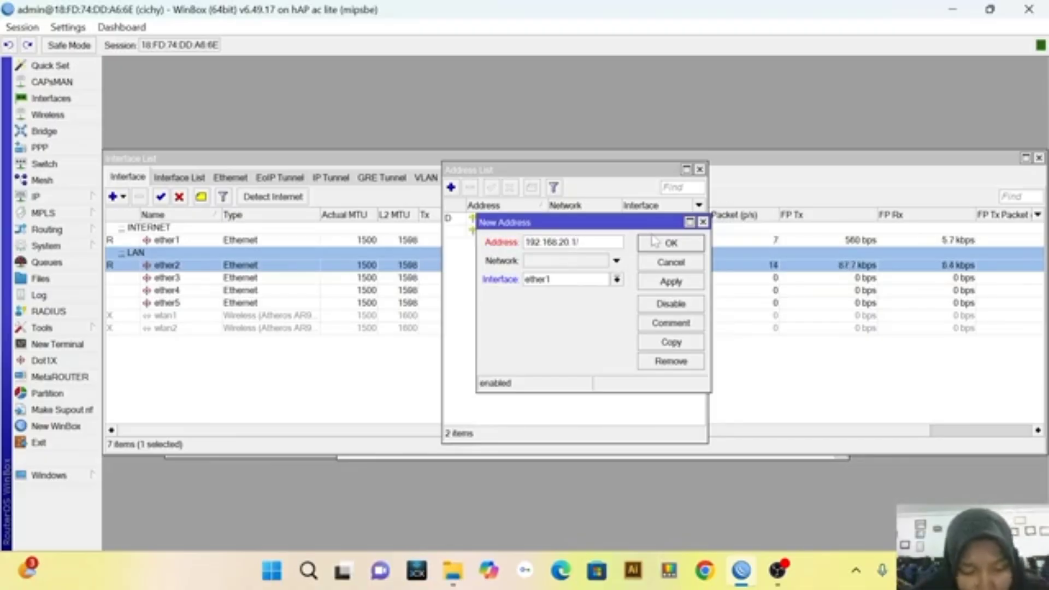
pyautogui.press('BackSpace')
pyautogui.write('/24')
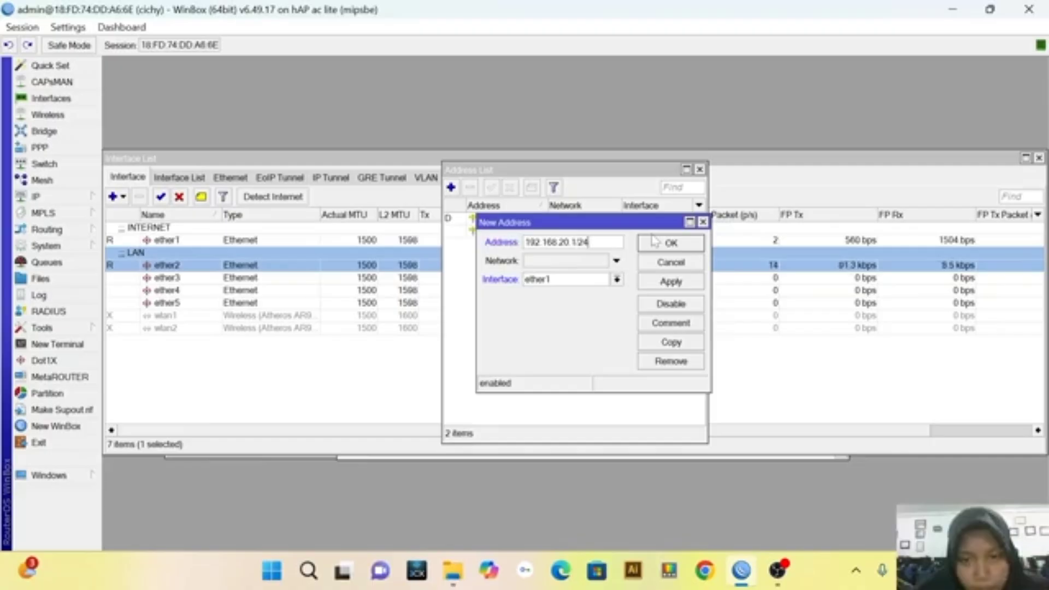
# Assign the new IP address to the ether3 interface and save the entry
pyautogui.click(617, 281)
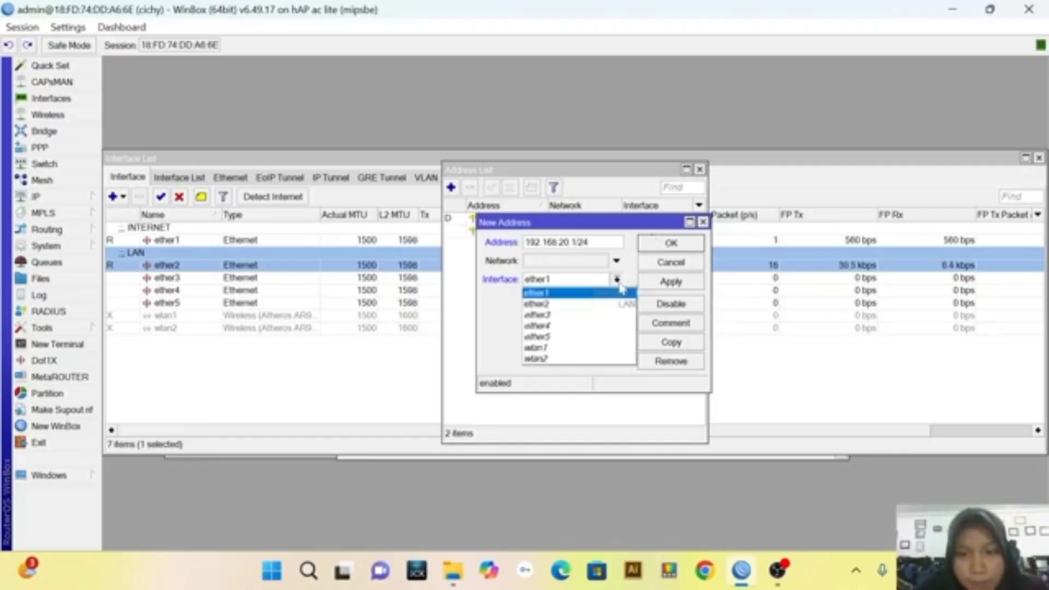
pyautogui.click(605, 316)
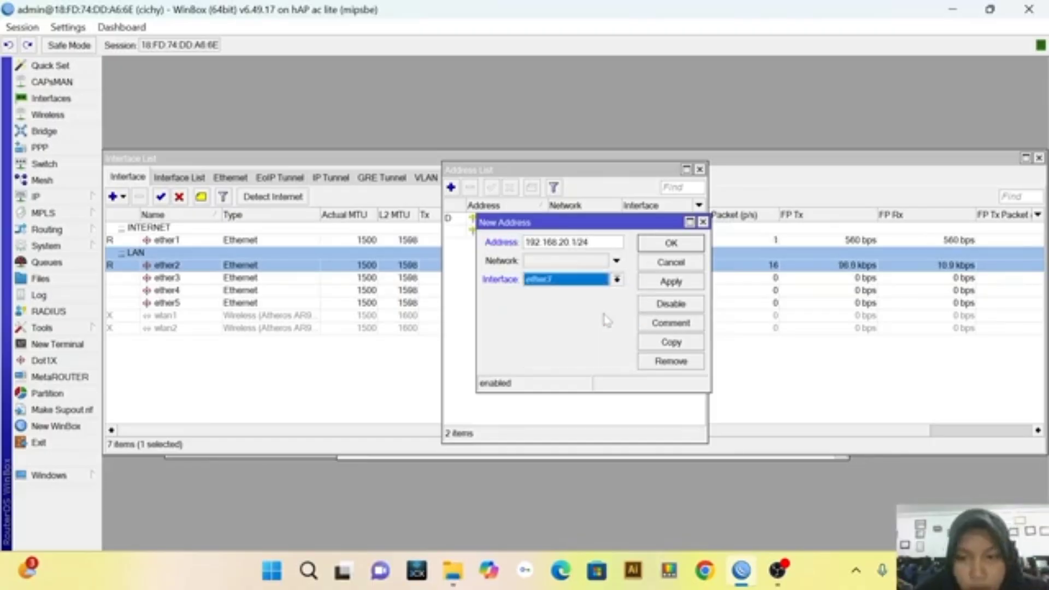
pyautogui.click(663, 283)
pyautogui.click(670, 244)
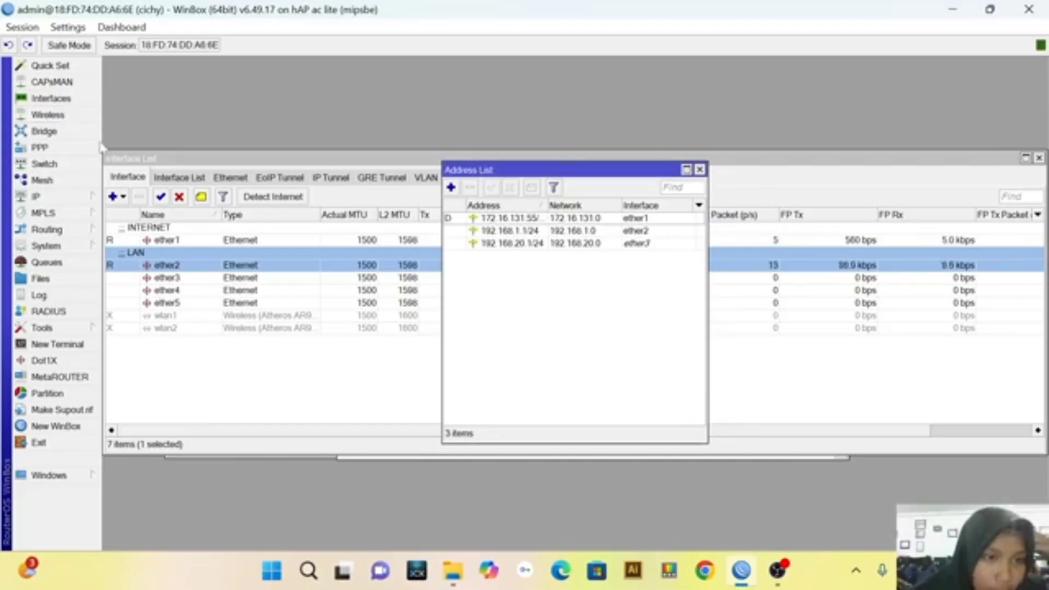
# Add the comment AP to the ether3 interface and save its settings
pyautogui.click(51, 98)
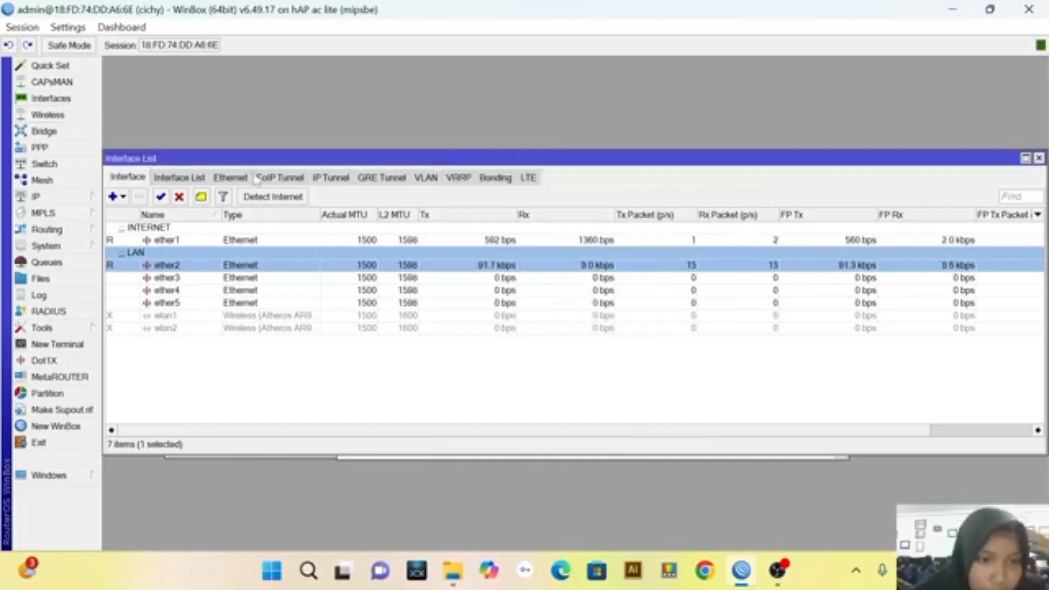
pyautogui.click(249, 280)
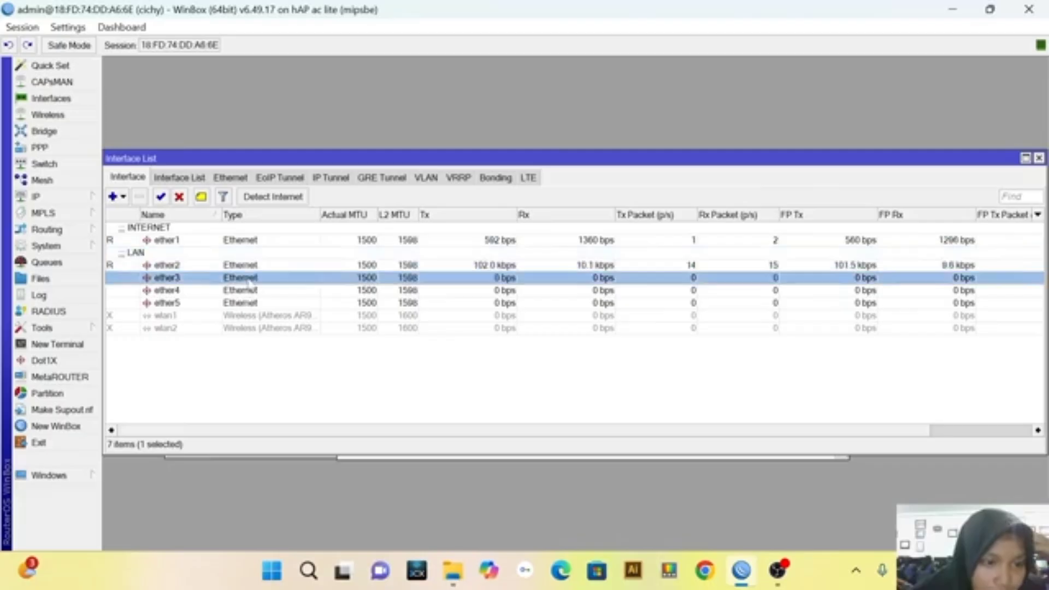
pyautogui.doubleClick(249, 280)
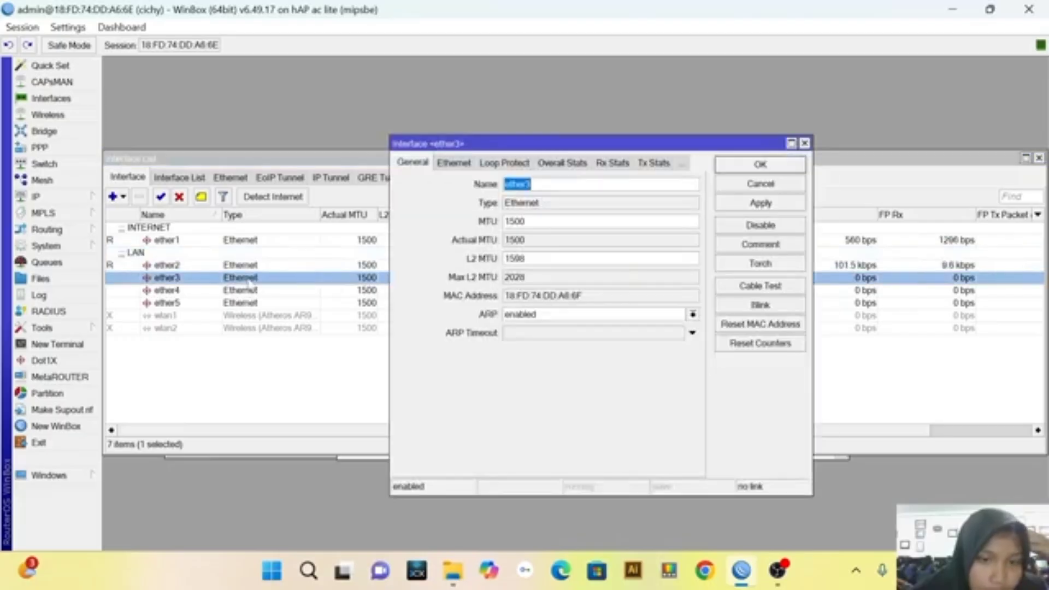
pyautogui.click(753, 247)
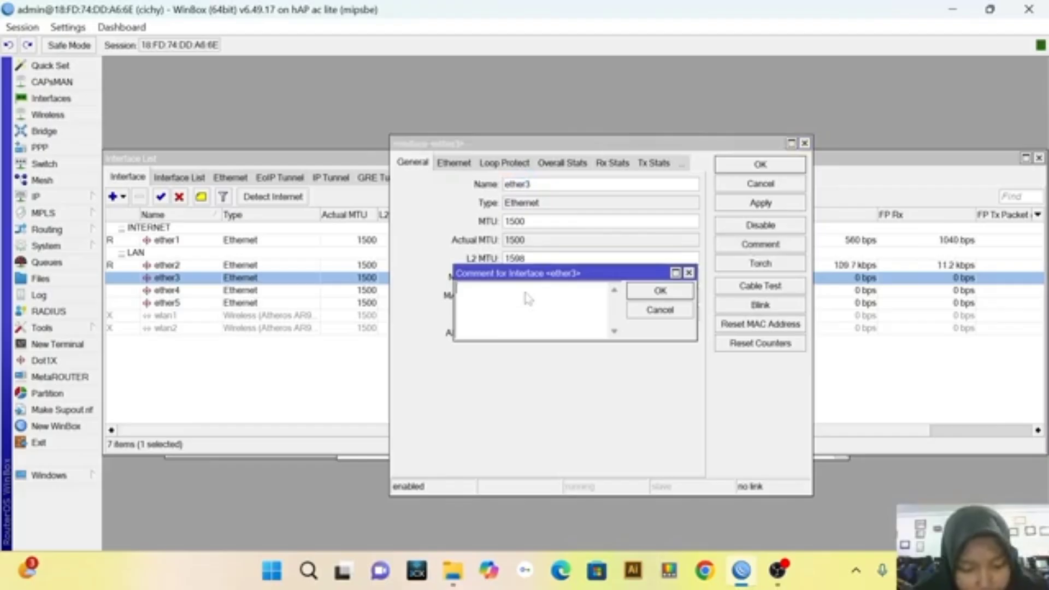
pyautogui.write('AP')
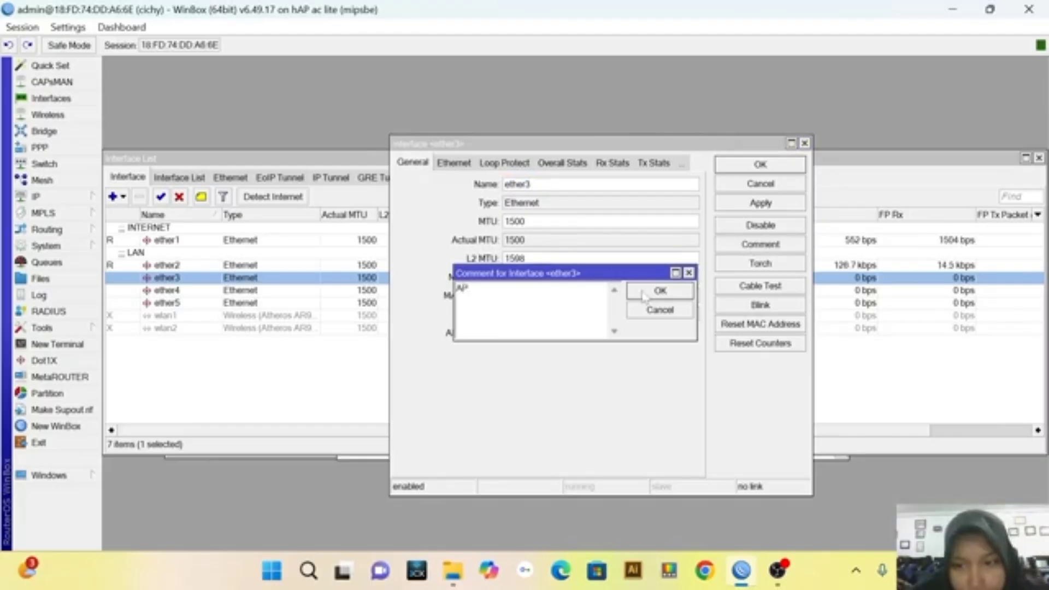
pyautogui.click(644, 294)
pyautogui.click(760, 206)
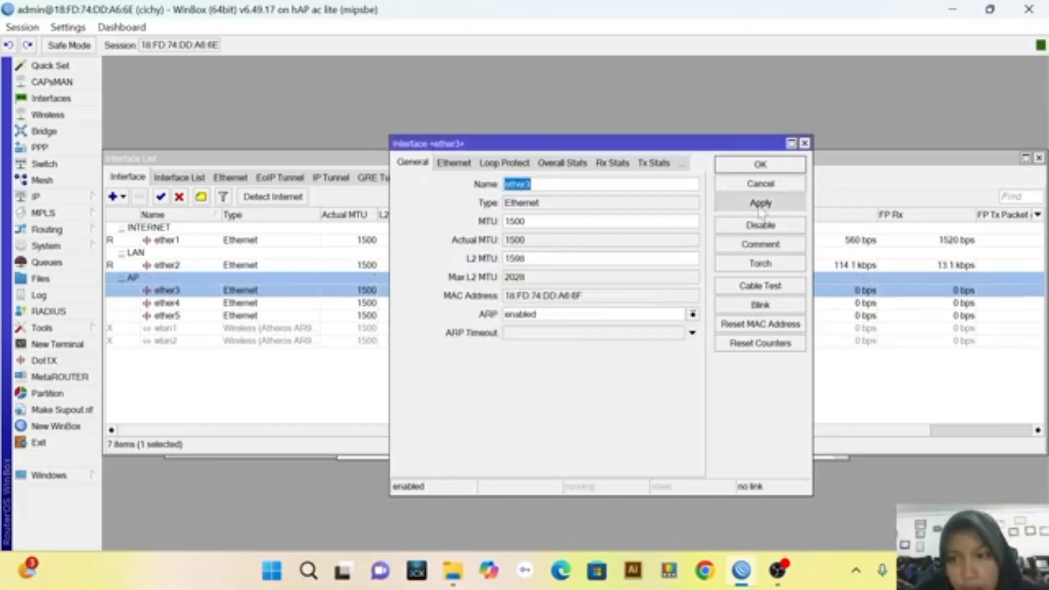
pyautogui.click(761, 166)
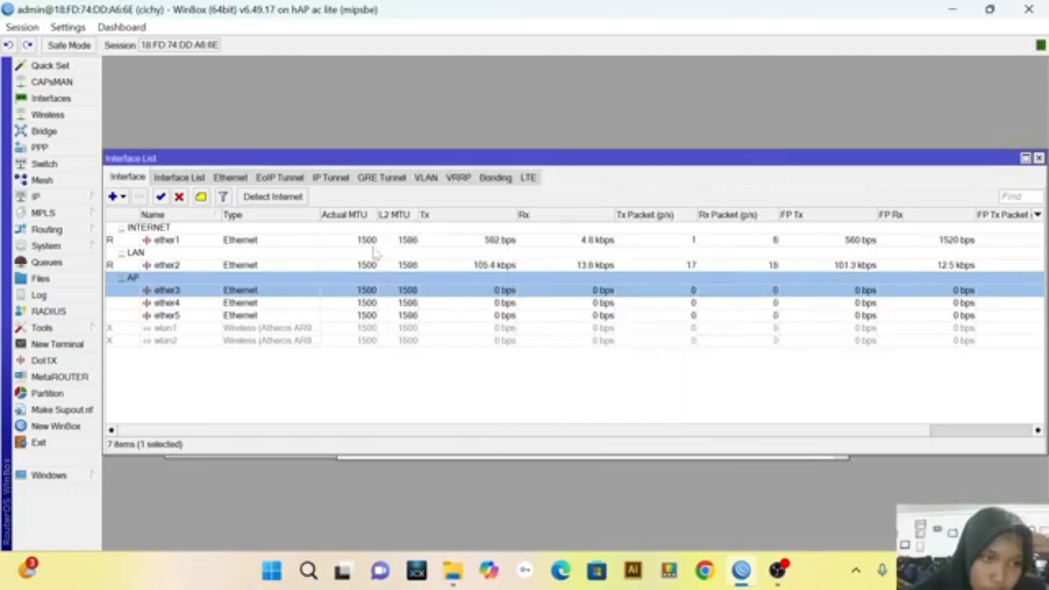
# Set up a DHCP server on ether3 with the DHCP Setup wizard, keeping the proposed 192.168.20.0/24 address space, DNS servers and other suggested values
pyautogui.click(49, 196)
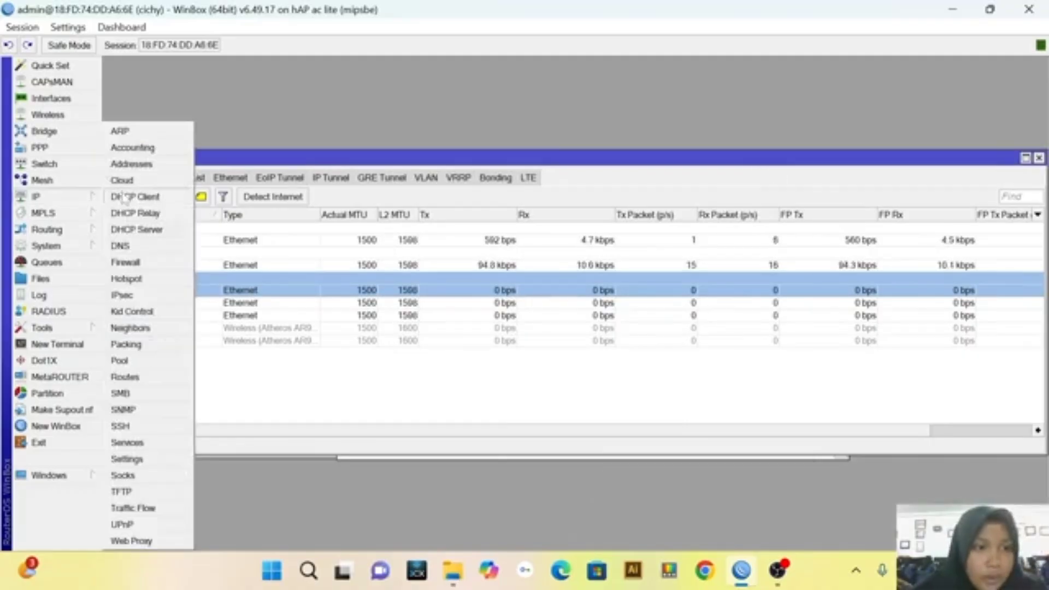
pyautogui.click(147, 229)
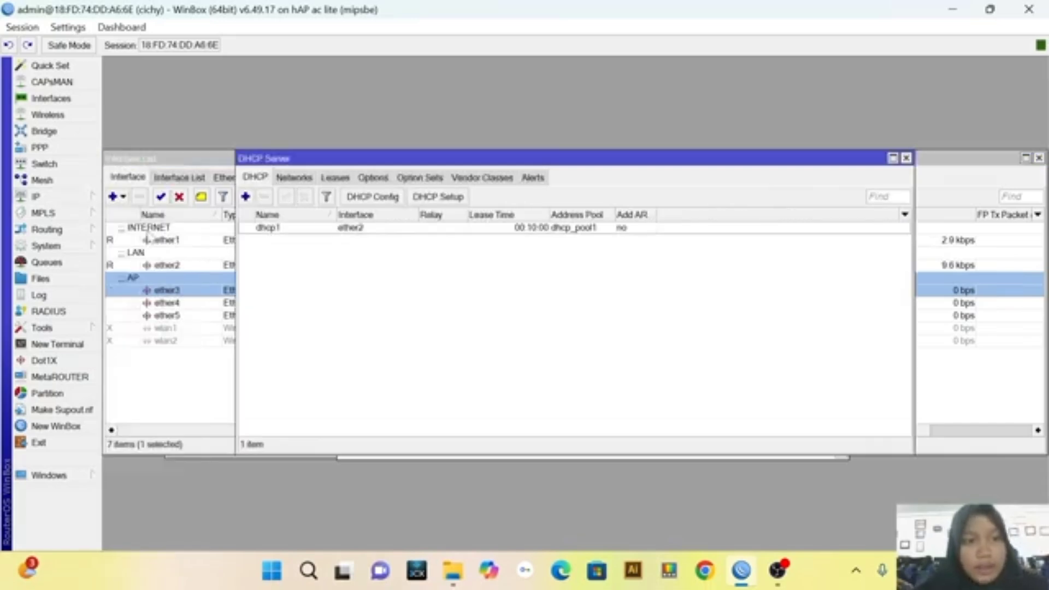
pyautogui.click(444, 198)
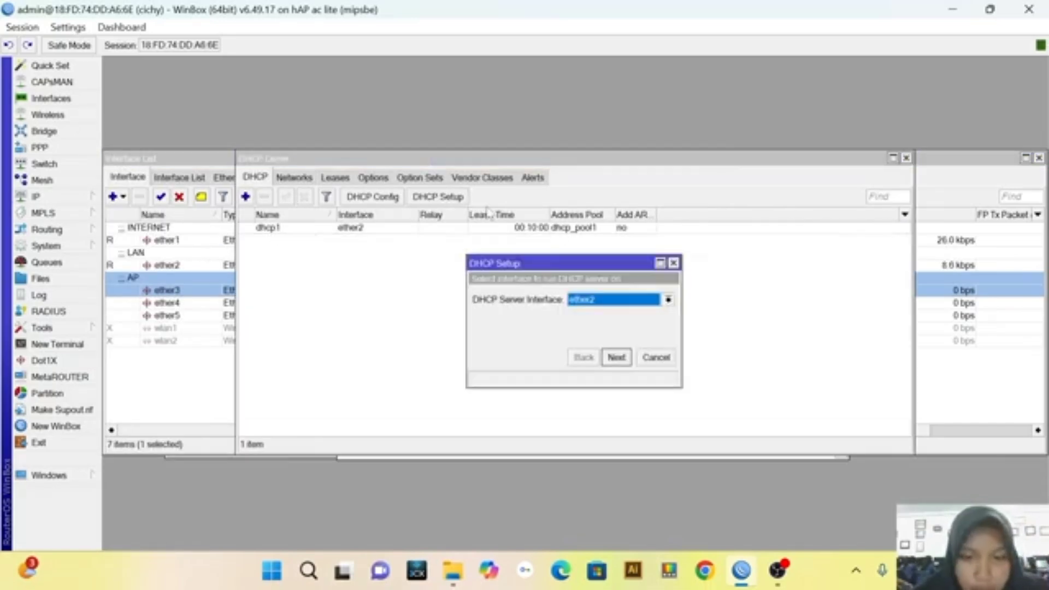
pyautogui.click(668, 299)
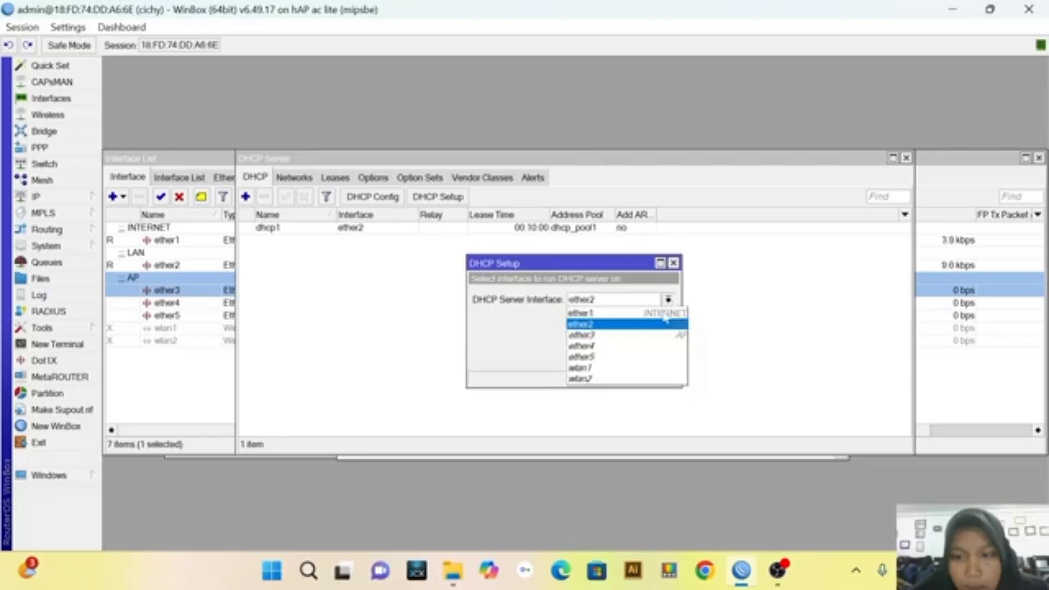
pyautogui.click(653, 337)
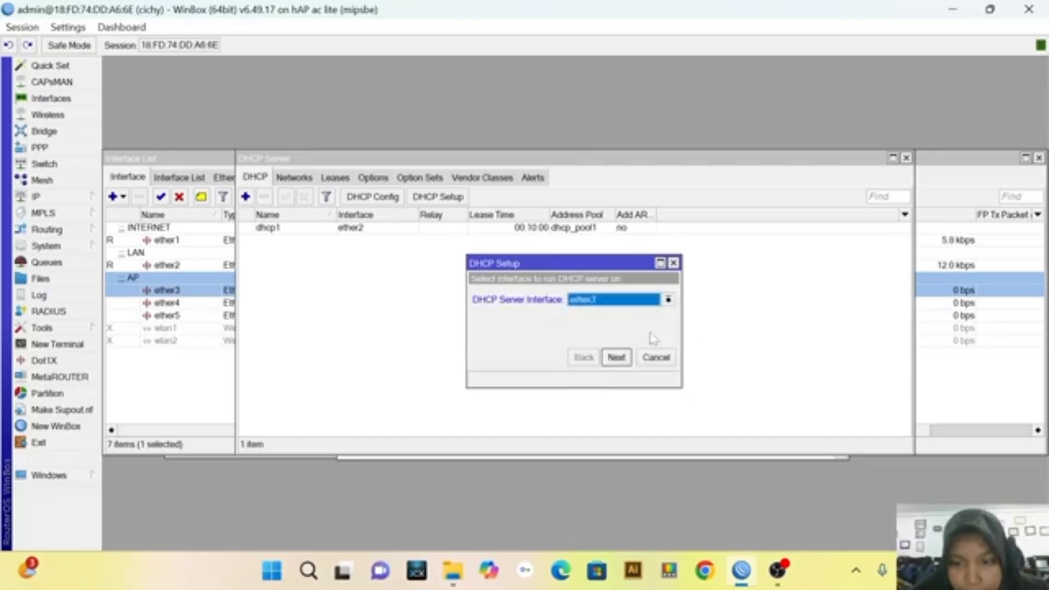
pyautogui.click(619, 363)
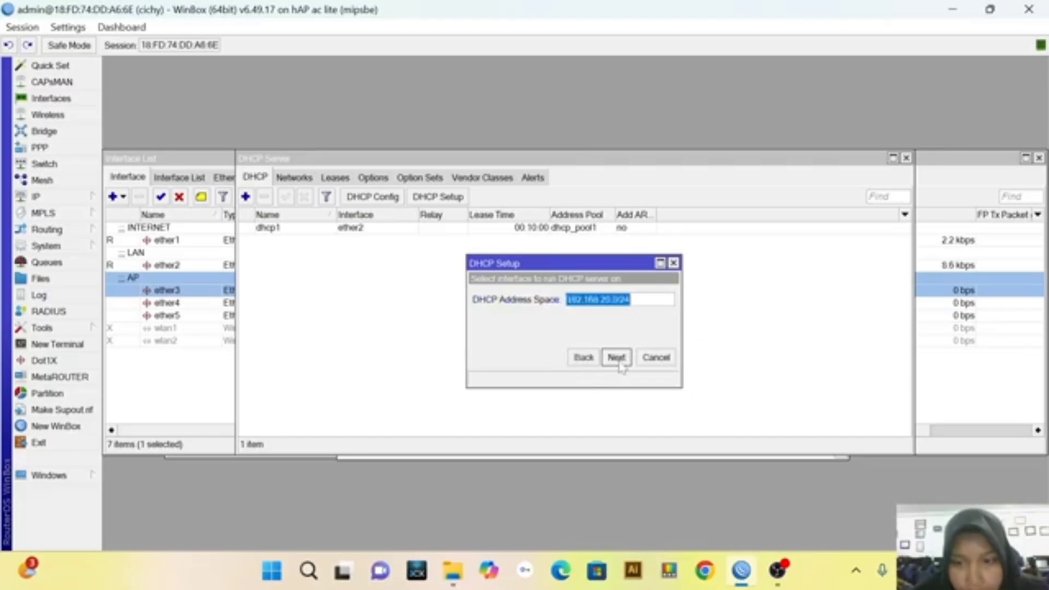
pyautogui.click(620, 363)
pyautogui.click(620, 363)
pyautogui.click(620, 363)
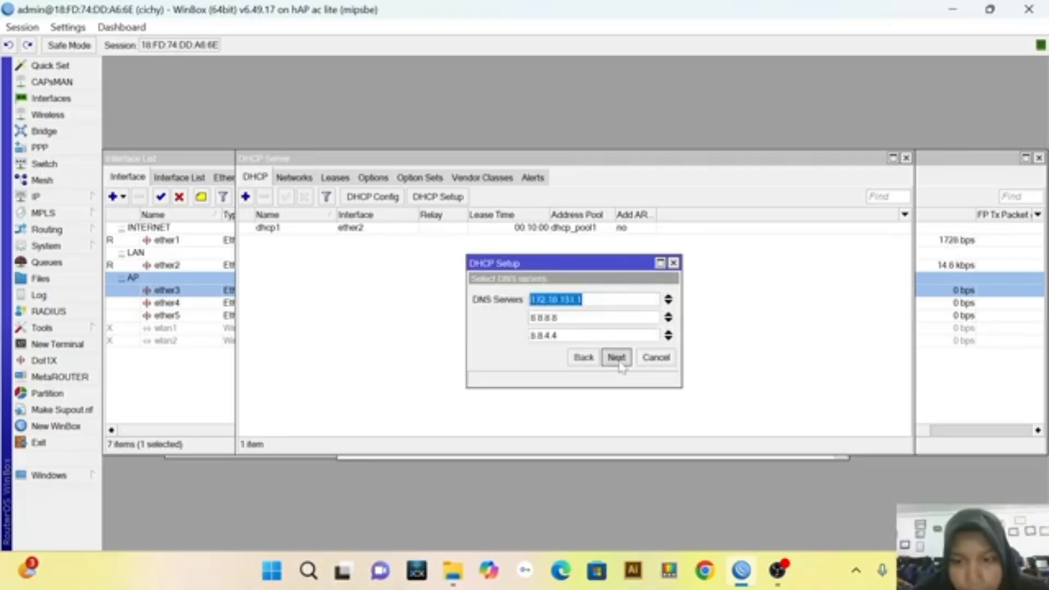
pyautogui.click(620, 363)
pyautogui.click(620, 363)
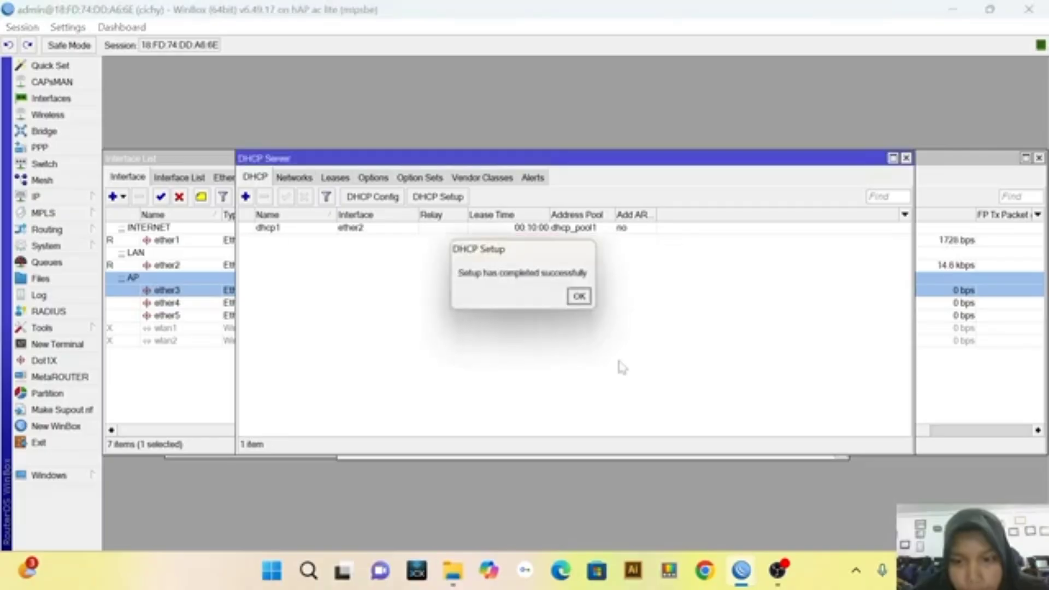
pyautogui.click(581, 297)
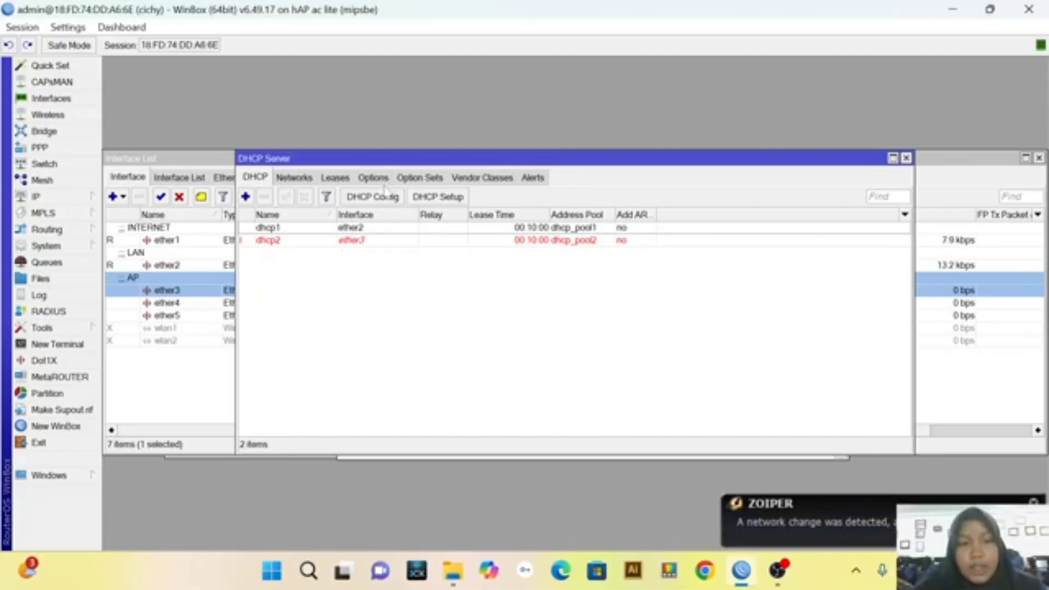
pyautogui.press('shift')
pyautogui.press('shift')
pyautogui.press('shift')
pyautogui.press('shift')
pyautogui.press('shift')
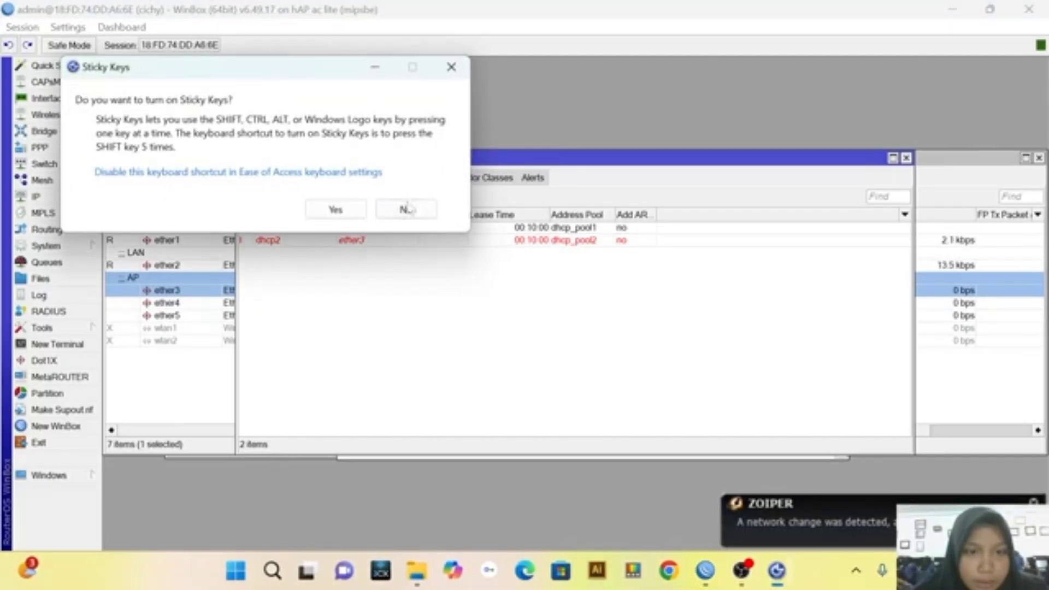
pyautogui.click(451, 67)
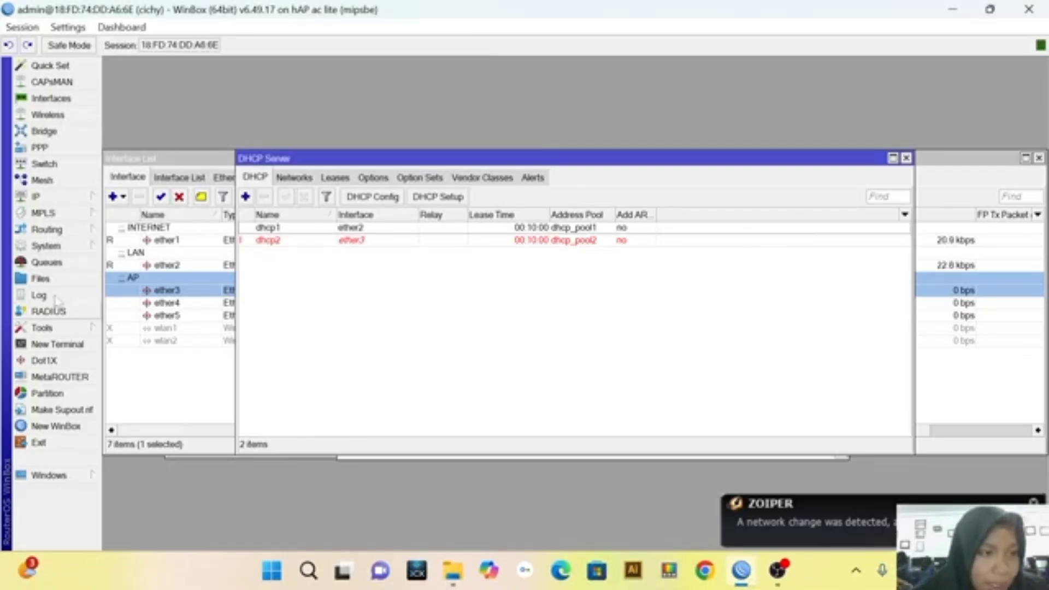
# Start the Hotspot Setup wizard and choose ether3 as the HotSpot interface
pyautogui.click(49, 197)
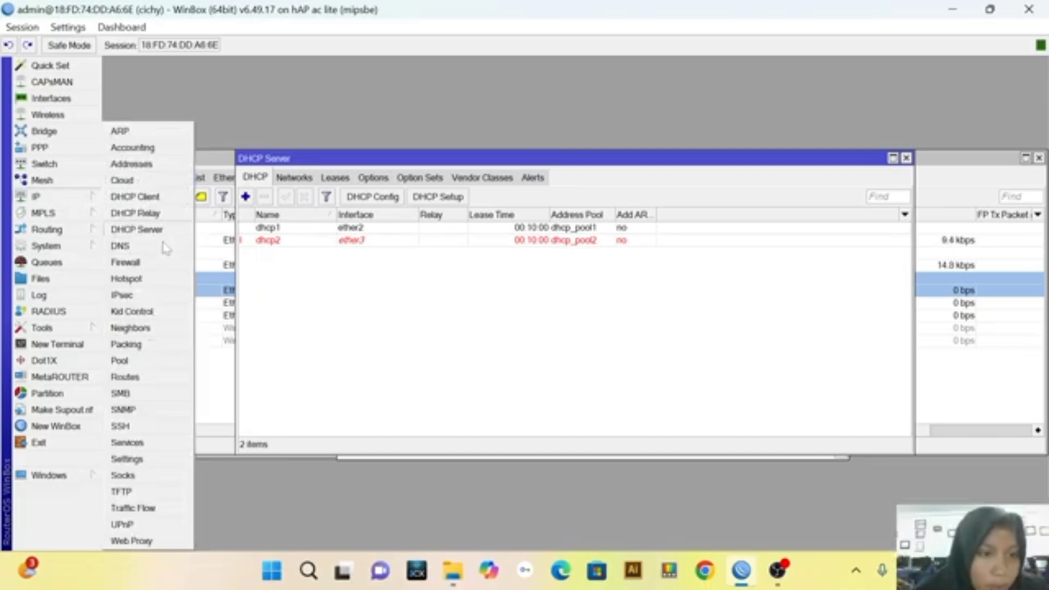
pyautogui.click(168, 284)
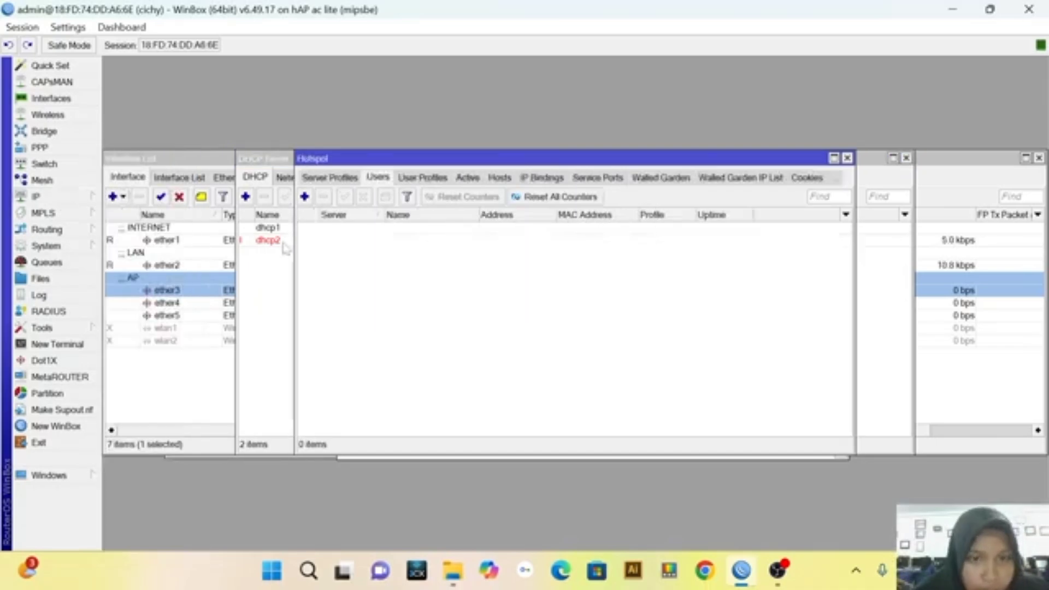
pyautogui.click(340, 178)
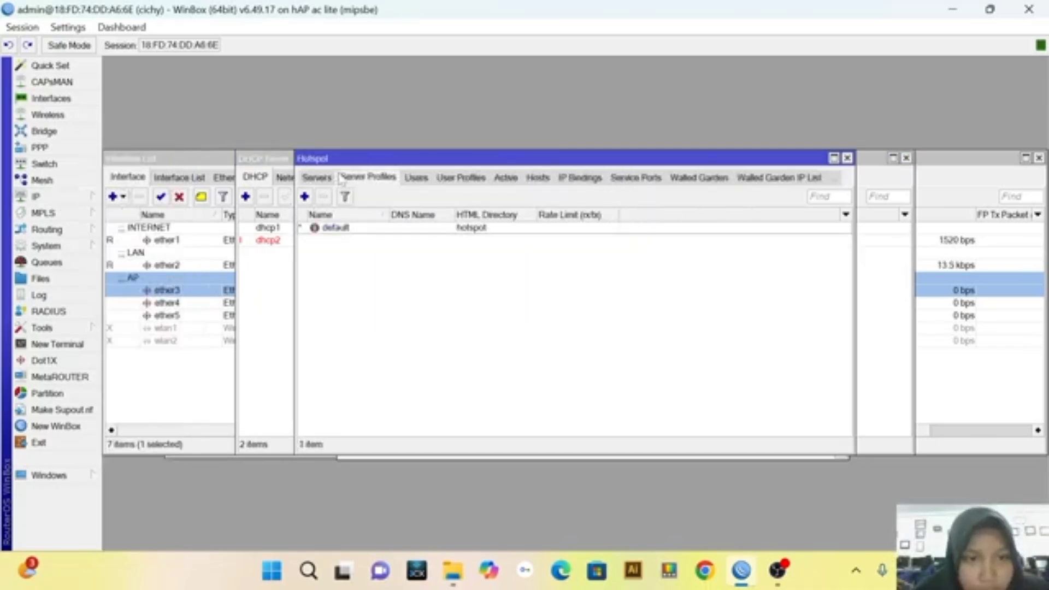
pyautogui.click(328, 179)
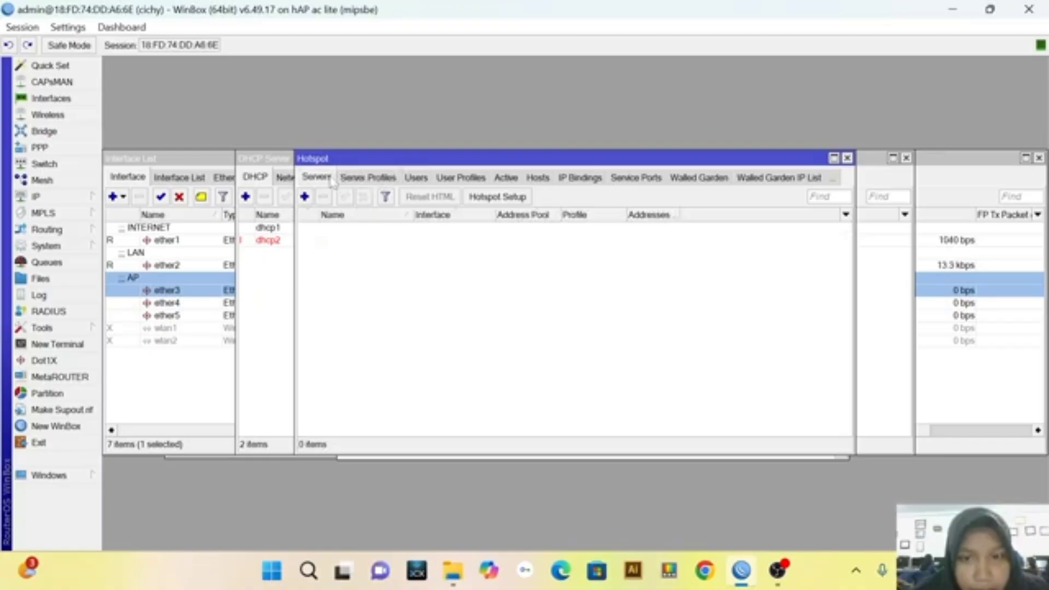
pyautogui.click(484, 202)
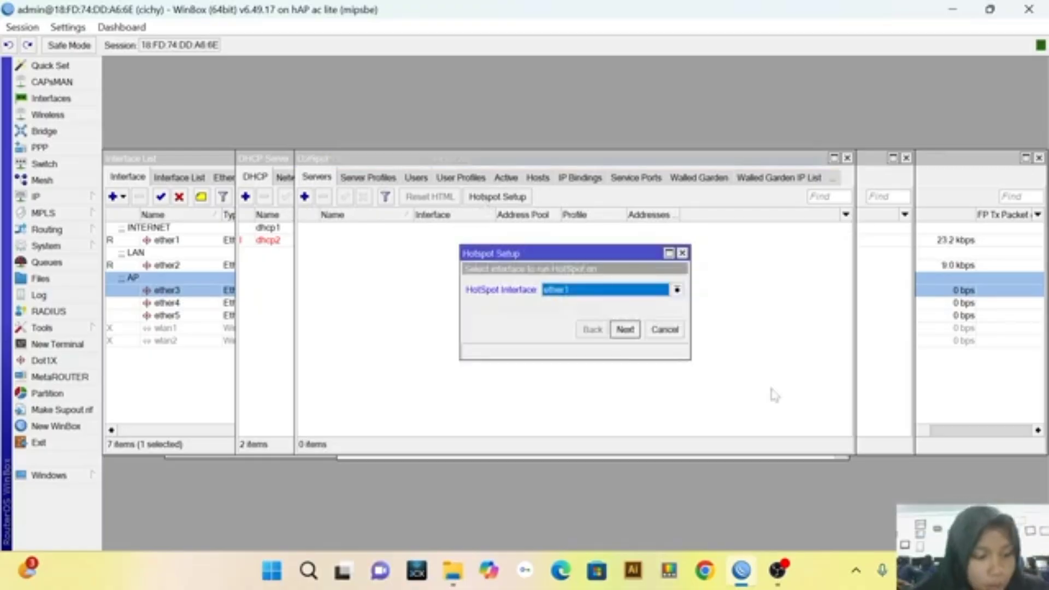
pyautogui.click(677, 290)
pyautogui.click(557, 325)
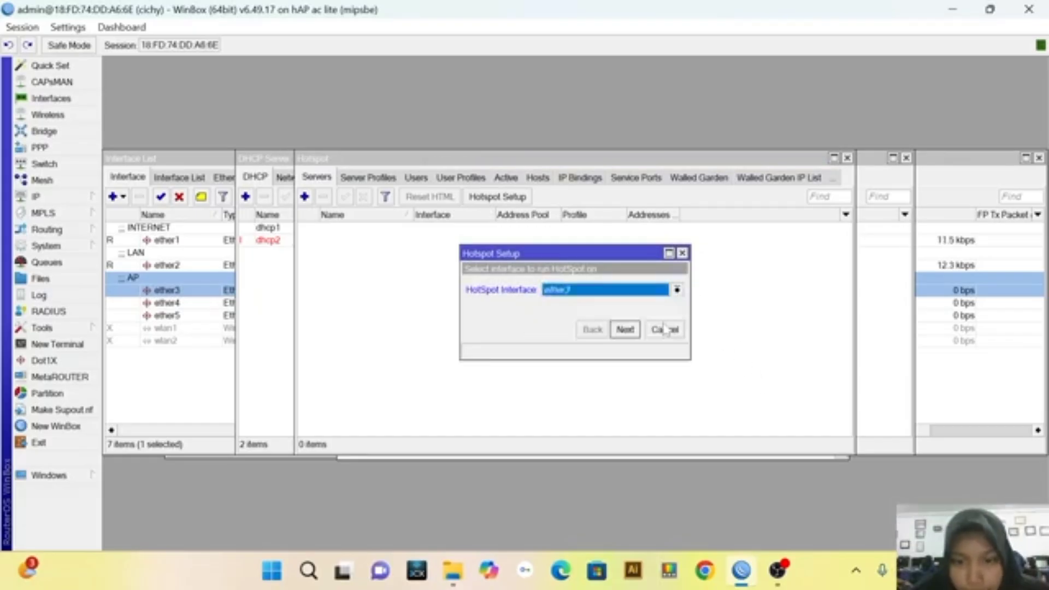
# Accept the hotspot's proposed local address, address pool and DNS servers, with certificate none and SMTP server 0.0.0.0
pyautogui.click(625, 329)
pyautogui.click(626, 331)
pyautogui.click(626, 330)
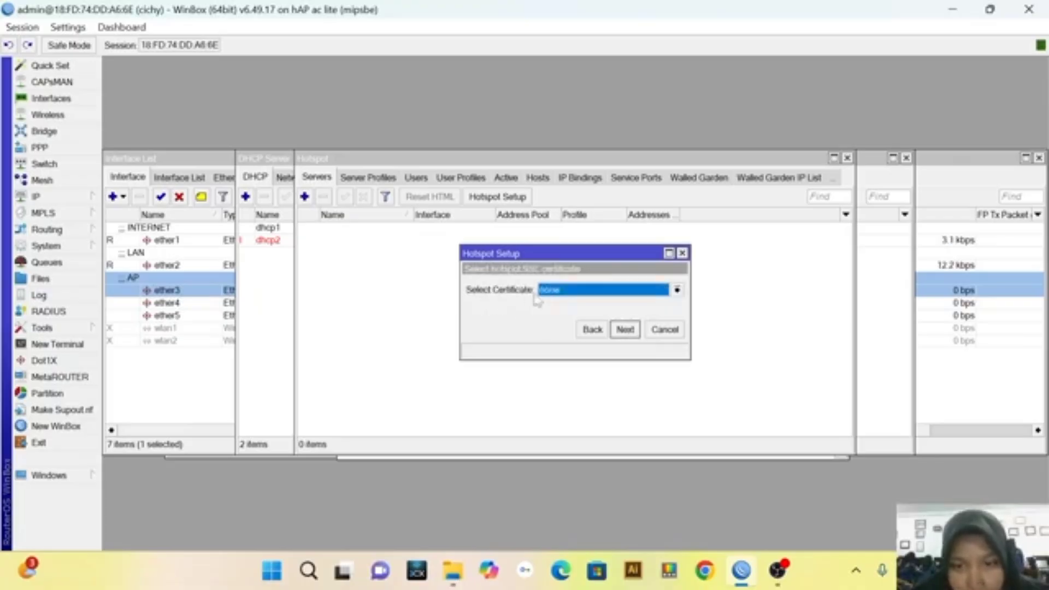
pyautogui.click(624, 330)
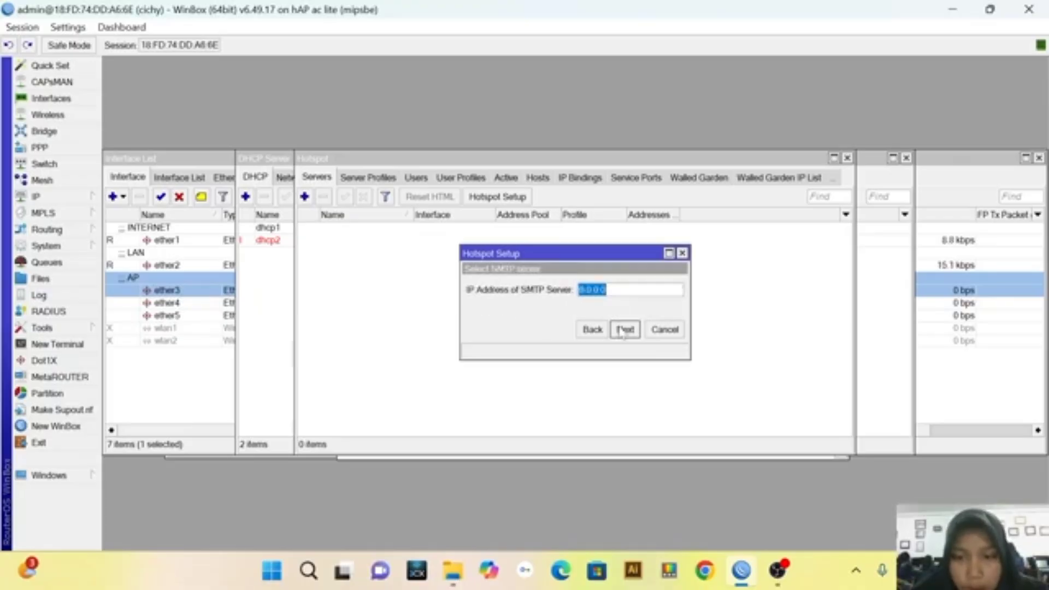
pyautogui.click(625, 330)
pyautogui.click(624, 330)
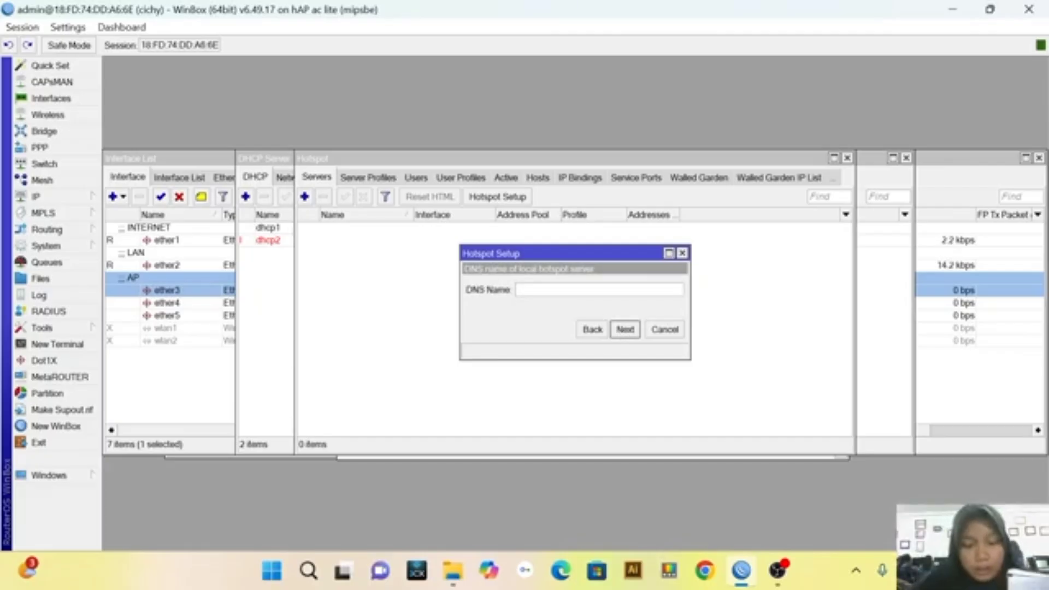
# Set the local hotspot server's DNS name to cichy.net and continue to the local user settings
pyautogui.write('Ci')
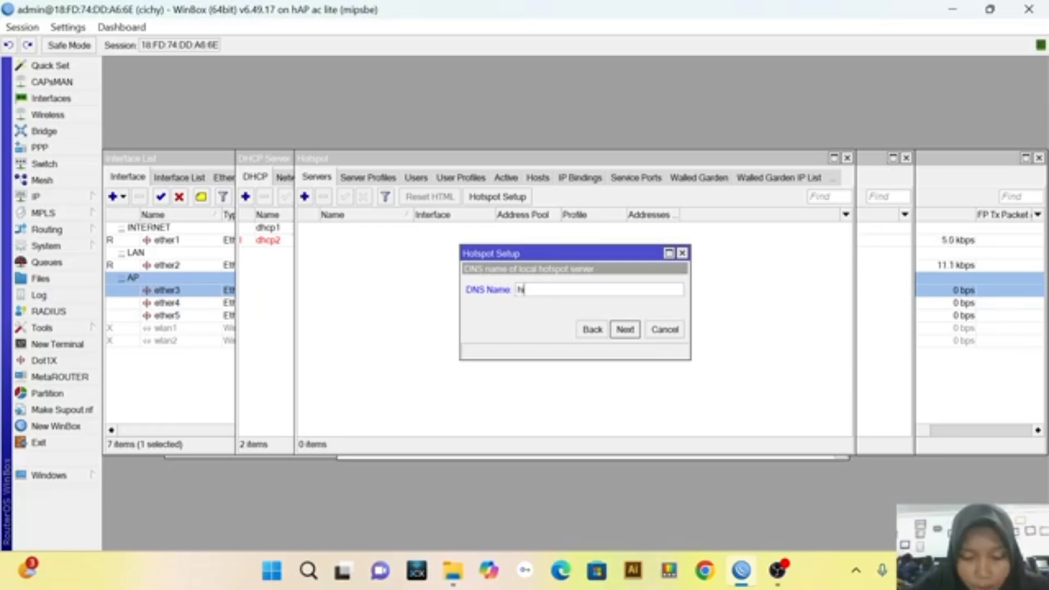
pyautogui.write('c')
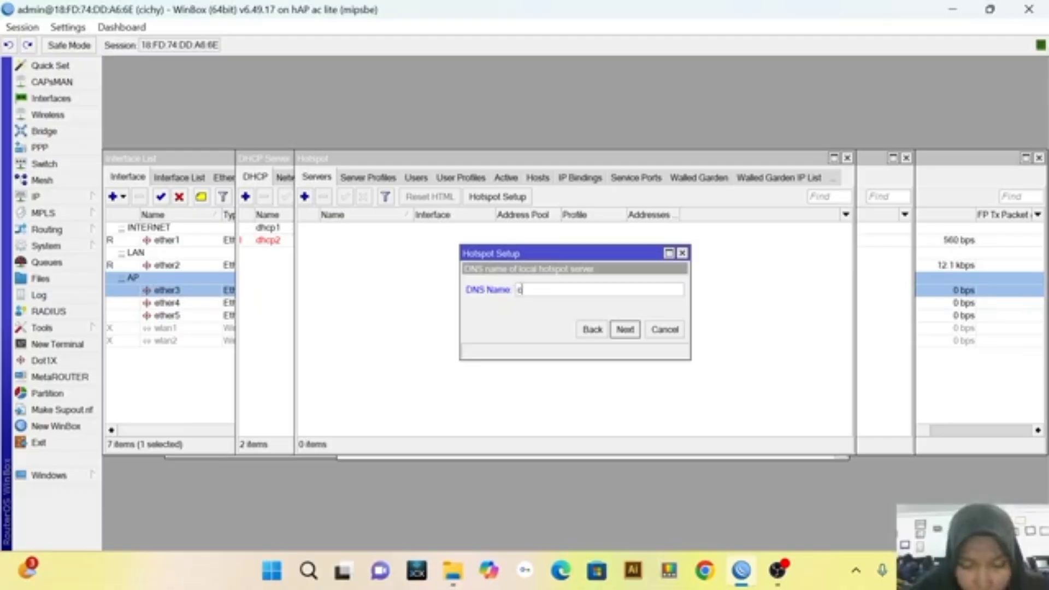
pyautogui.write('ichy.net')
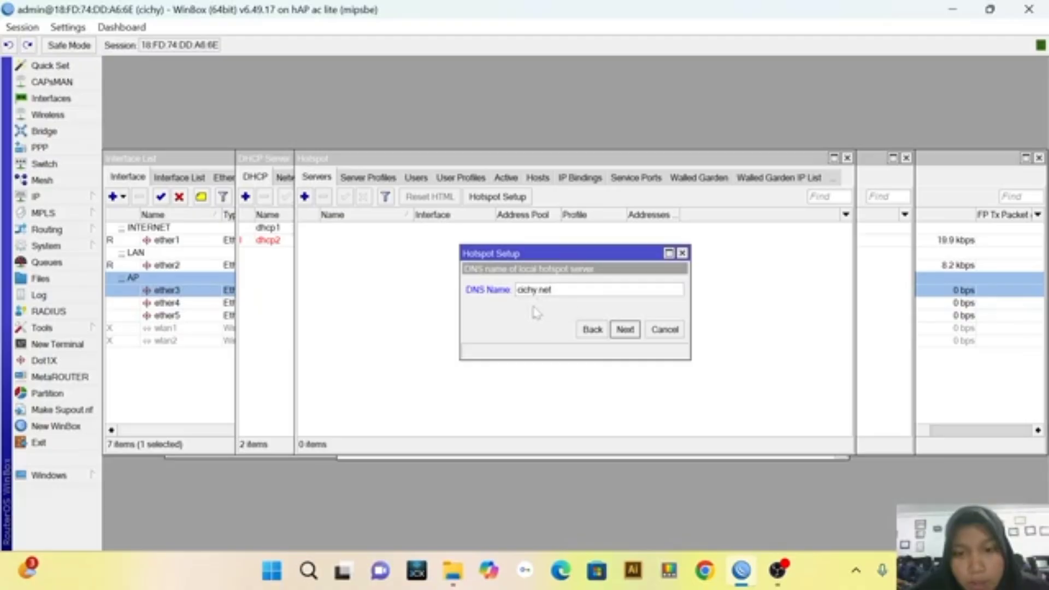
pyautogui.click(626, 330)
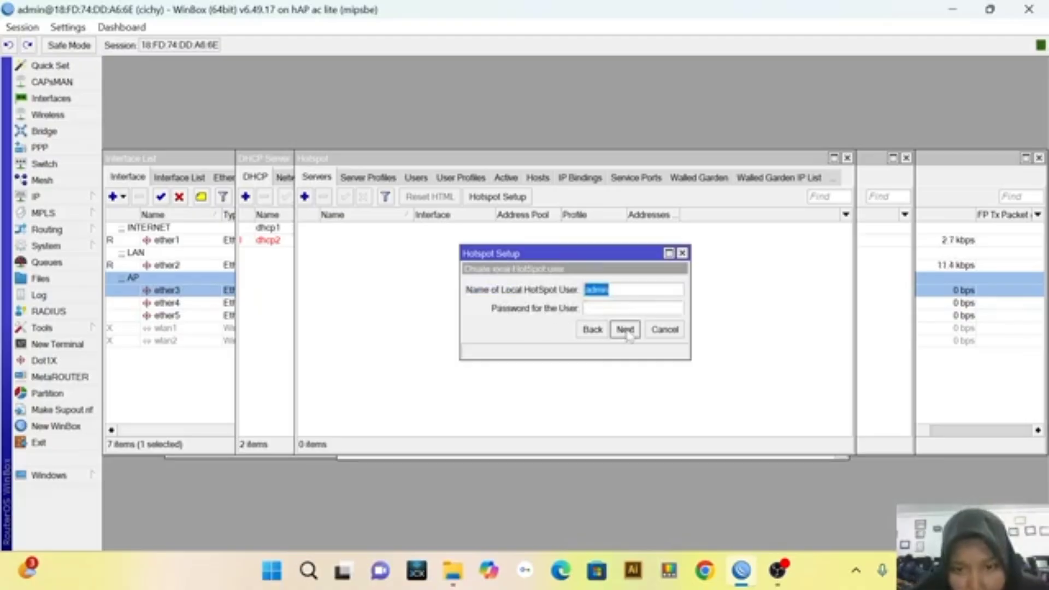
# Enter the password for the local HotSpot user admin and finish the hotspot setup
pyautogui.click(626, 309)
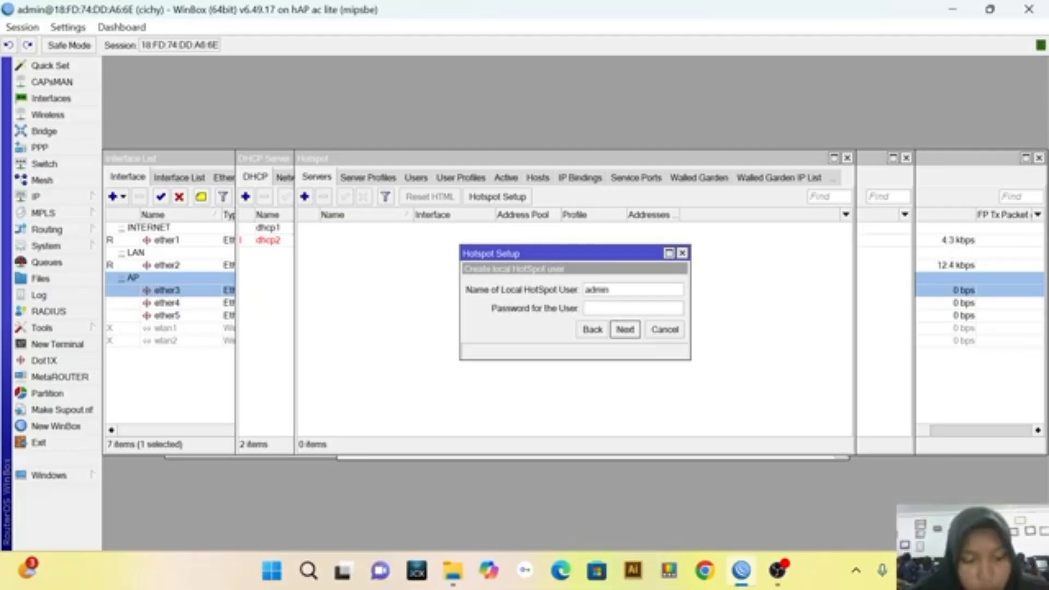
pyautogui.write('1')
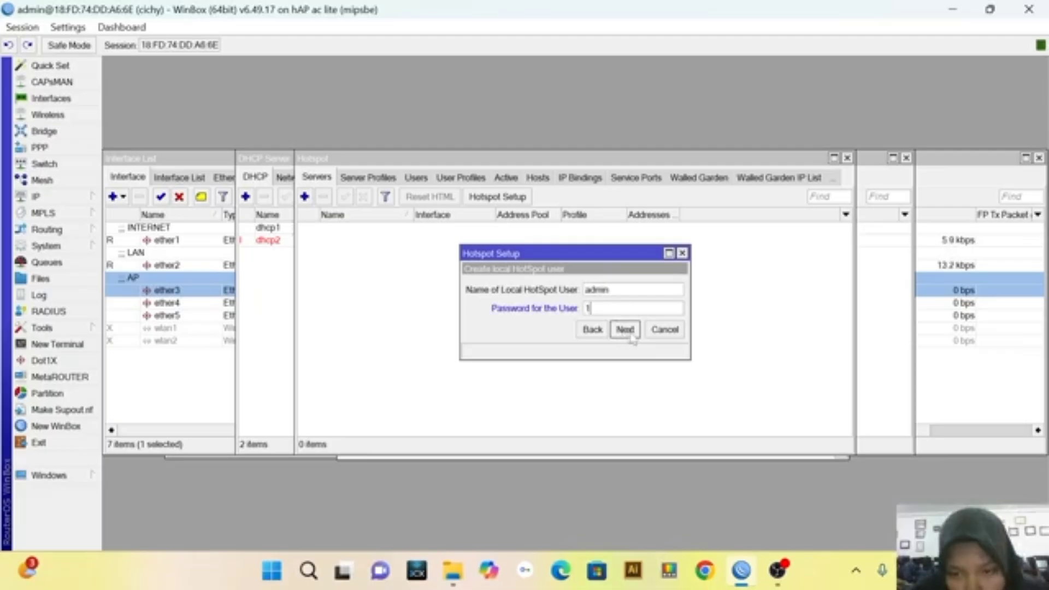
pyautogui.click(628, 333)
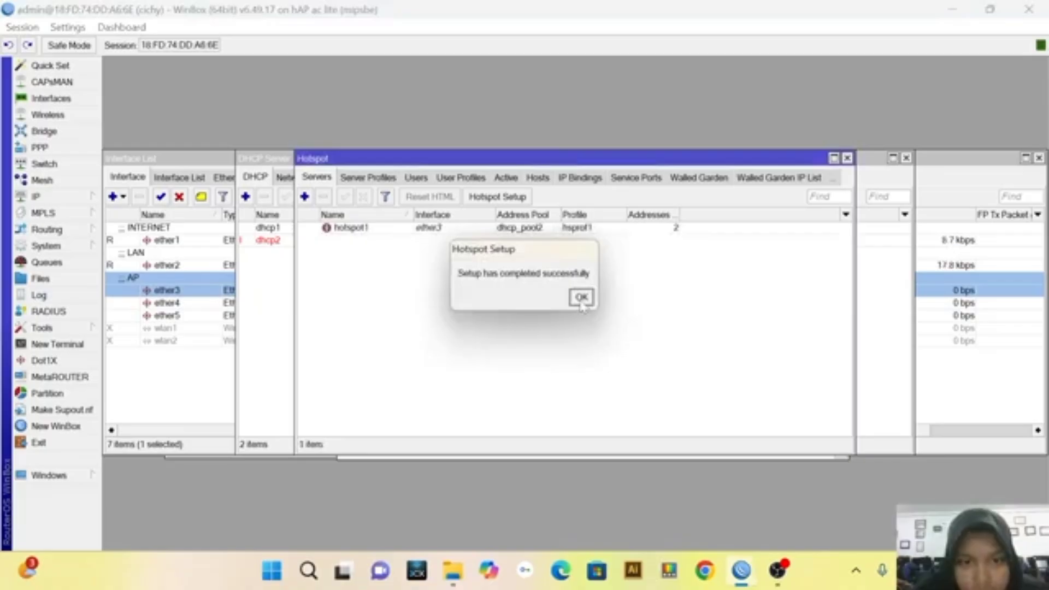
pyautogui.click(581, 299)
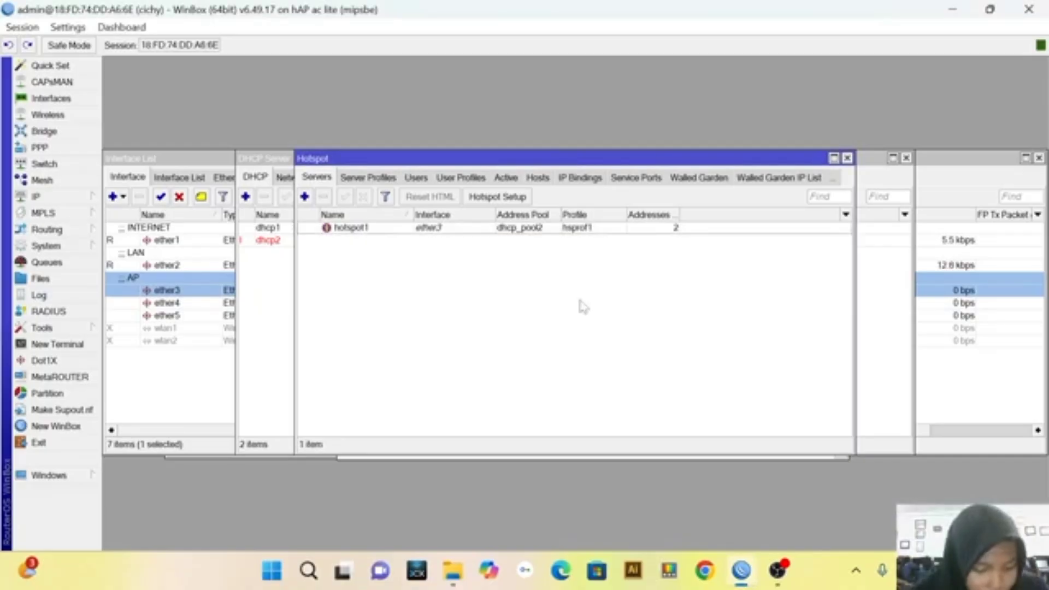
# Enable Use RADIUS in the hsprof1 hotspot server profile and save the profile
pyautogui.click(386, 180)
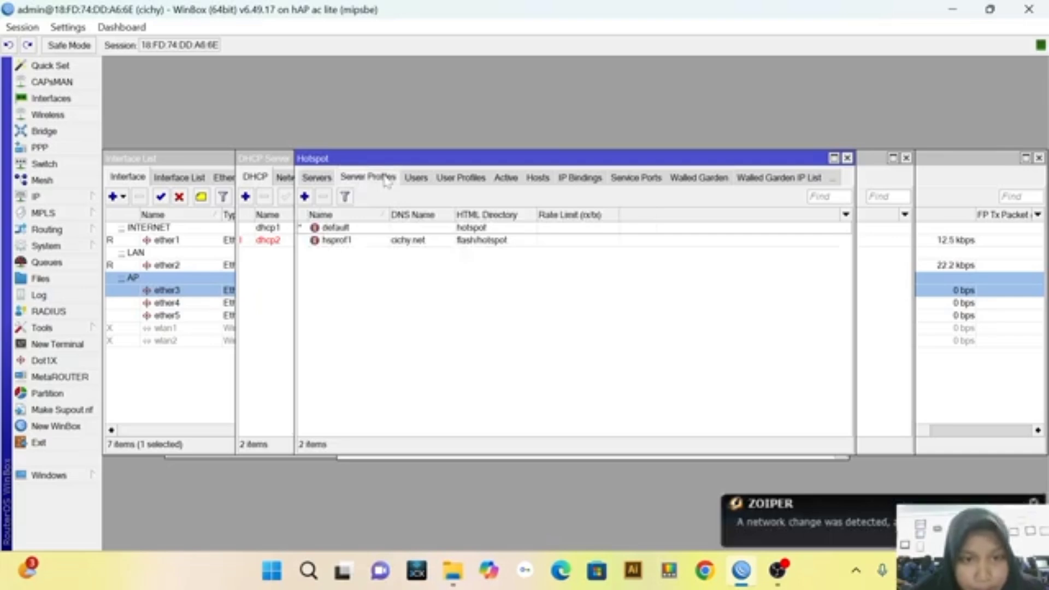
pyautogui.doubleClick(401, 243)
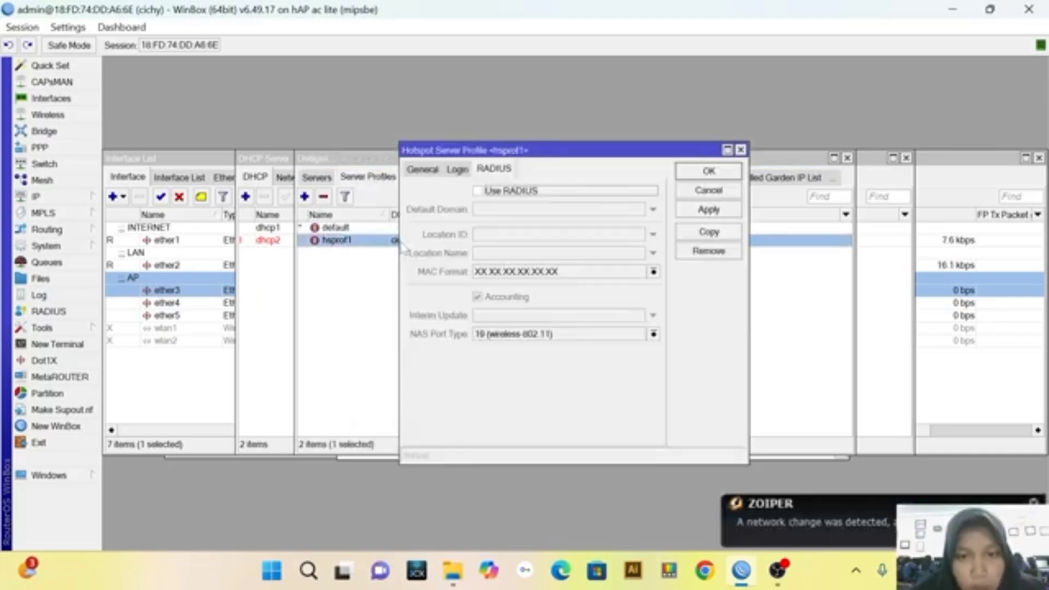
pyautogui.click(477, 191)
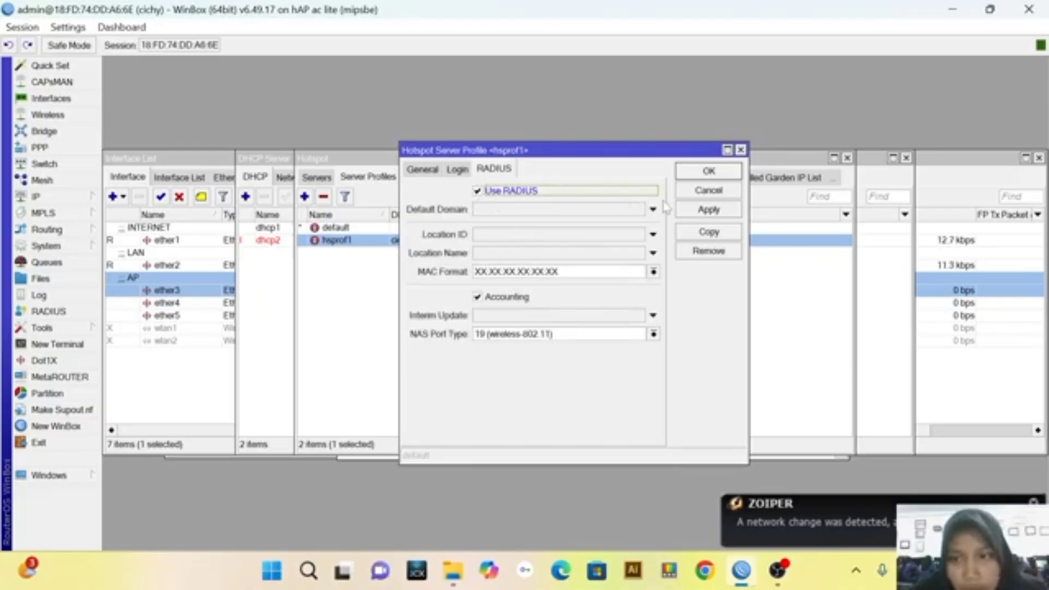
pyautogui.click(695, 210)
pyautogui.click(700, 173)
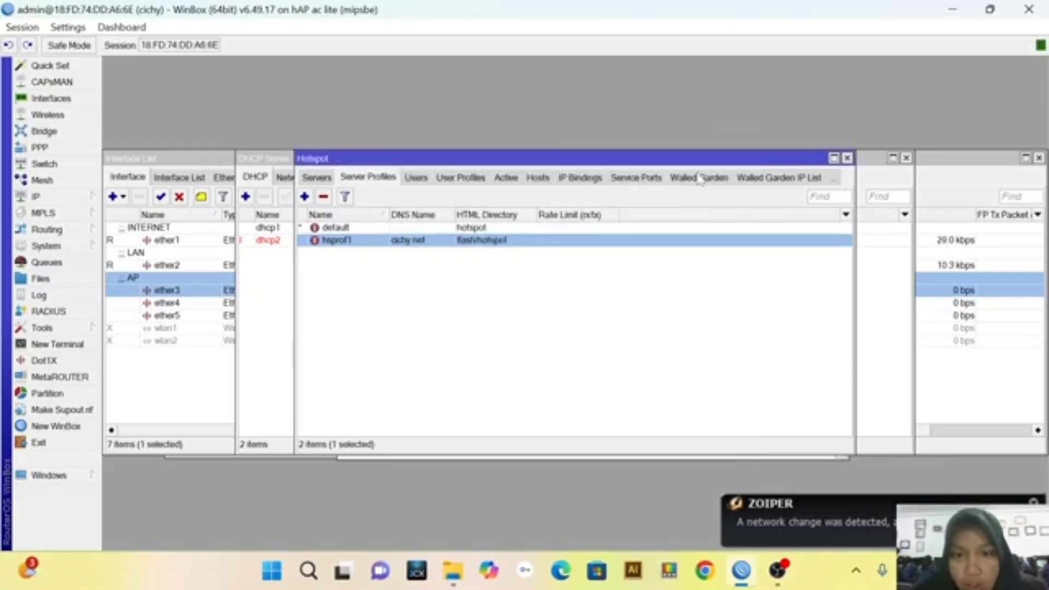
# Add a hotspot user named cichy on server all with the default profile, enter the user's password, and save it
pyautogui.click(415, 178)
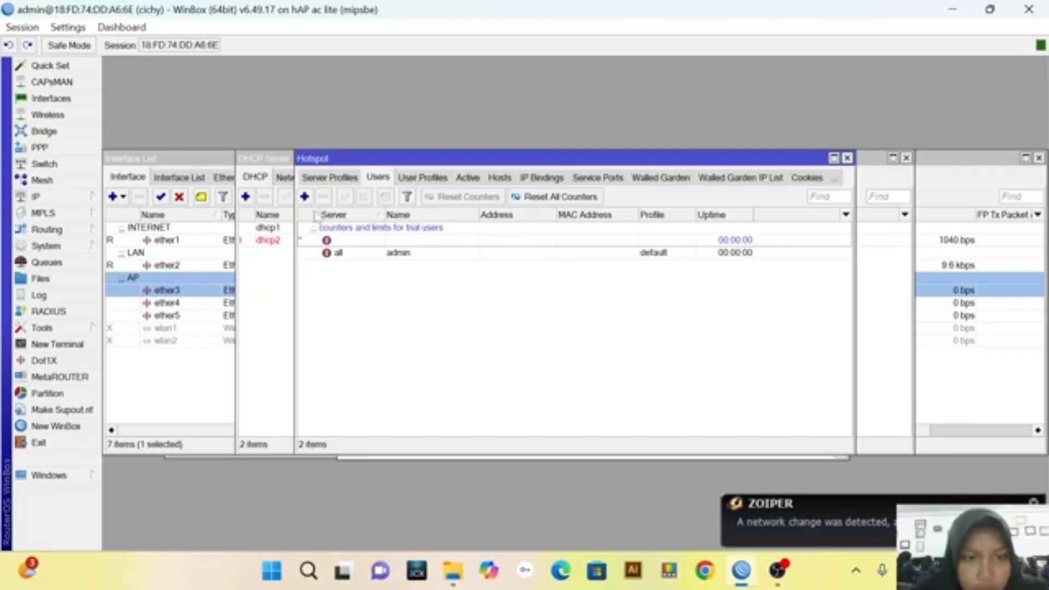
pyautogui.click(304, 196)
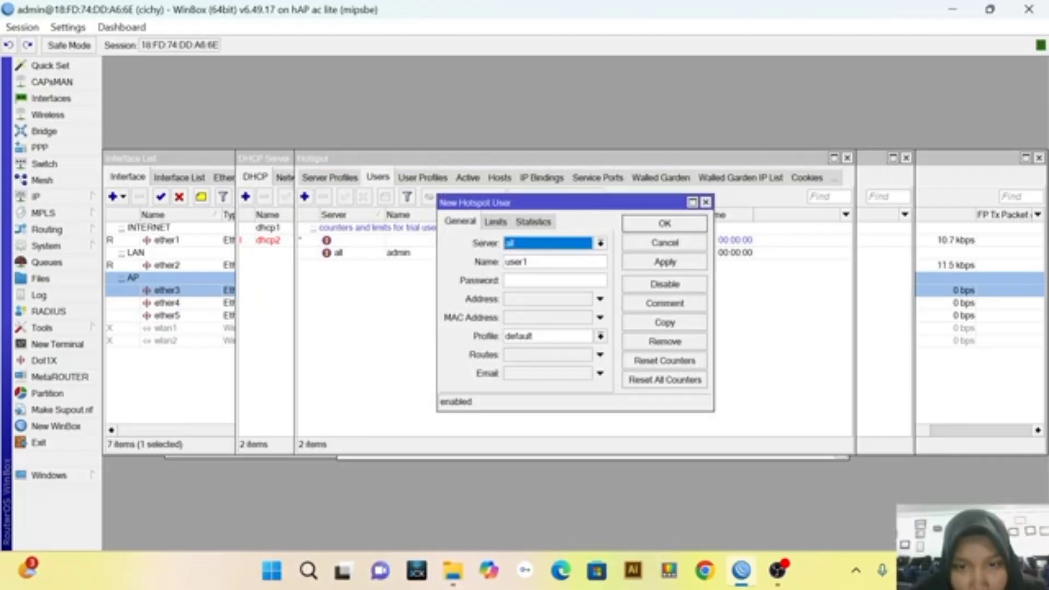
pyautogui.click(529, 263)
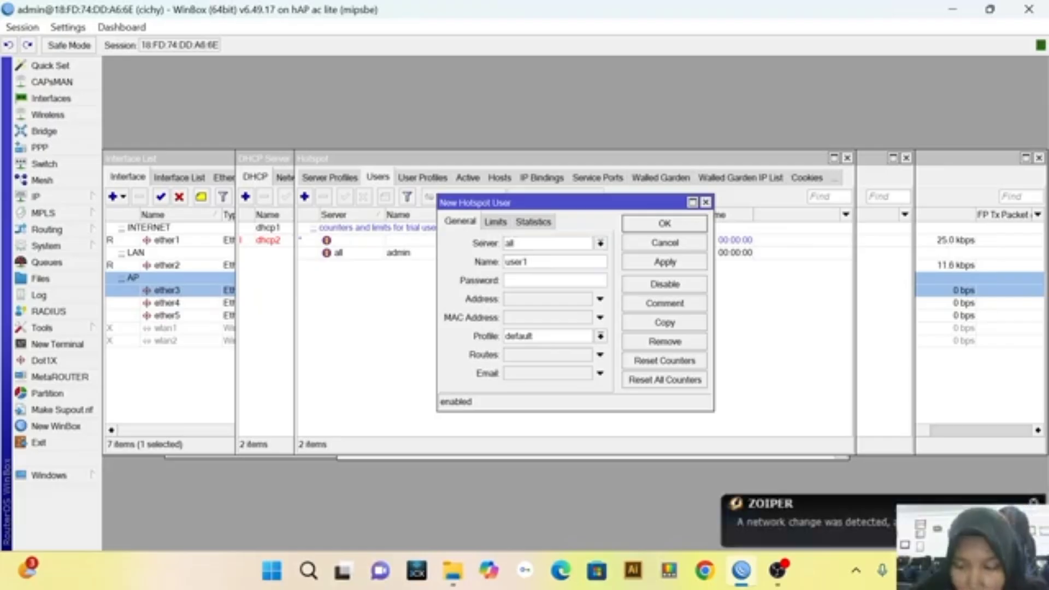
pyautogui.press('BackSpace')
pyautogui.press('BackSpace')
pyautogui.press('BackSpace')
pyautogui.press('BackSpace')
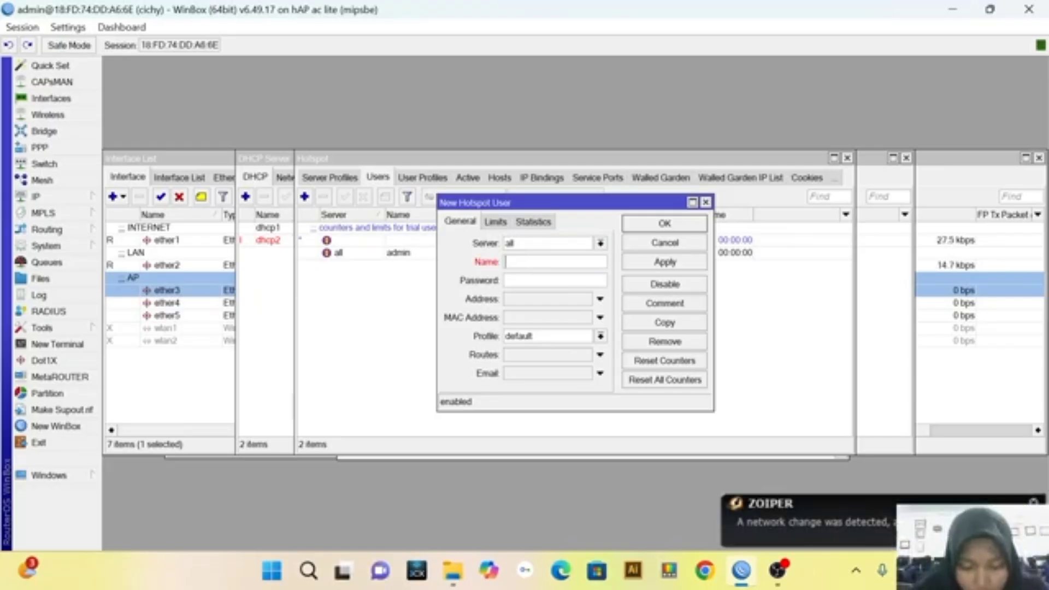
pyautogui.write('cichy')
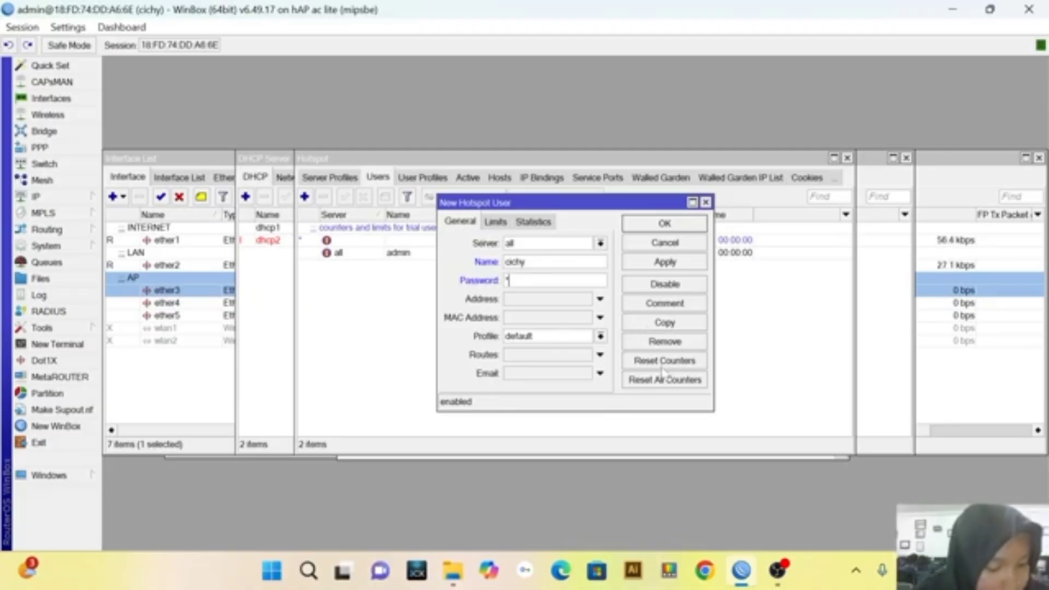
pyautogui.click(665, 263)
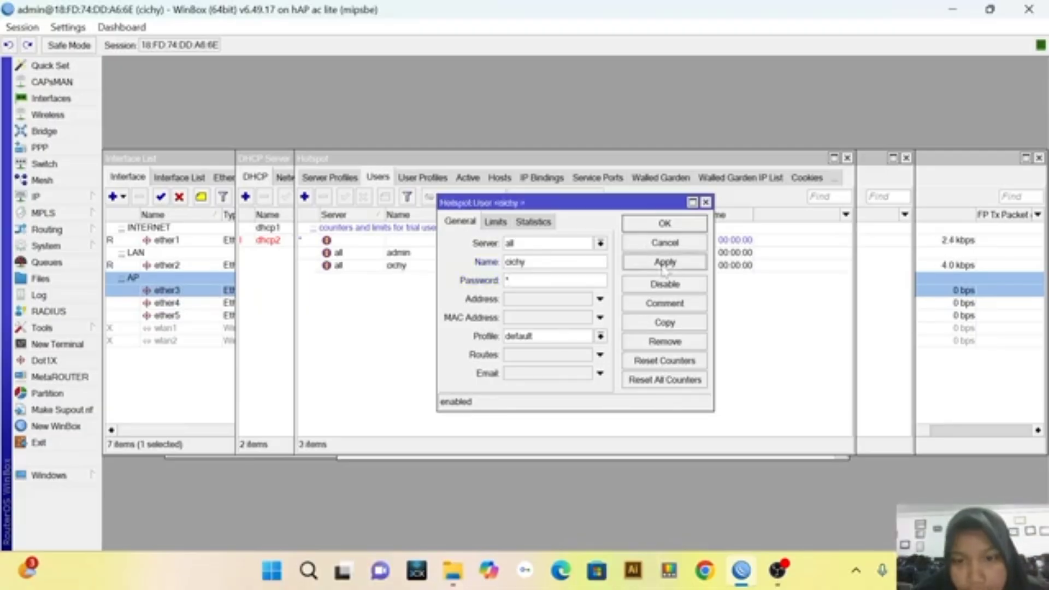
pyautogui.click(665, 225)
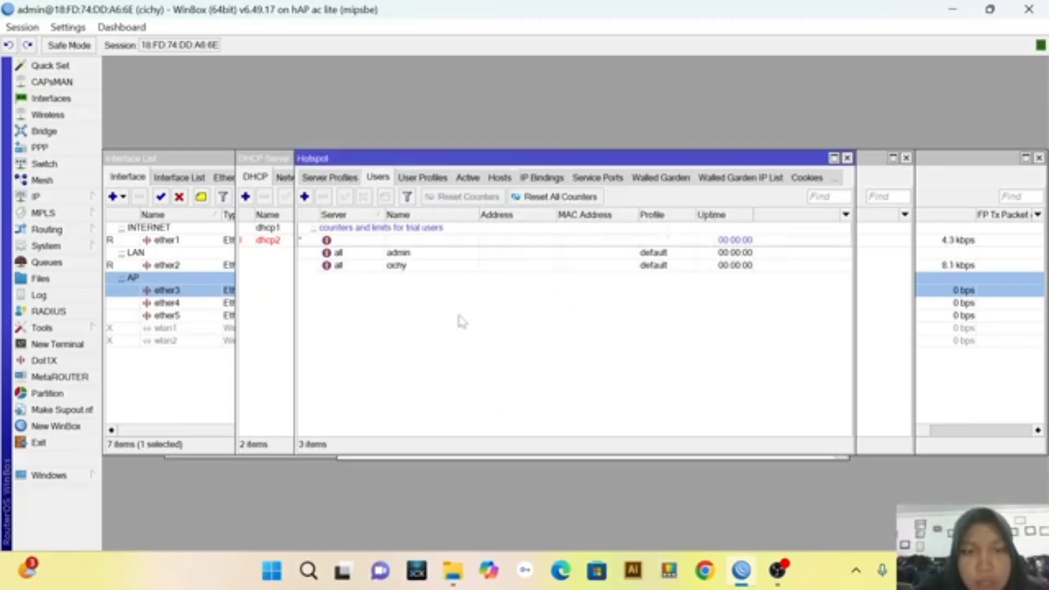
# Enable Accept for incoming RADIUS requests and save the setting
pyautogui.click(86, 313)
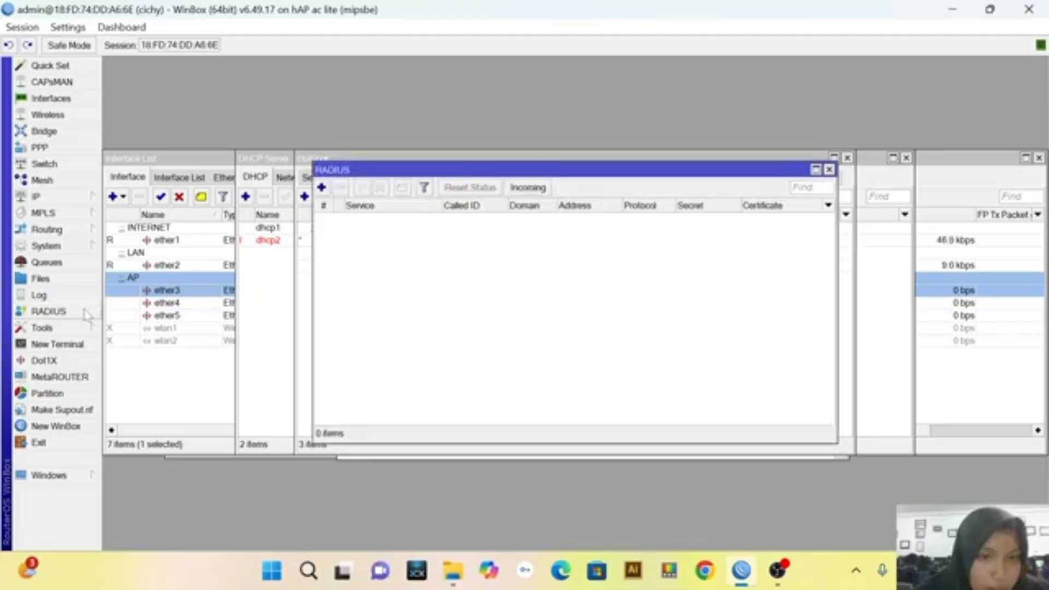
pyautogui.click(532, 188)
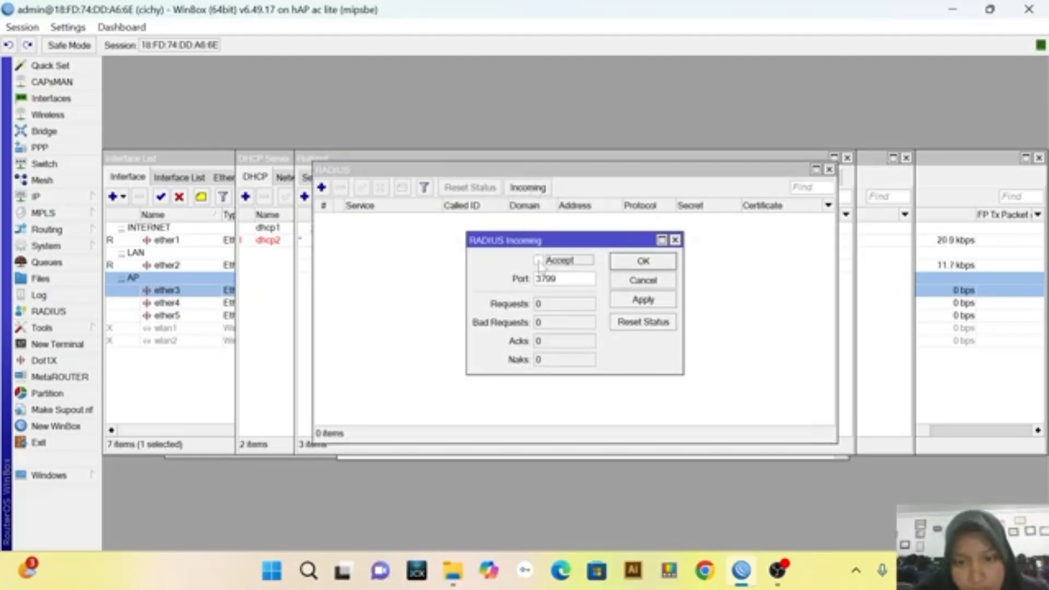
pyautogui.click(632, 301)
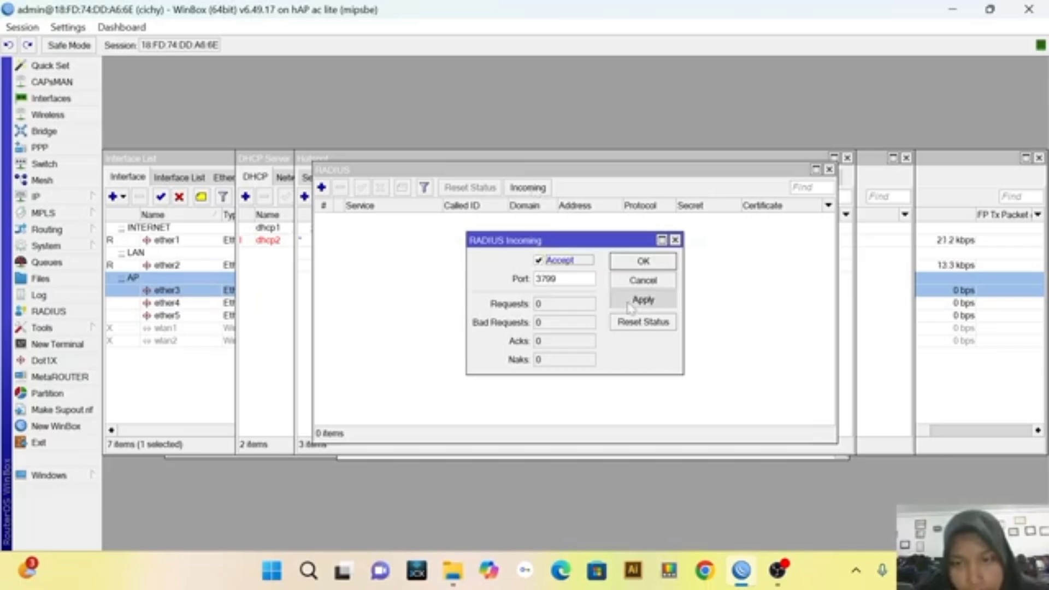
pyautogui.click(639, 262)
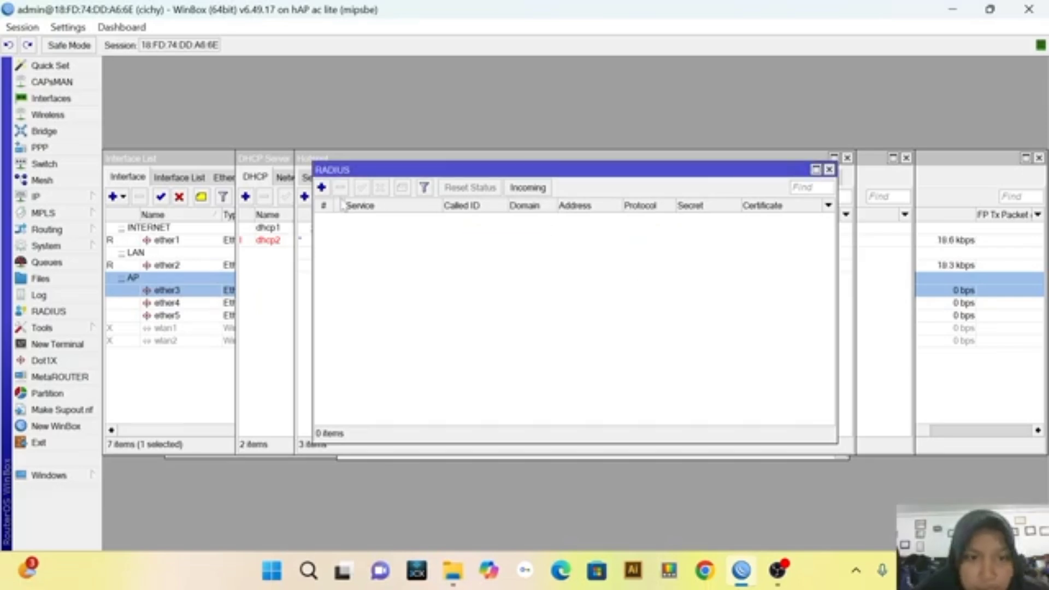
# Start a new RADIUS server entry for the login and hotspot services and clear its default address
pyautogui.click(321, 188)
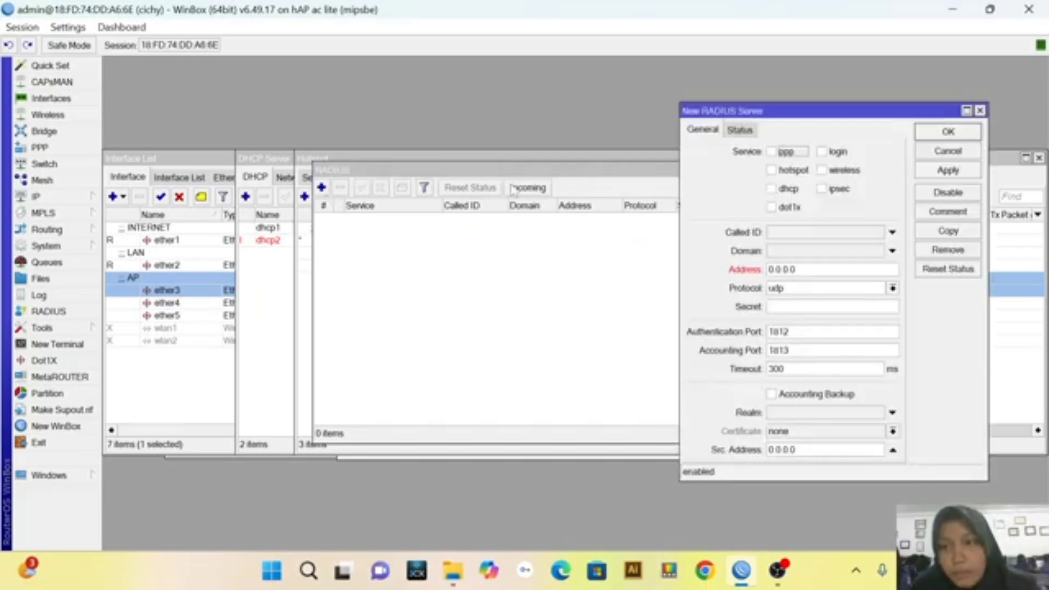
pyautogui.click(821, 152)
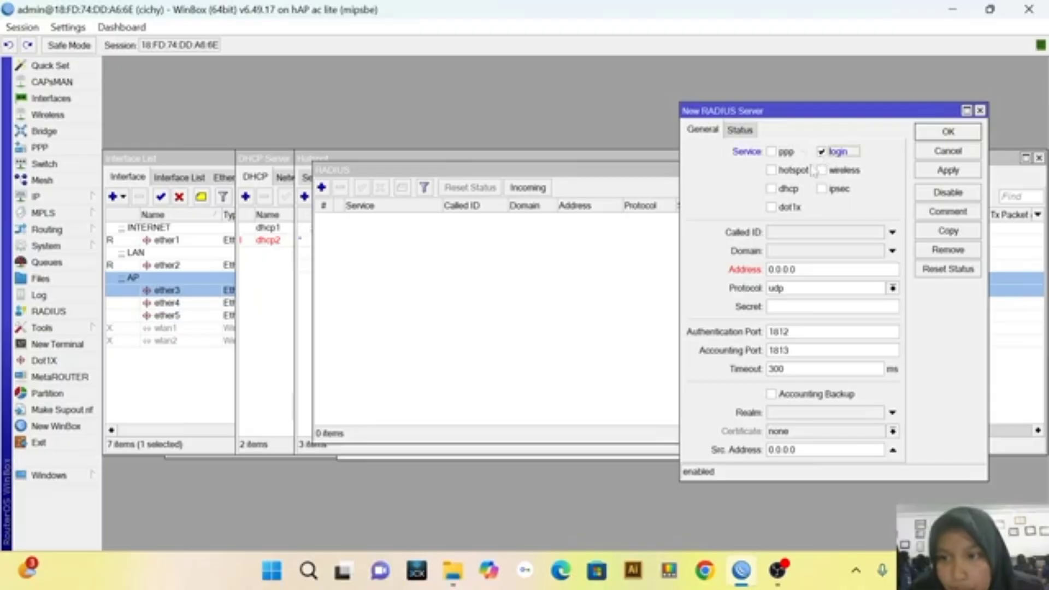
pyautogui.click(771, 172)
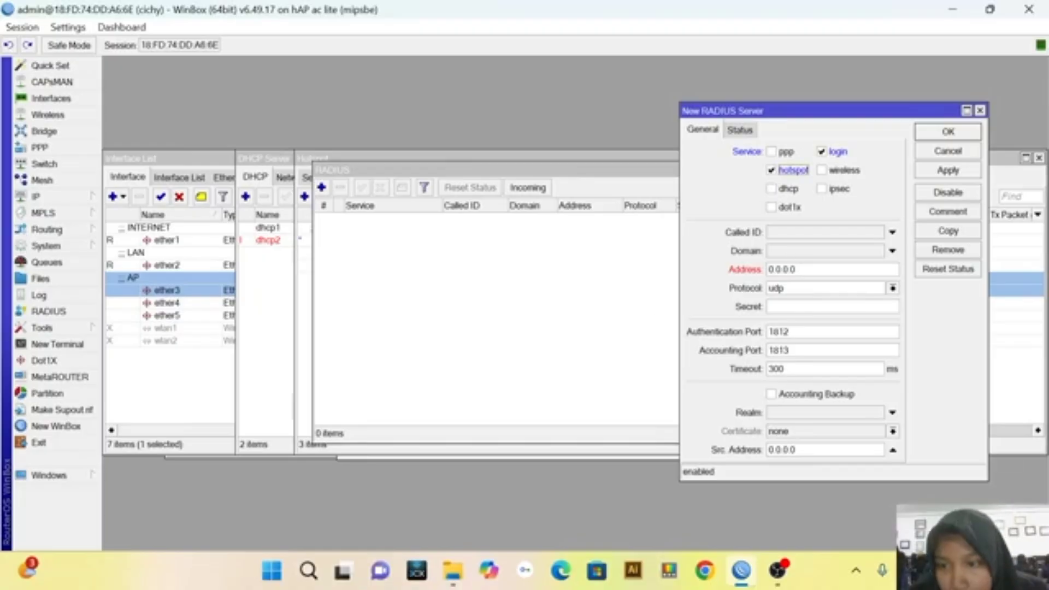
pyautogui.click(798, 270)
pyautogui.press('BackSpace')
pyautogui.press('BackSpace')
pyautogui.press('BackSpace')
pyautogui.press('BackSpace')
pyautogui.press('BackSpace')
pyautogui.press('BackSpace')
pyautogui.press('BackSpace')
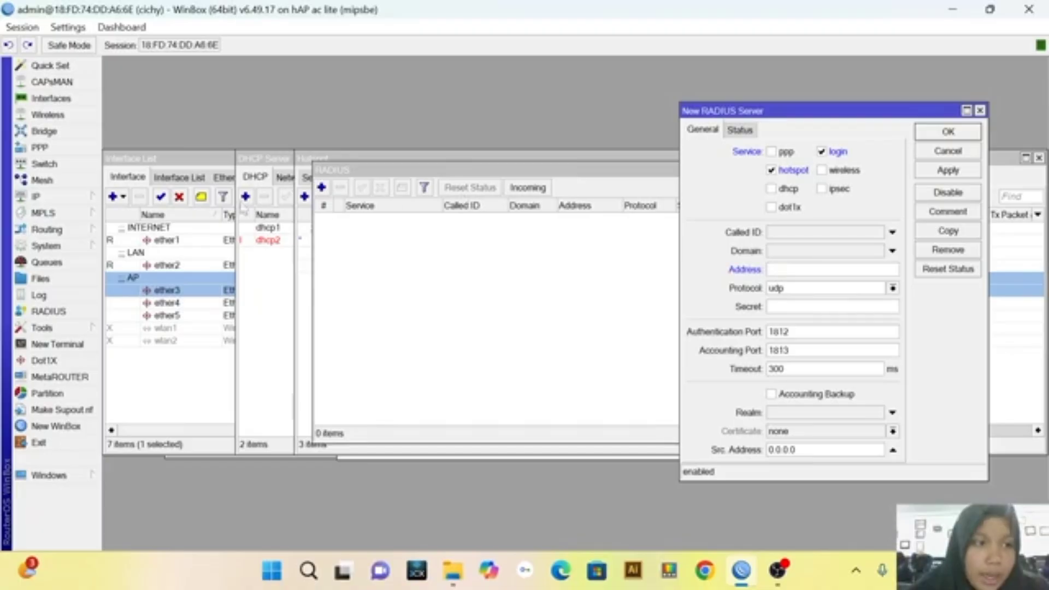
# Look up the gateway address in the status details of the ether1 DHCP client, keeping the RADIUS server form visible
pyautogui.click(87, 197)
pyautogui.click(135, 199)
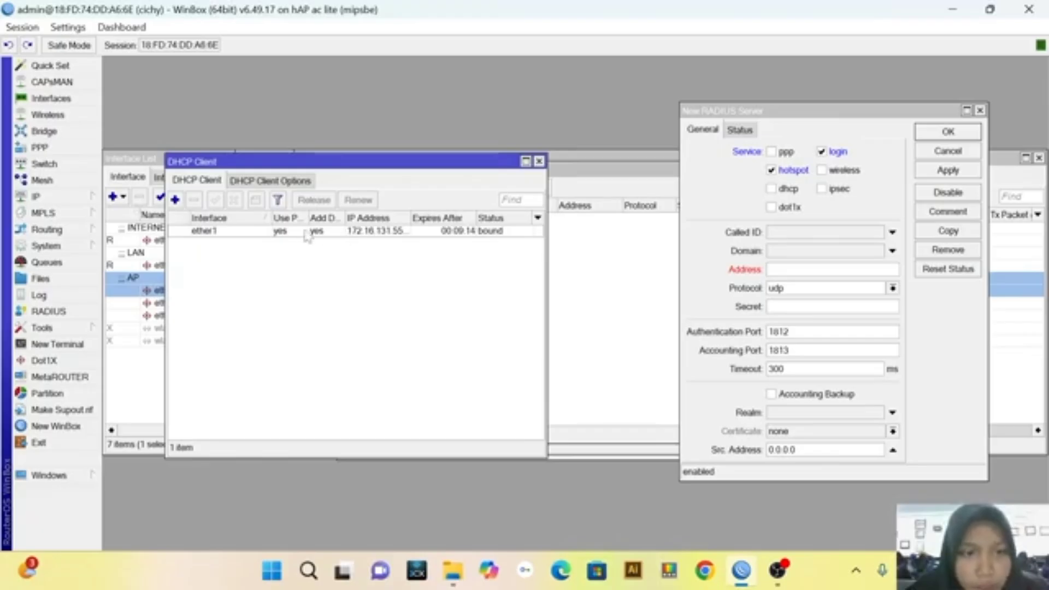
pyautogui.doubleClick(358, 232)
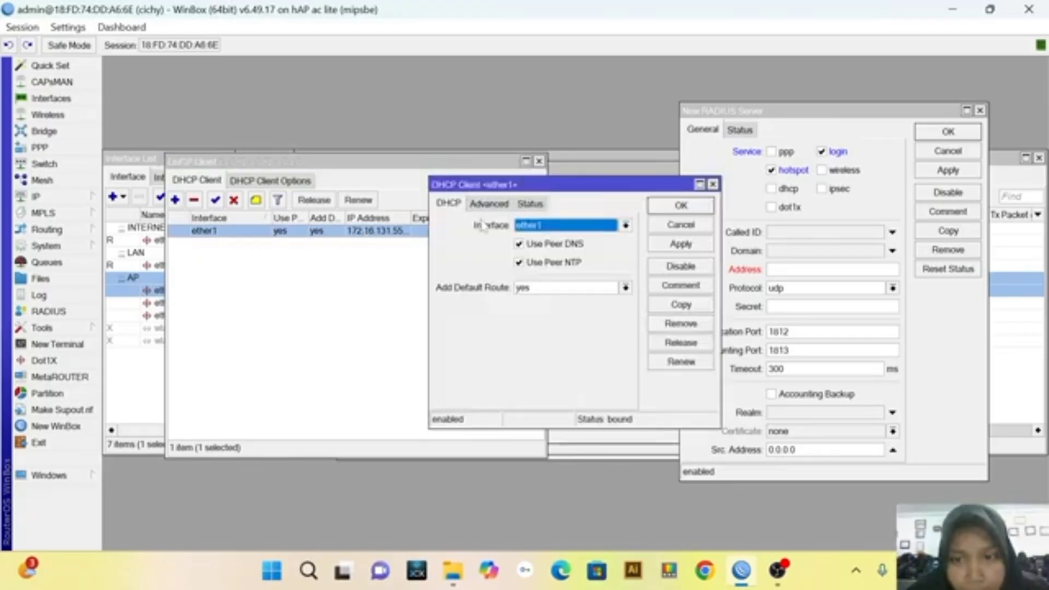
pyautogui.click(714, 184)
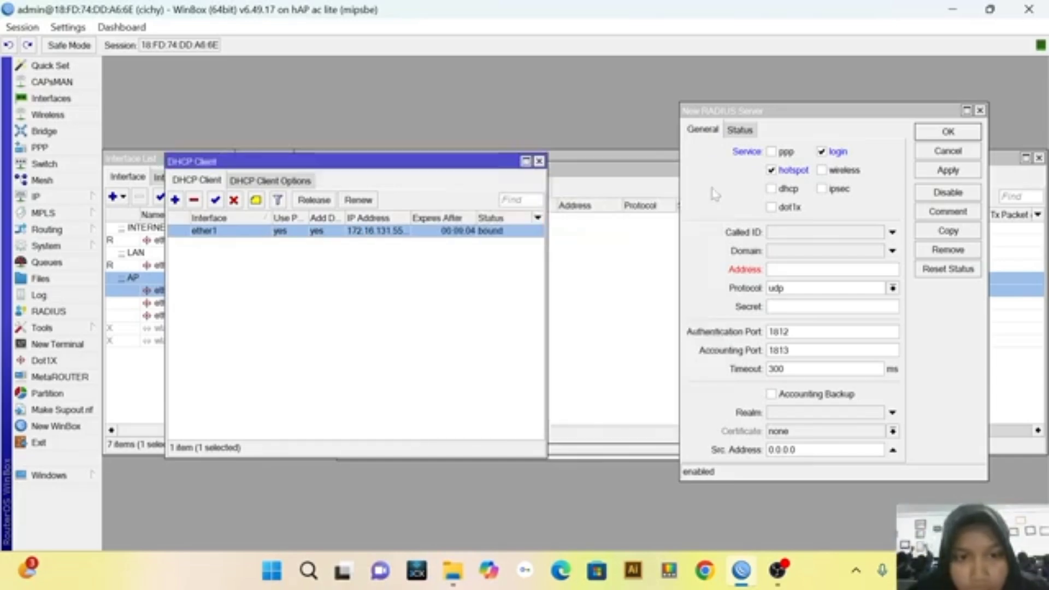
pyautogui.doubleClick(392, 233)
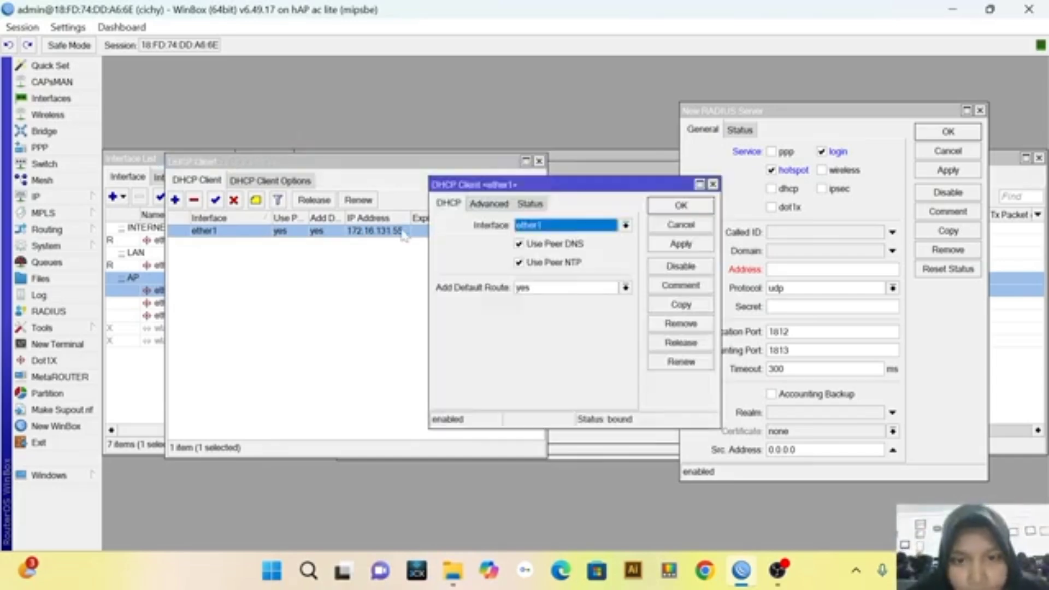
pyautogui.click(487, 205)
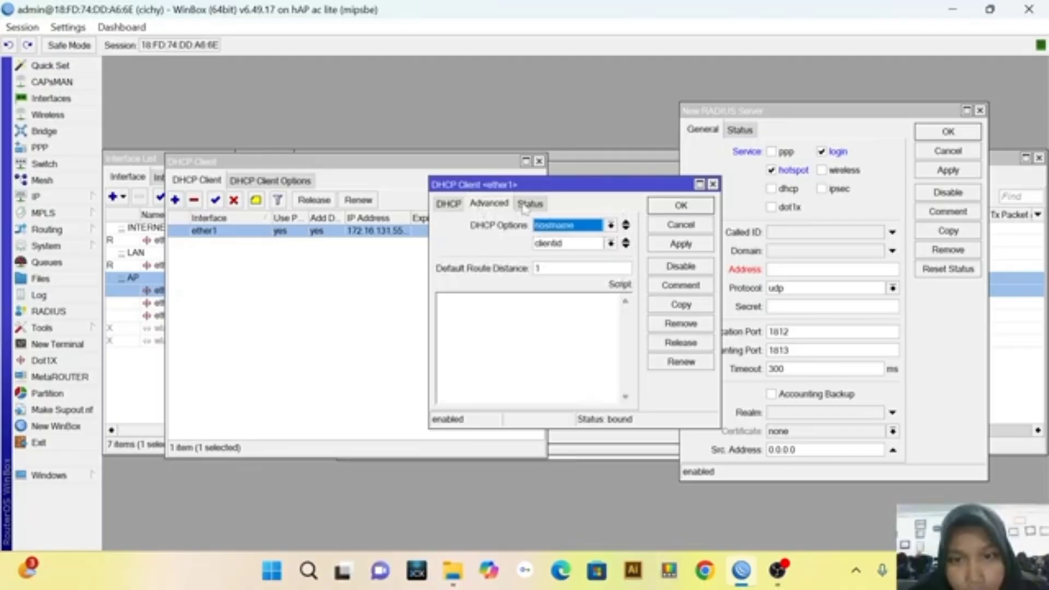
pyautogui.click(529, 204)
pyautogui.moveTo(586, 185); pyautogui.dragTo(517, 153)
# Set the RADIUS server's address to 172.16.131.1, enter the shared secret, and save the server entry
pyautogui.click(770, 270)
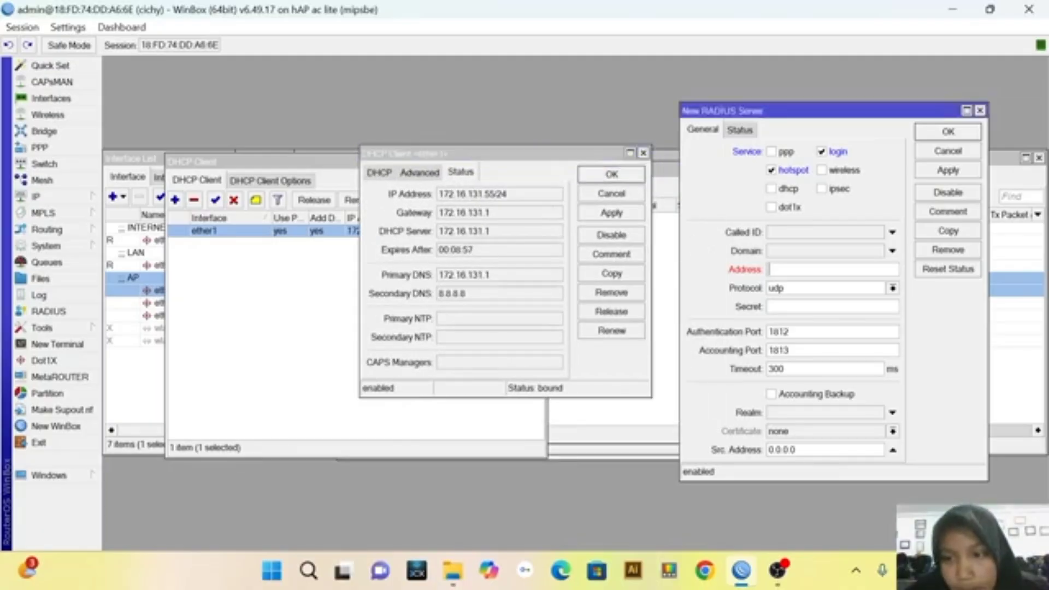
pyautogui.write('172.1')
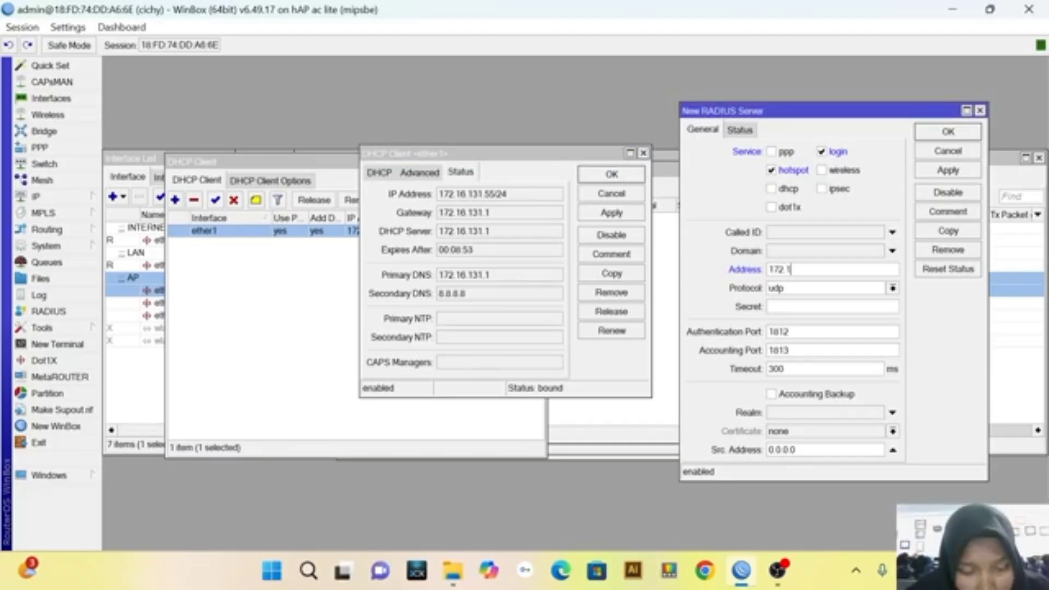
pyautogui.write('6')
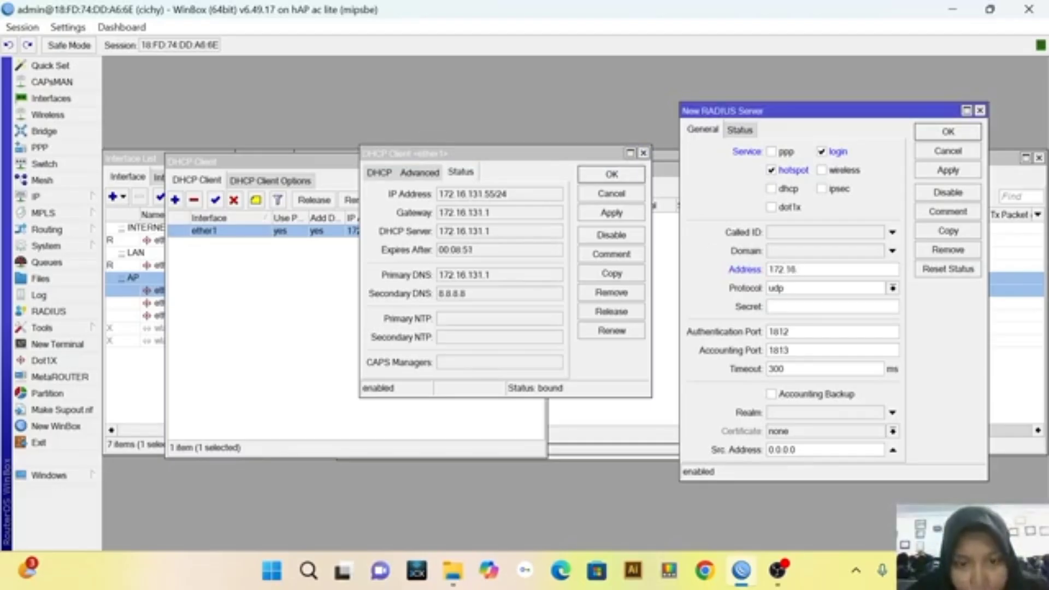
pyautogui.write('.131.1')
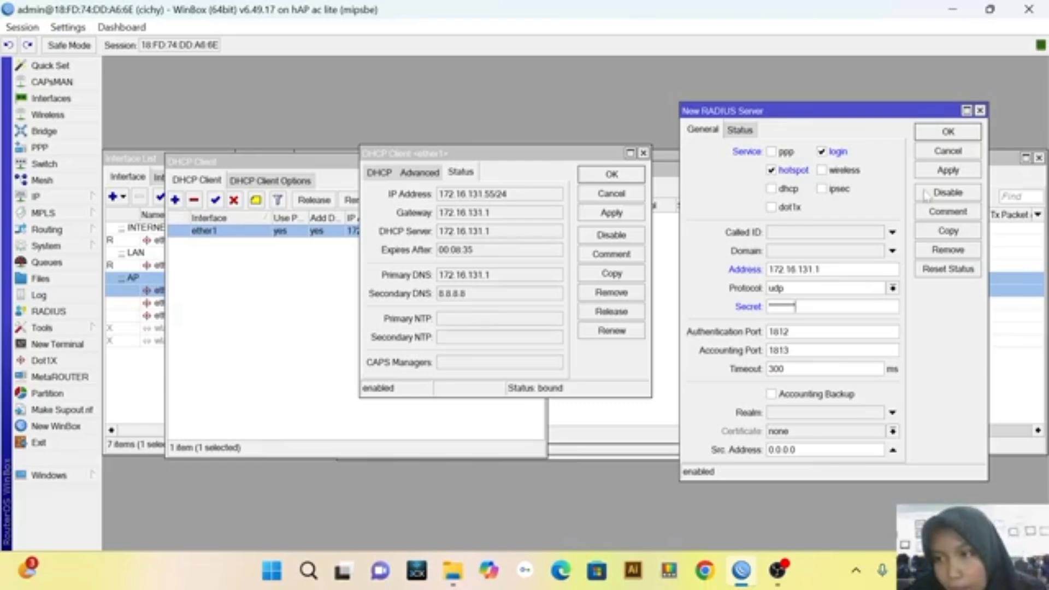
pyautogui.click(943, 177)
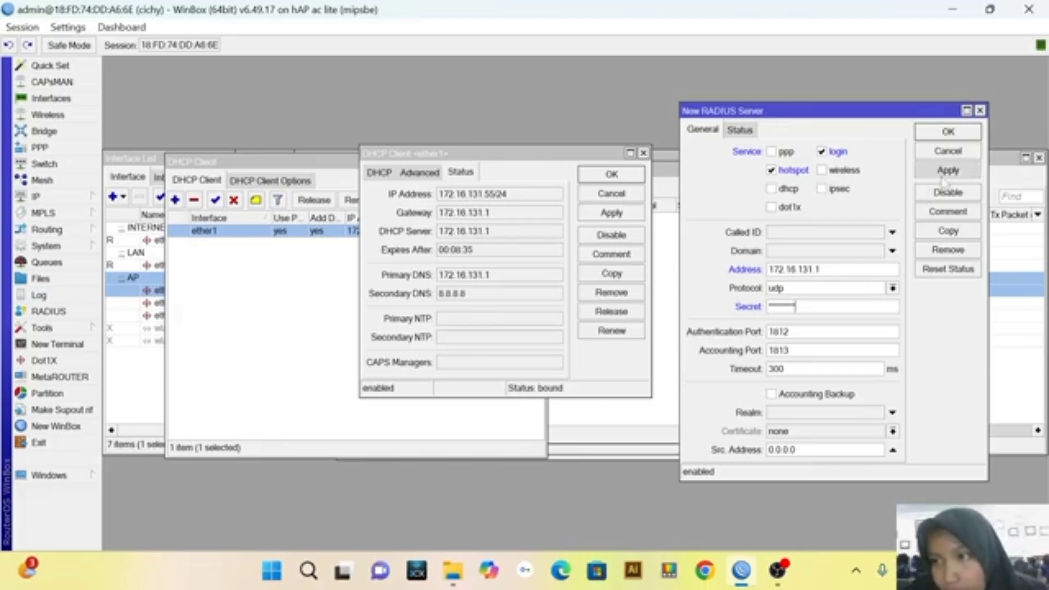
pyautogui.click(946, 134)
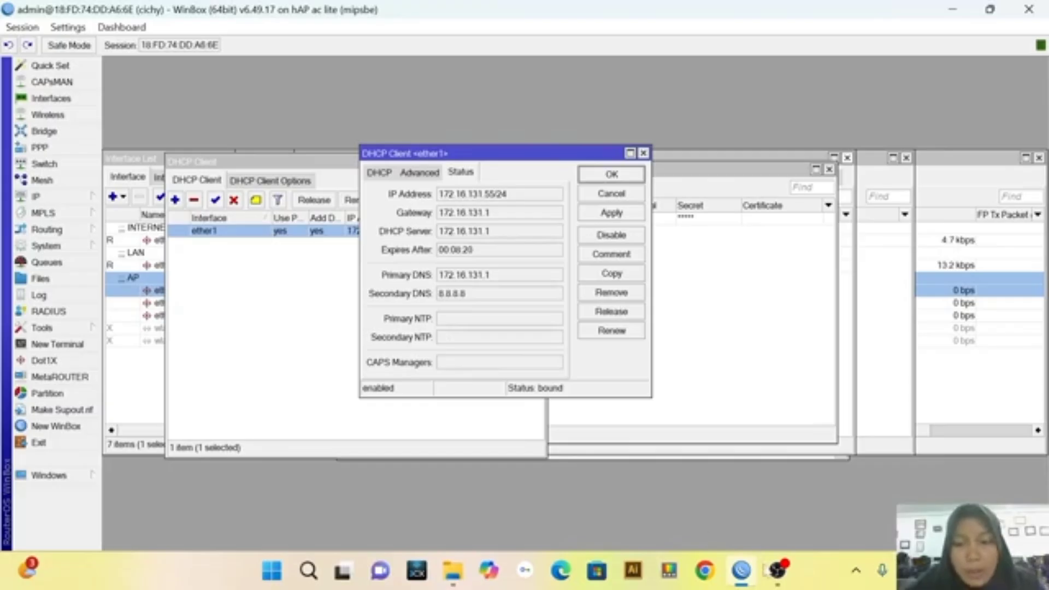
pyautogui.click(769, 579)
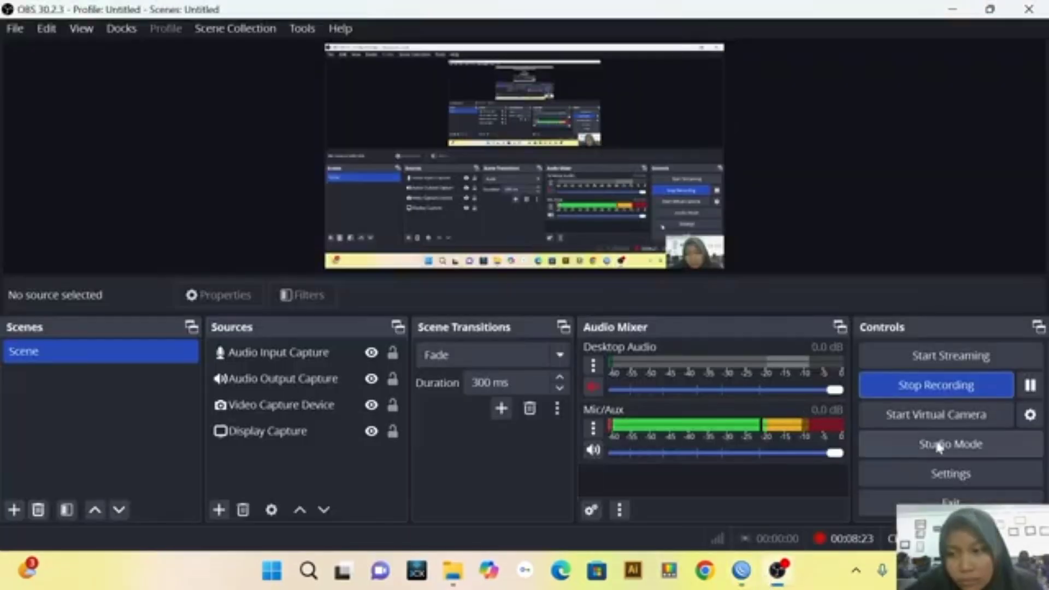
pyautogui.click(742, 570)
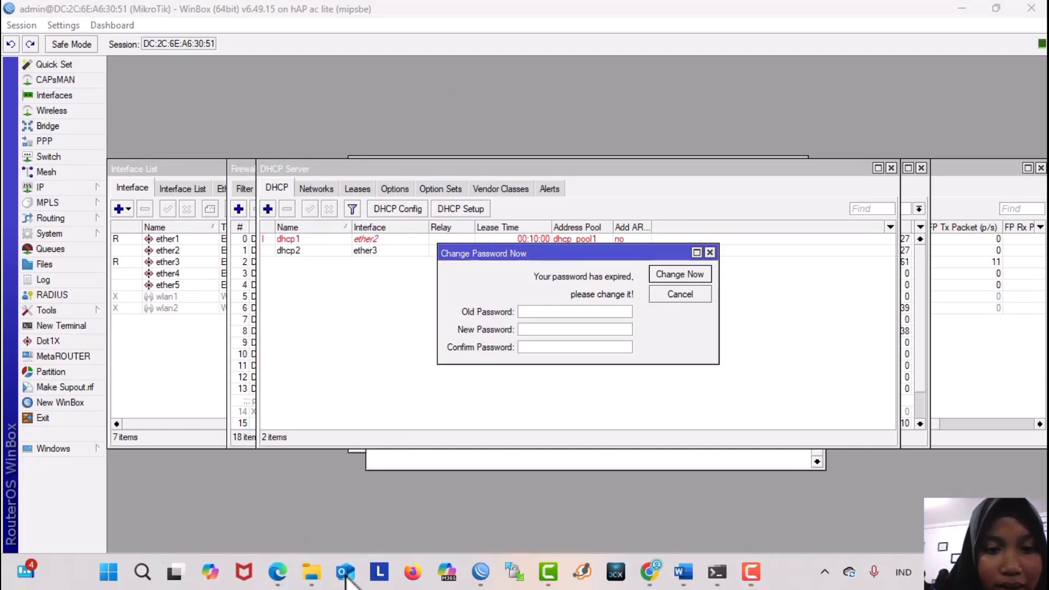
# Switch to Microsoft Edge and browse to 8.8.8.8 to bring up the hotspot login page
pyautogui.click(278, 572)
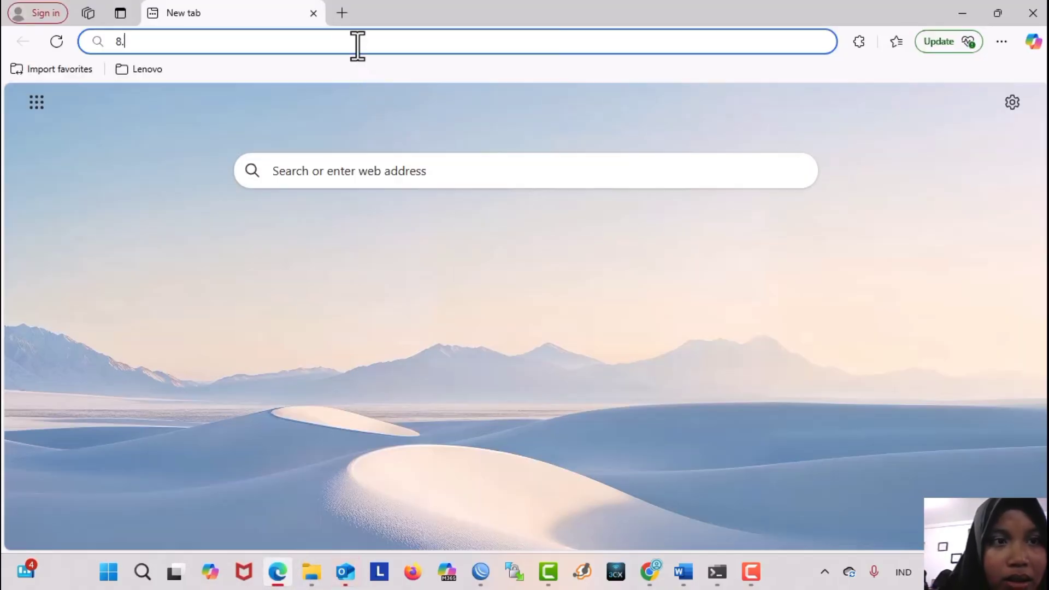
pyautogui.write('.8')
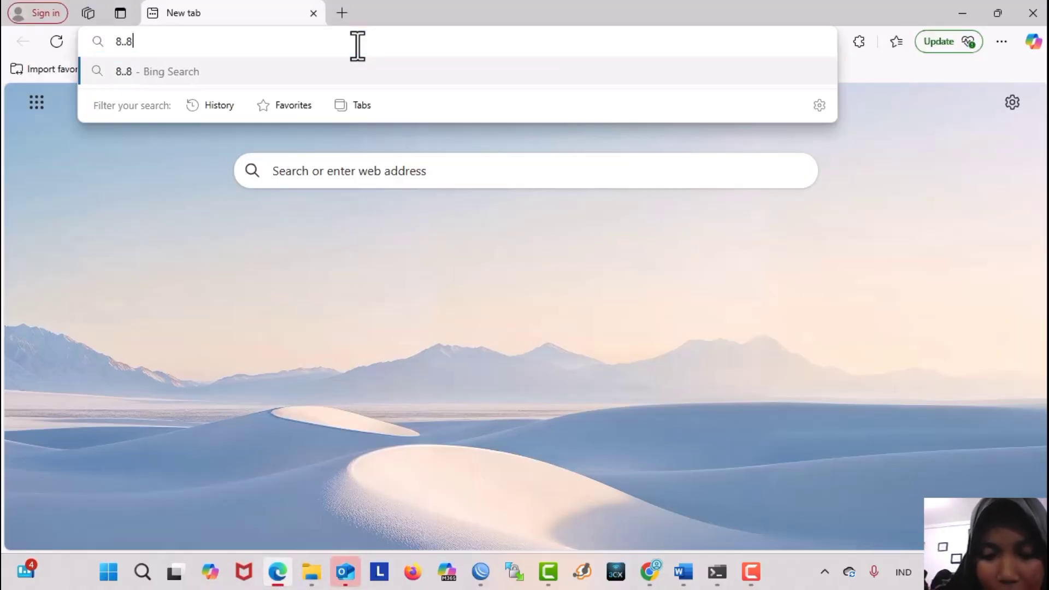
pyautogui.write('.8.8')
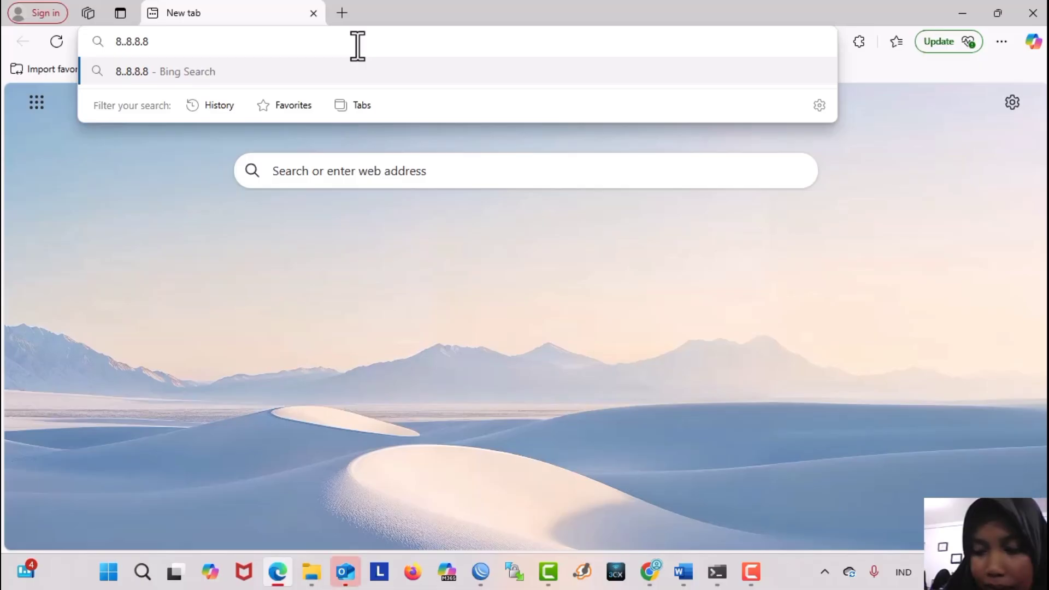
pyautogui.press('Return')
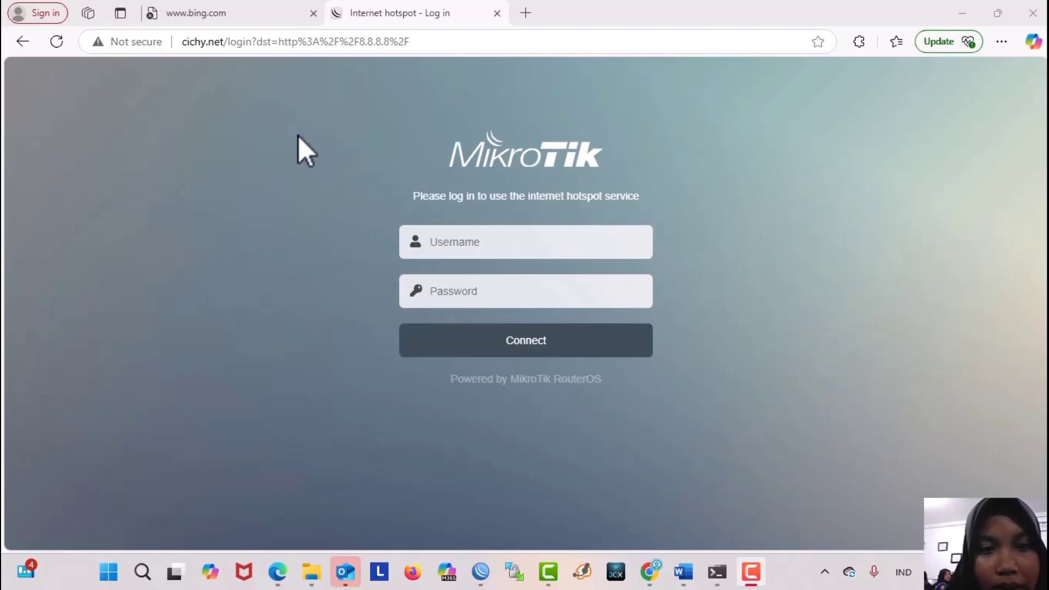
# Fill in the hotspot login form with the username cichy and the account password
pyautogui.click(460, 253)
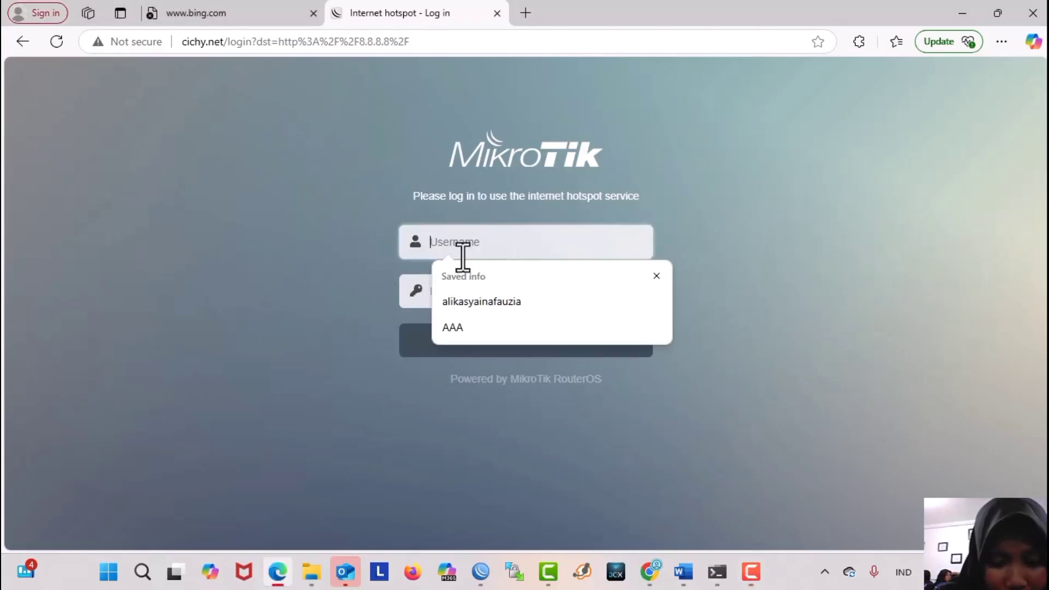
pyautogui.write('cichy')
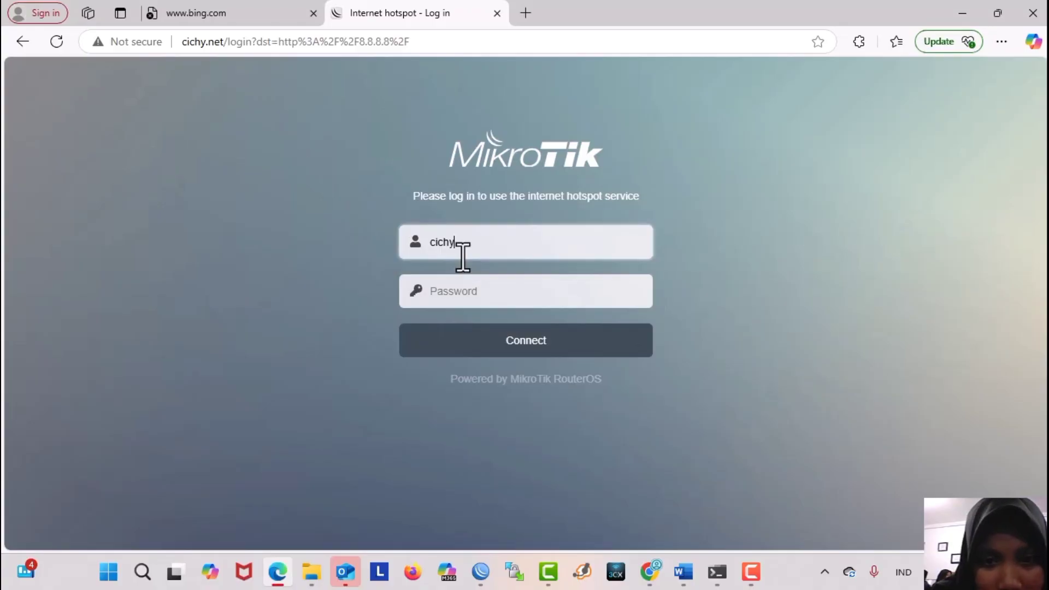
pyautogui.click(473, 296)
pyautogui.write('c')
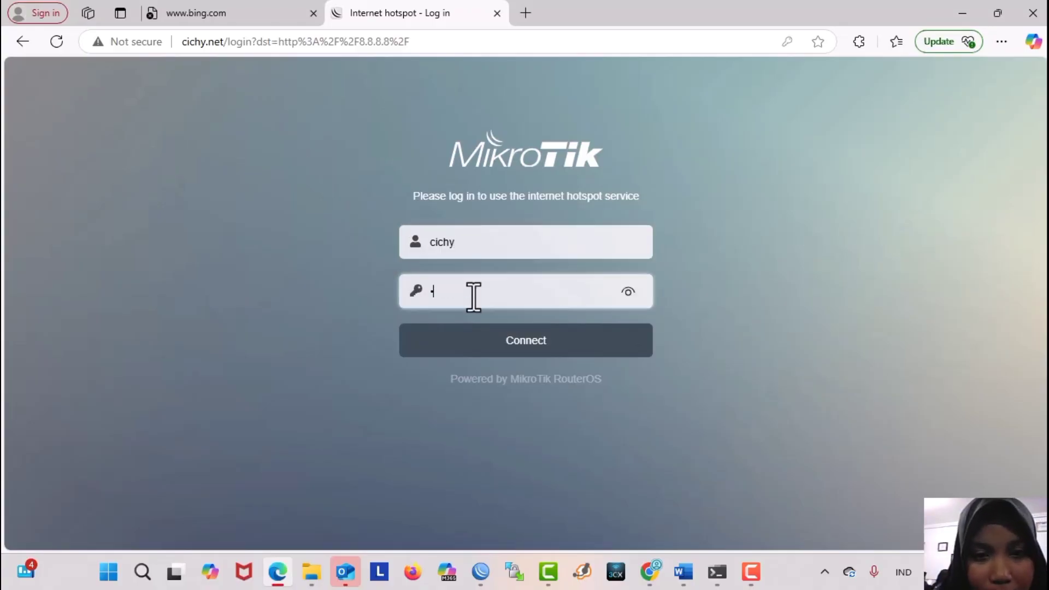
# Replace the hotspot login username with admin and submit the login form
pyautogui.click(495, 243)
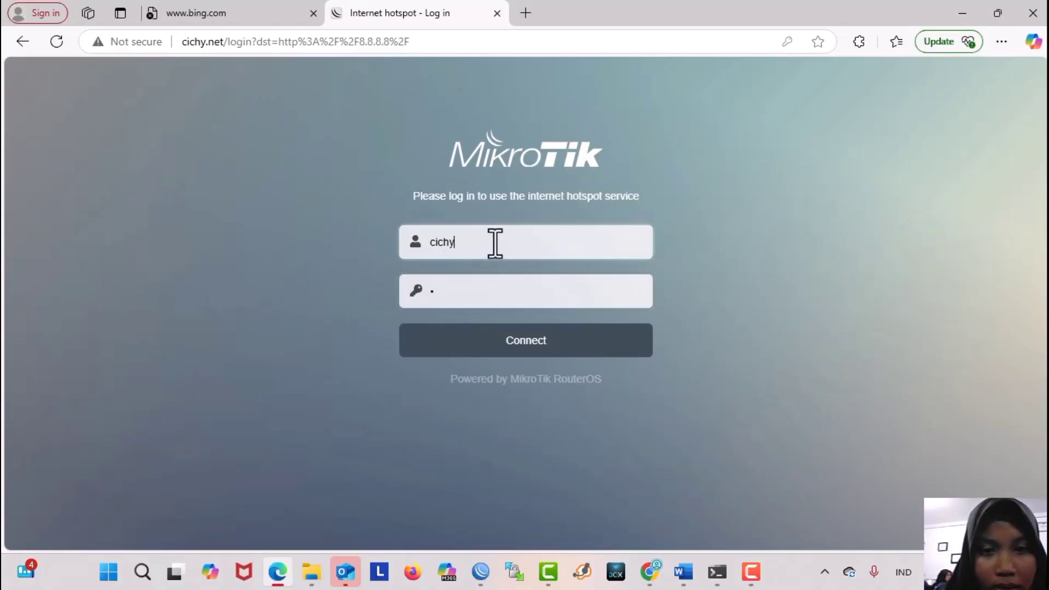
pyautogui.press('BackSpace')
pyautogui.press('BackSpace')
pyautogui.press('BackSpace')
pyautogui.press('BackSpace')
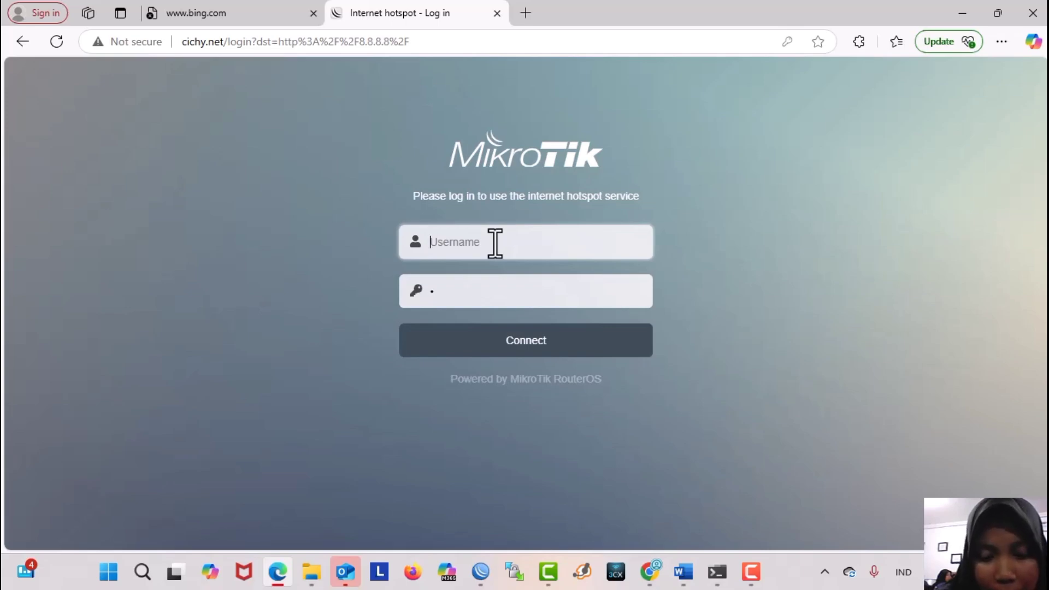
pyautogui.write('admin')
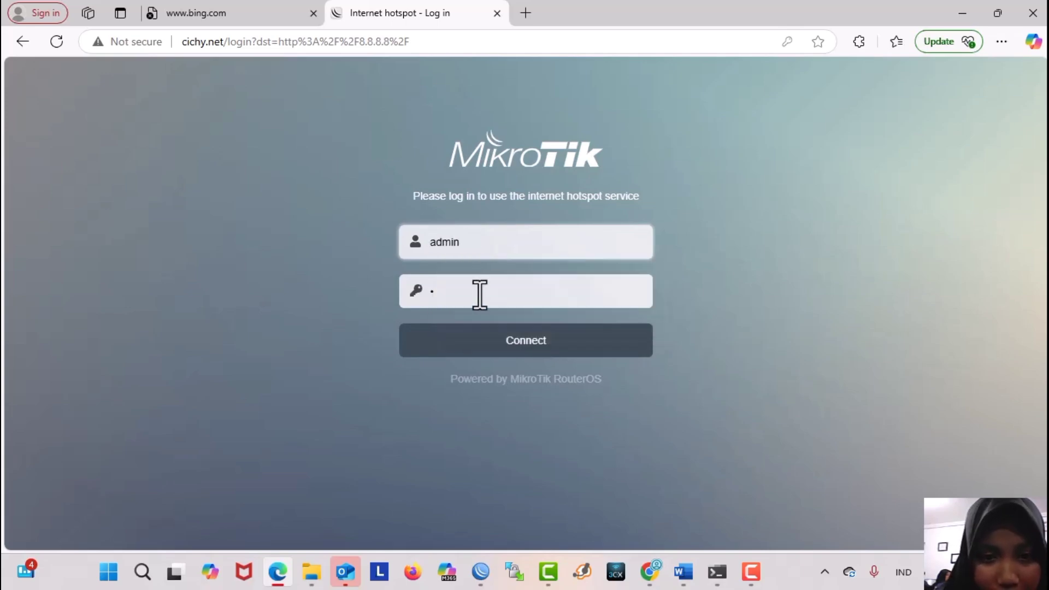
pyautogui.click(525, 342)
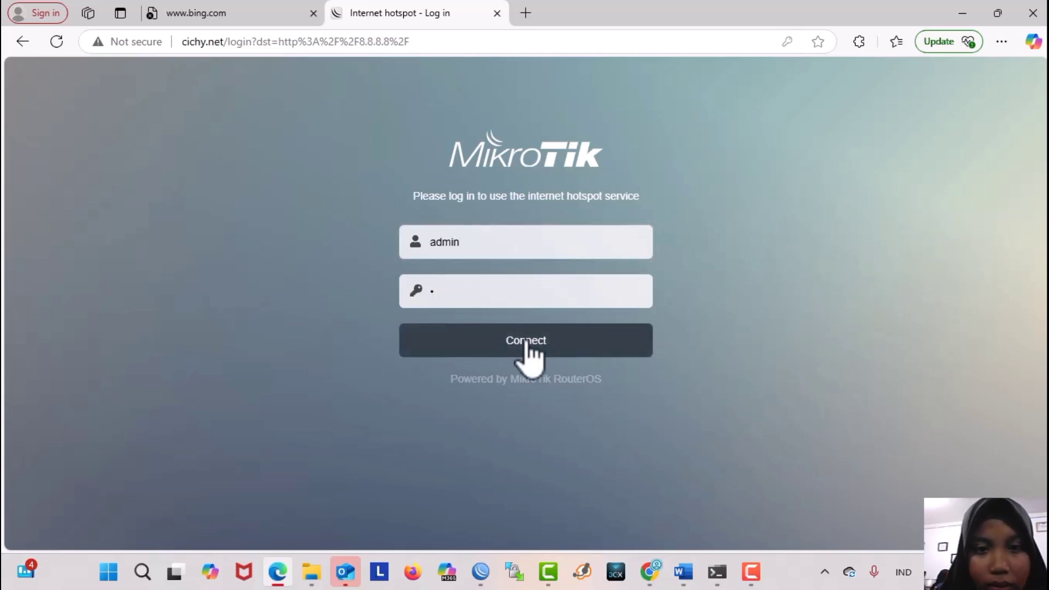